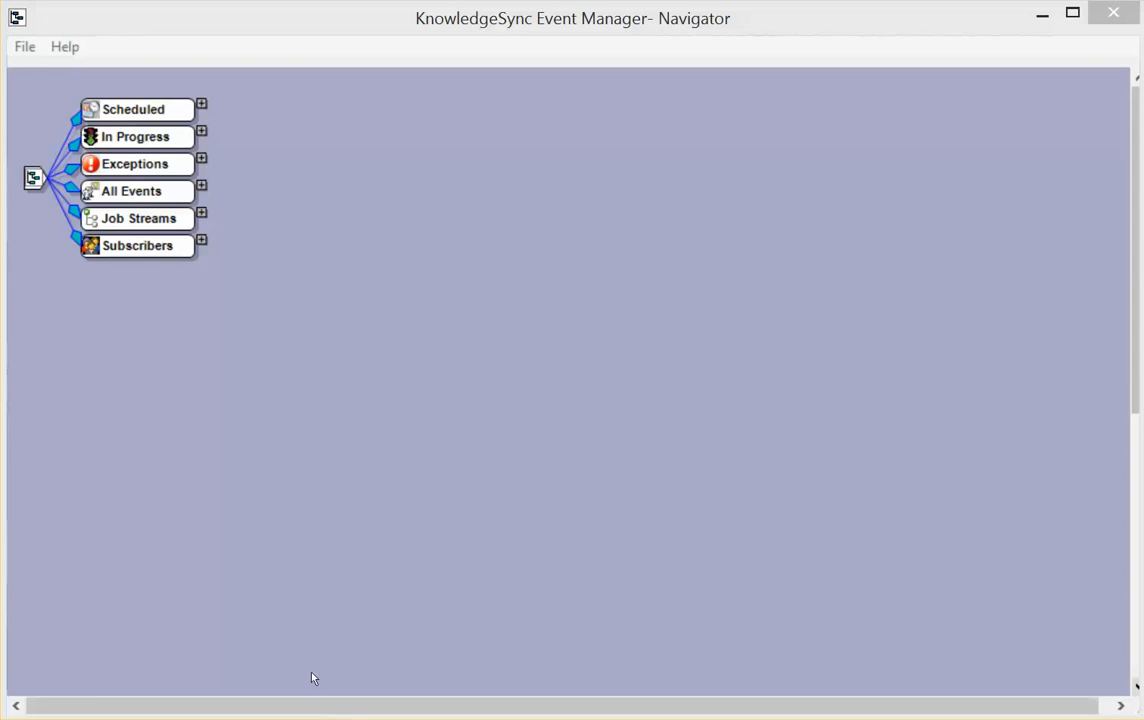
# Start a new query definition for the Training Application under All Events
pyautogui.click(201, 187)
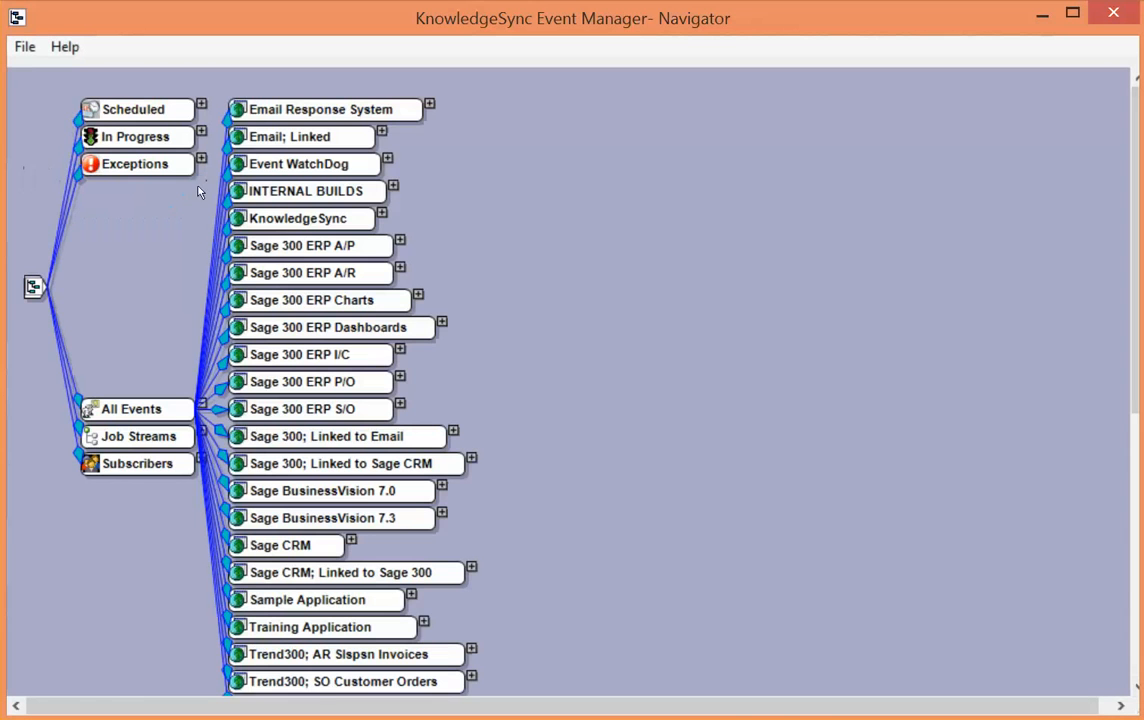
pyautogui.click(424, 622)
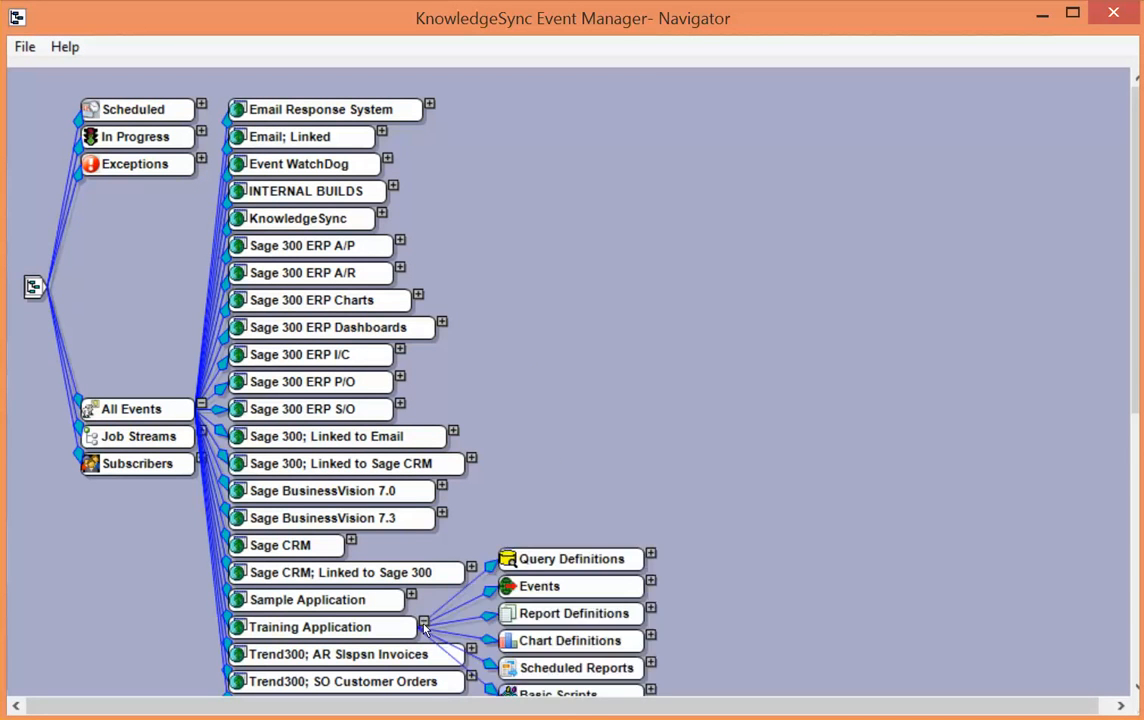
pyautogui.rightClick(555, 574)
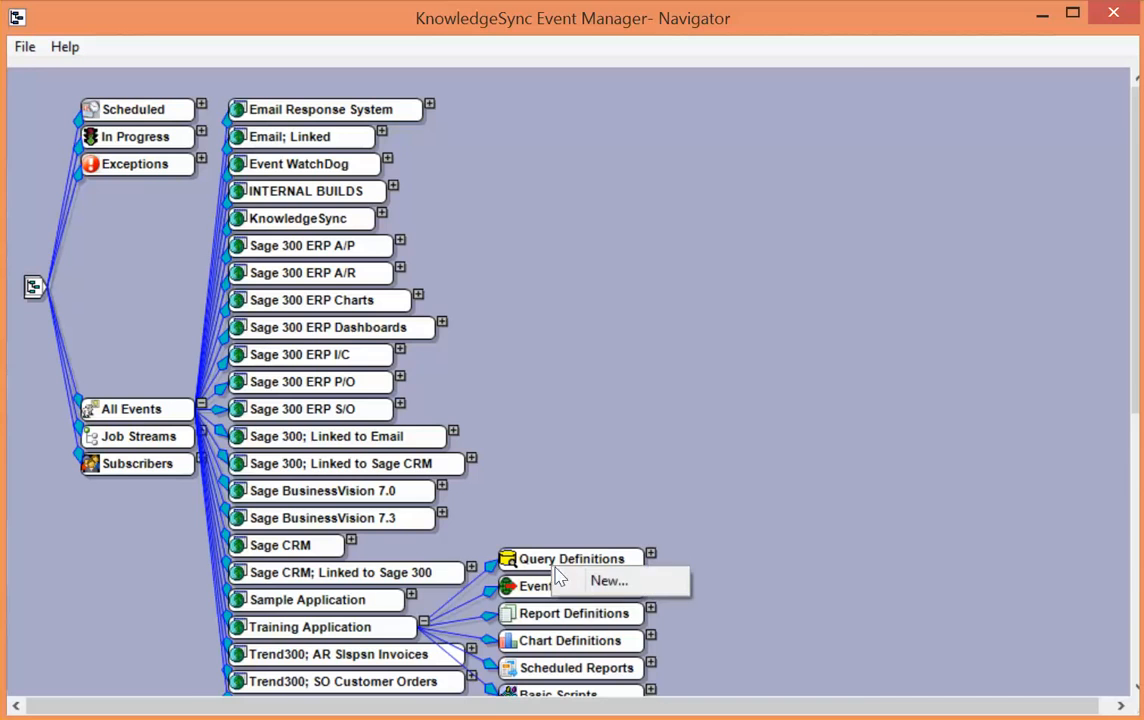
pyautogui.click(590, 584)
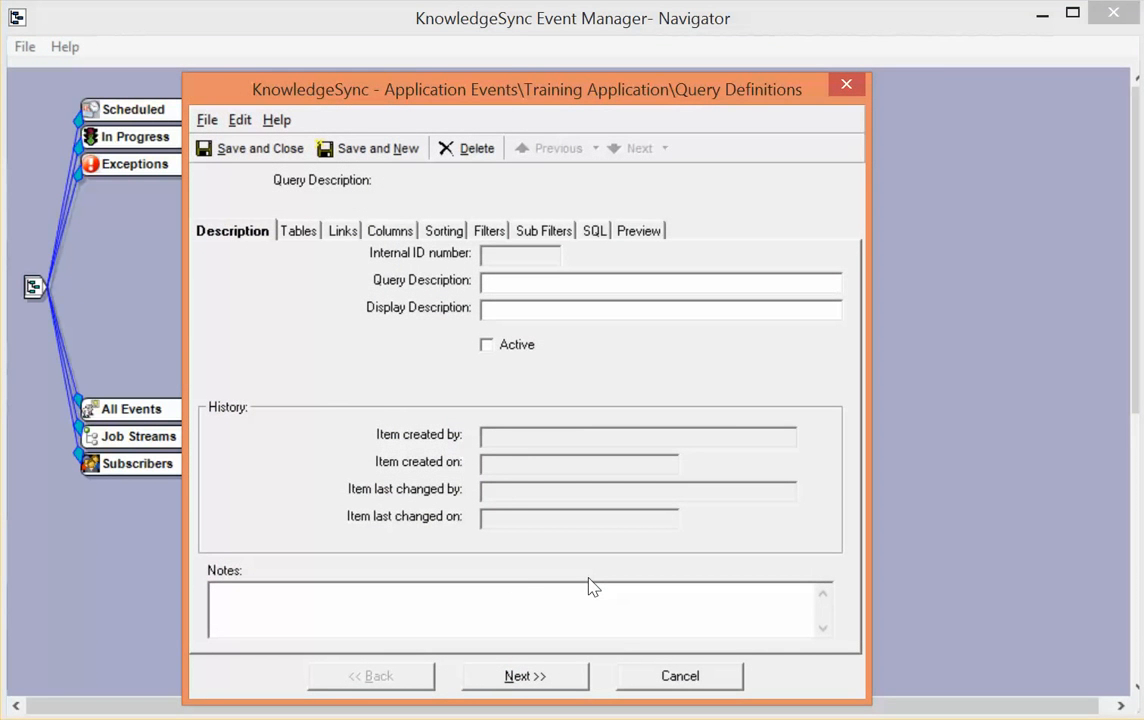
# Describe the query as "Orders: Excessive Freight", use the same display description, and make it active
pyautogui.write('Orders: Excessive Freight')
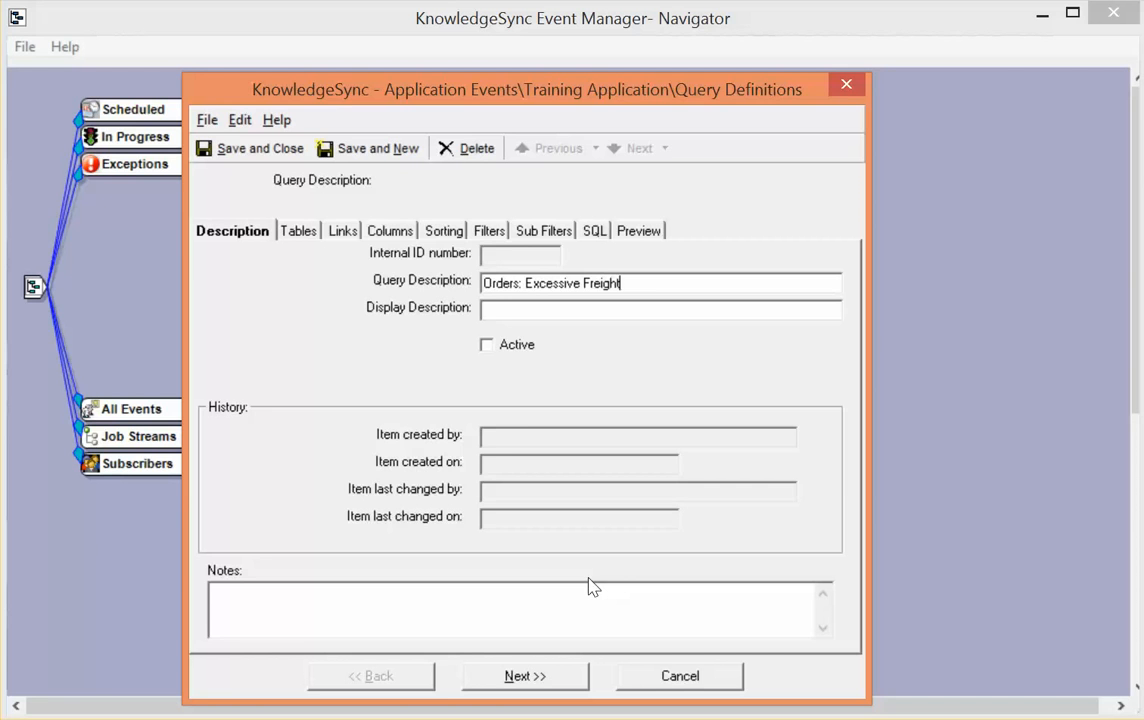
pyautogui.press('Tab')
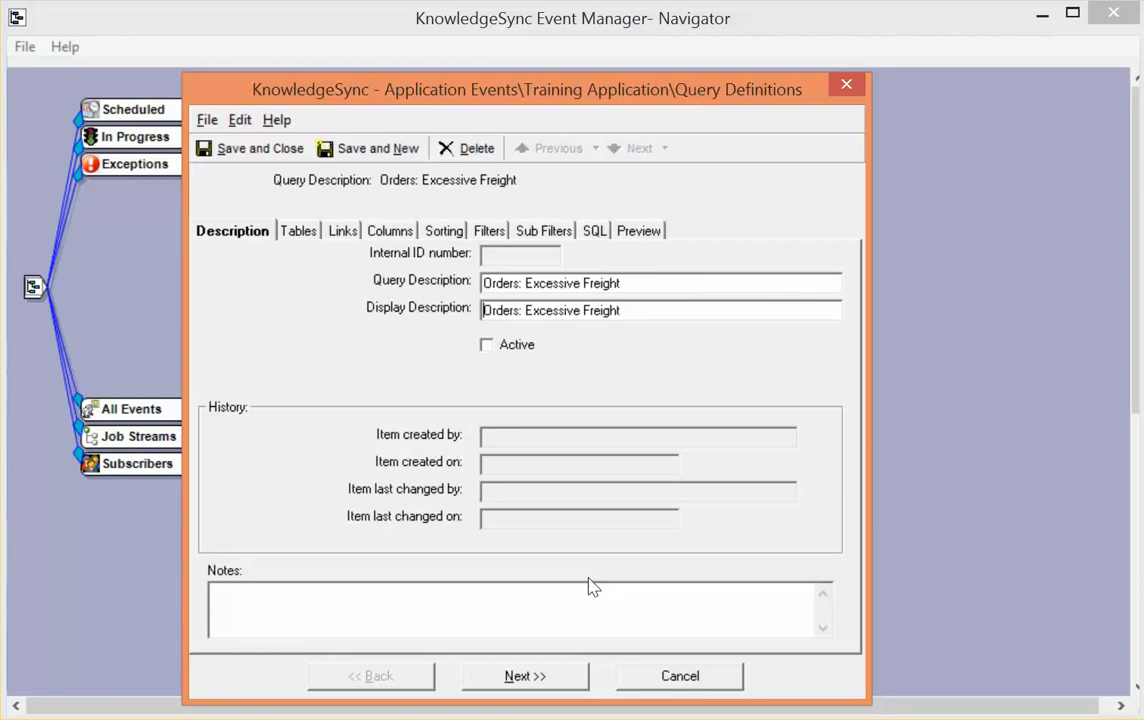
pyautogui.click(490, 348)
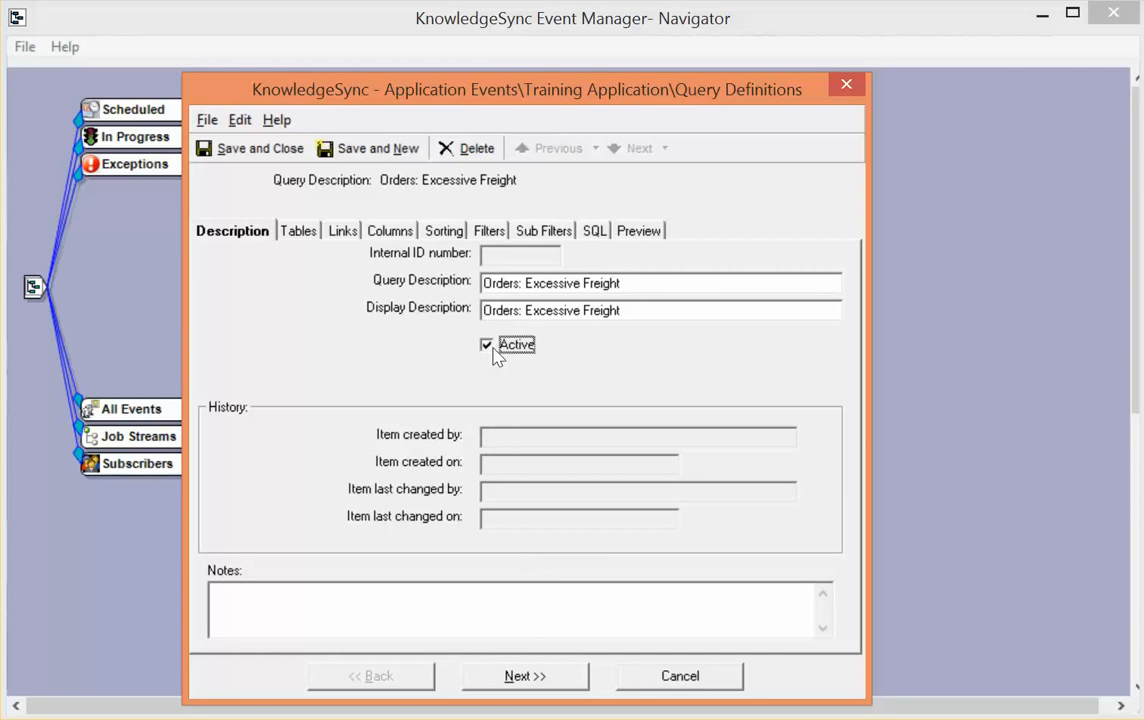
# Add the Customers, Orders and Salesreps tables to the query
pyautogui.click(302, 230)
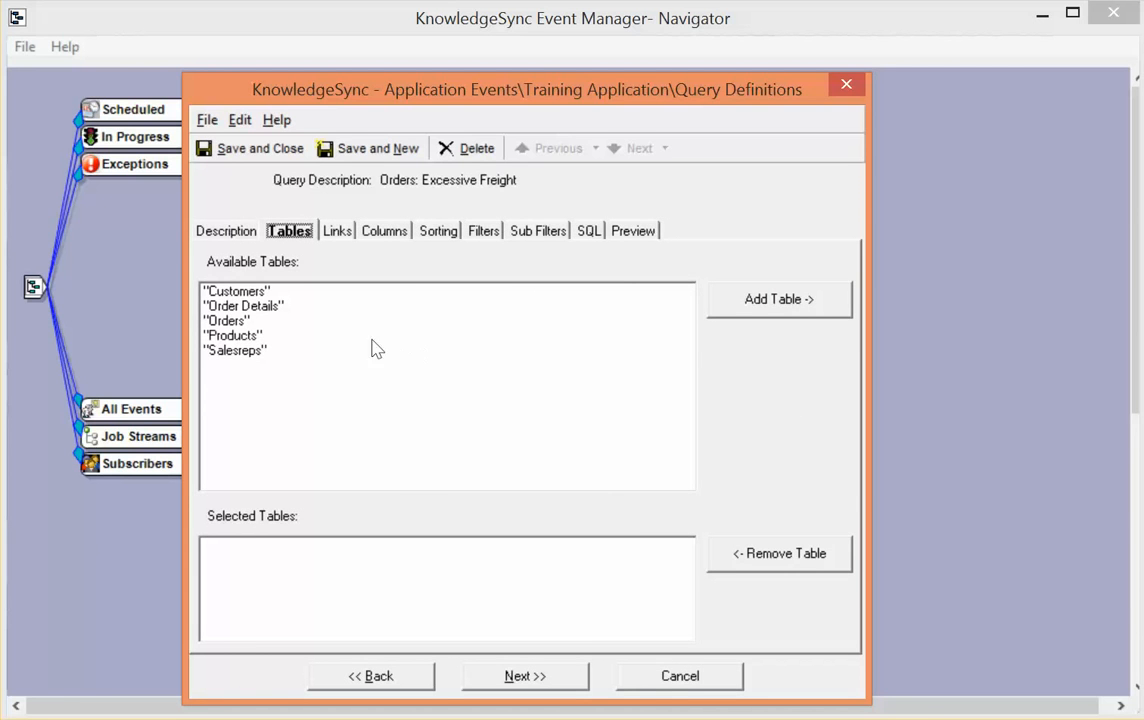
pyautogui.doubleClick(236, 291)
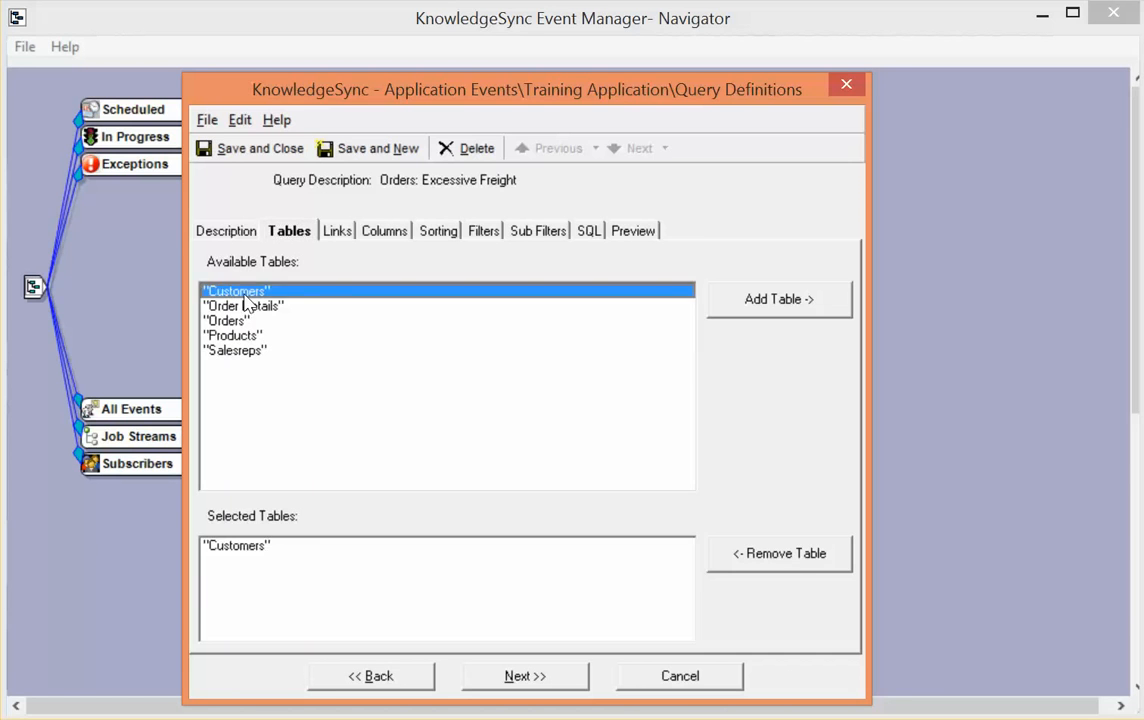
pyautogui.click(238, 321)
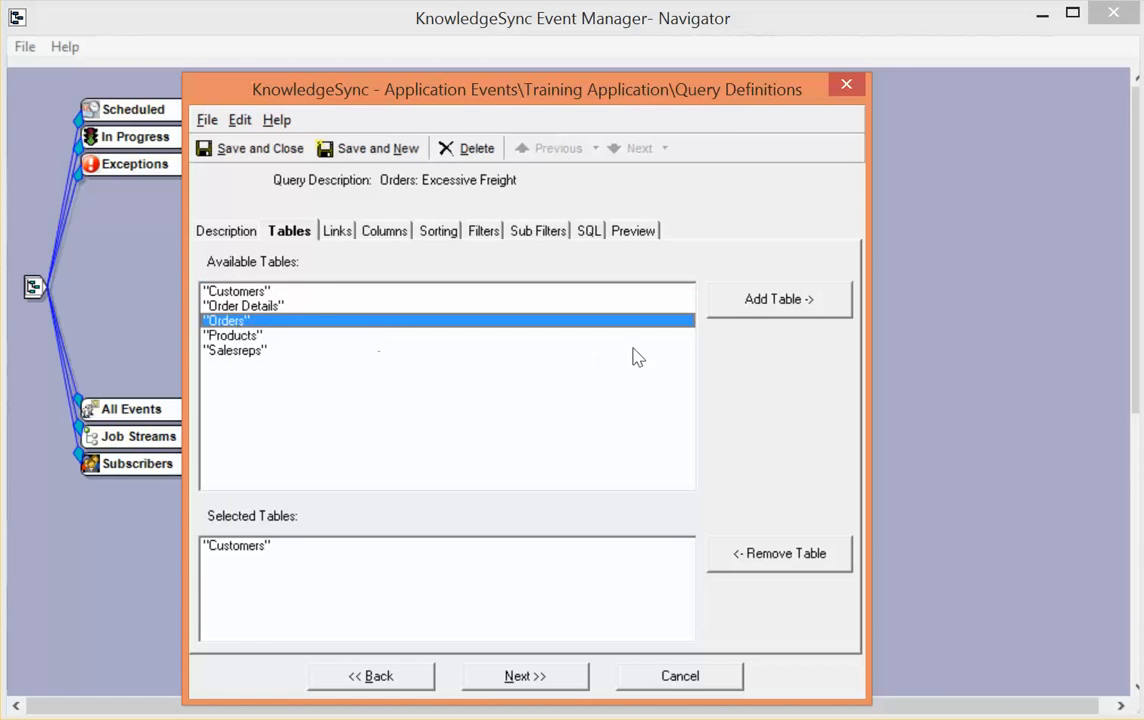
pyautogui.click(745, 306)
pyautogui.click(233, 350)
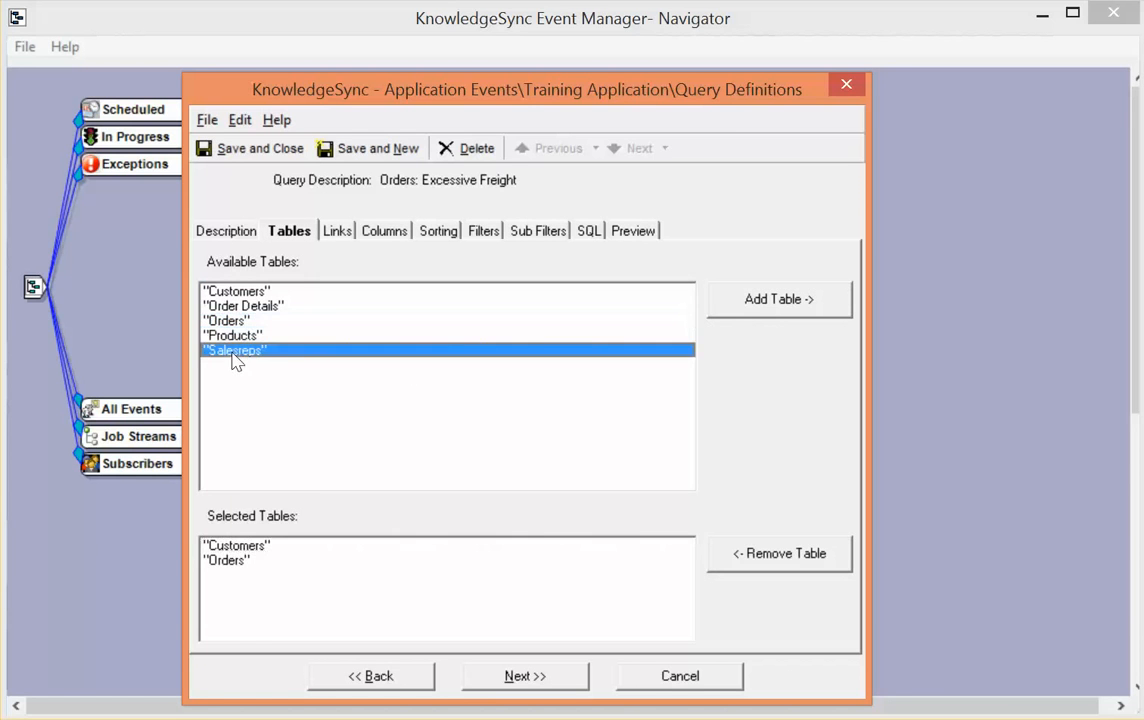
pyautogui.click(756, 311)
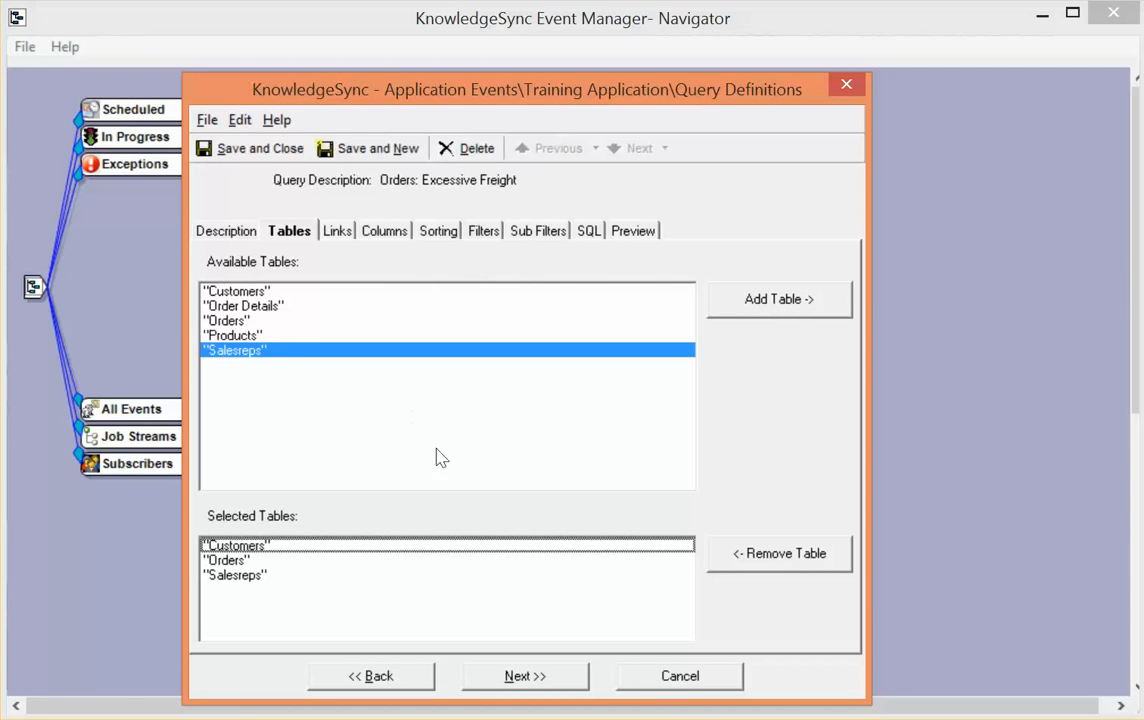
# Link the Orders table to the Customers table on CustomerID with a left outer join
pyautogui.click(541, 680)
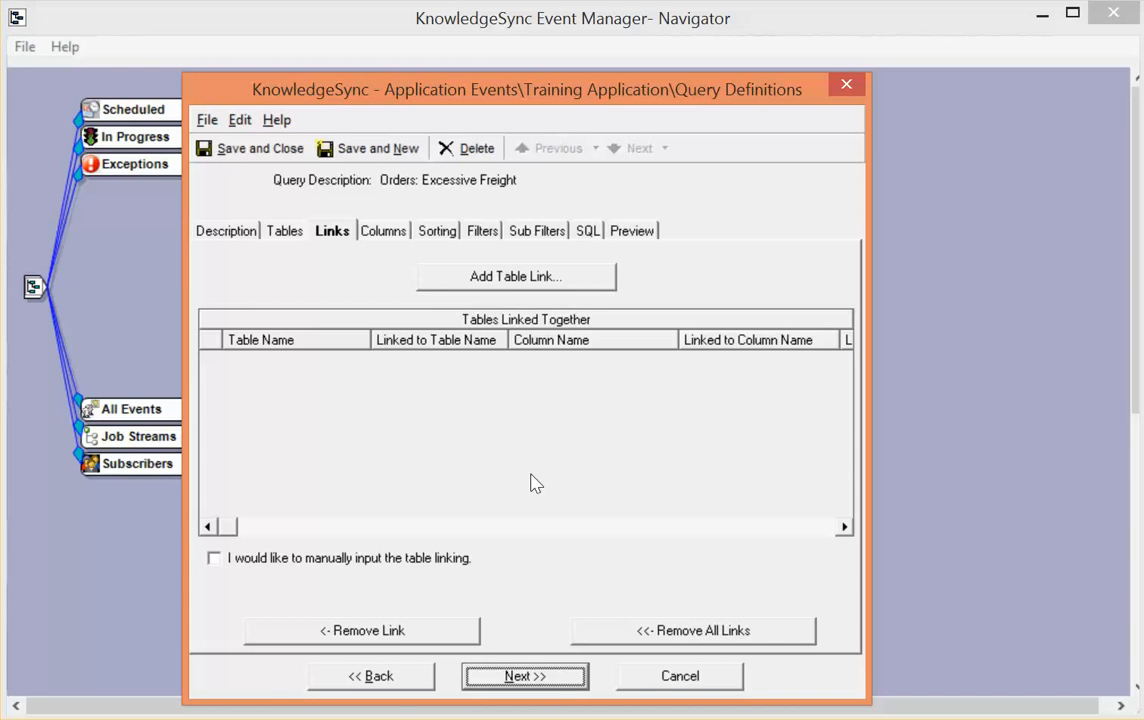
pyautogui.click(512, 280)
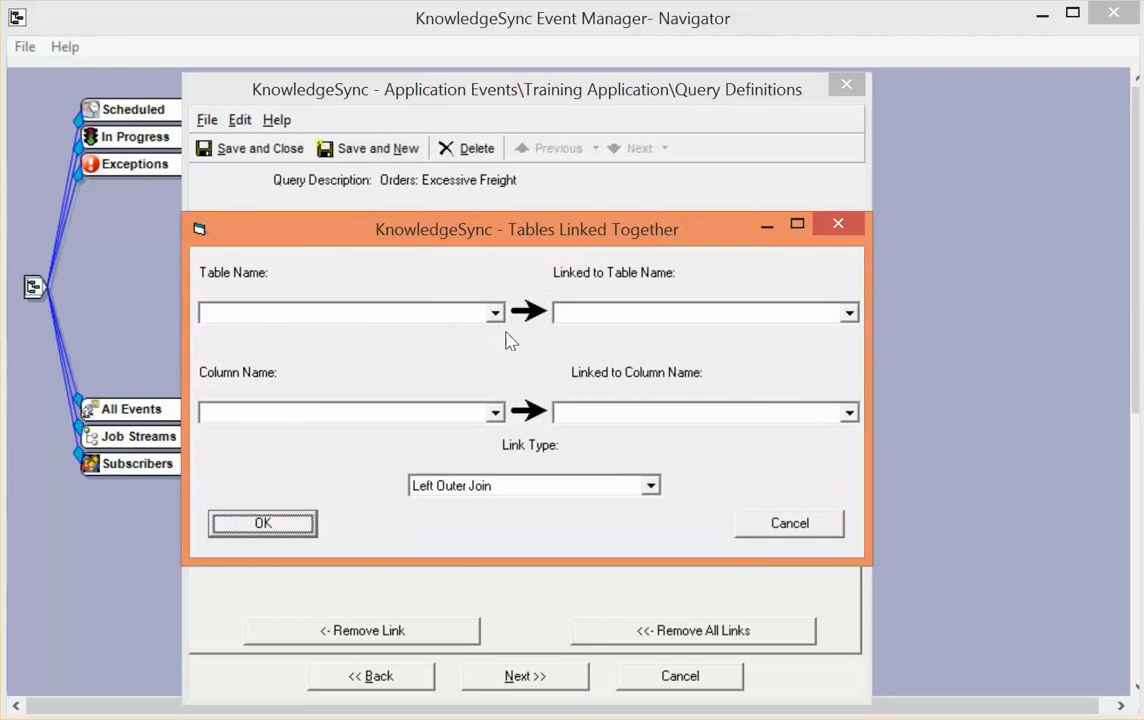
pyautogui.click(495, 314)
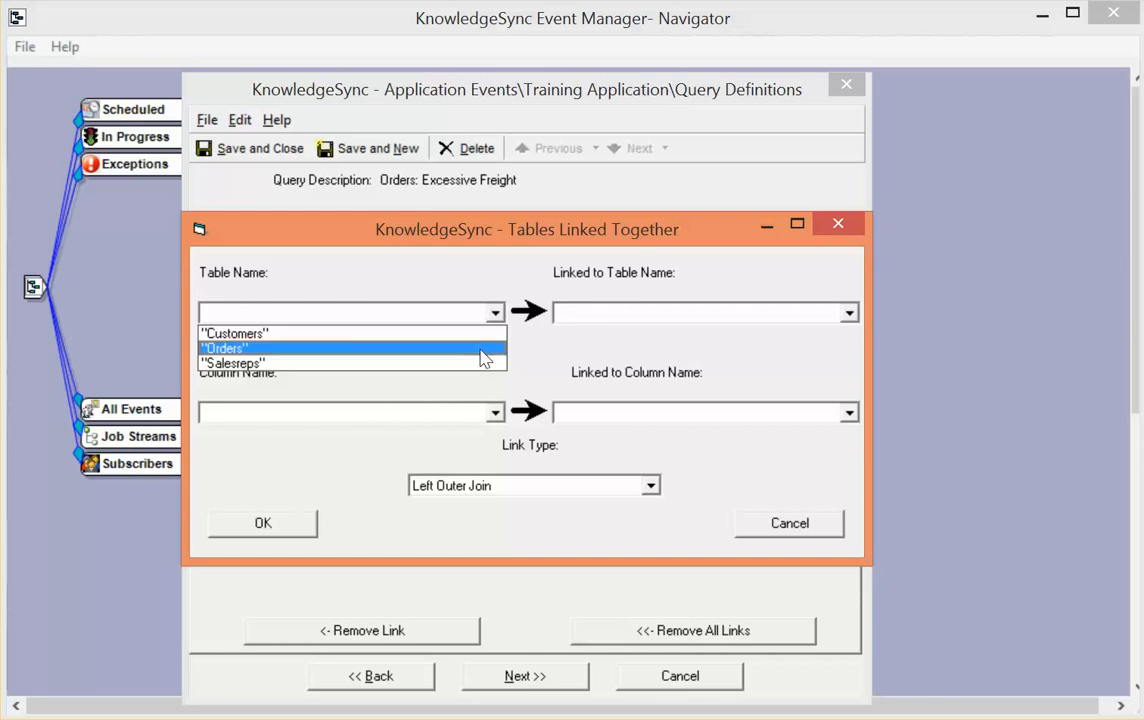
pyautogui.click(483, 350)
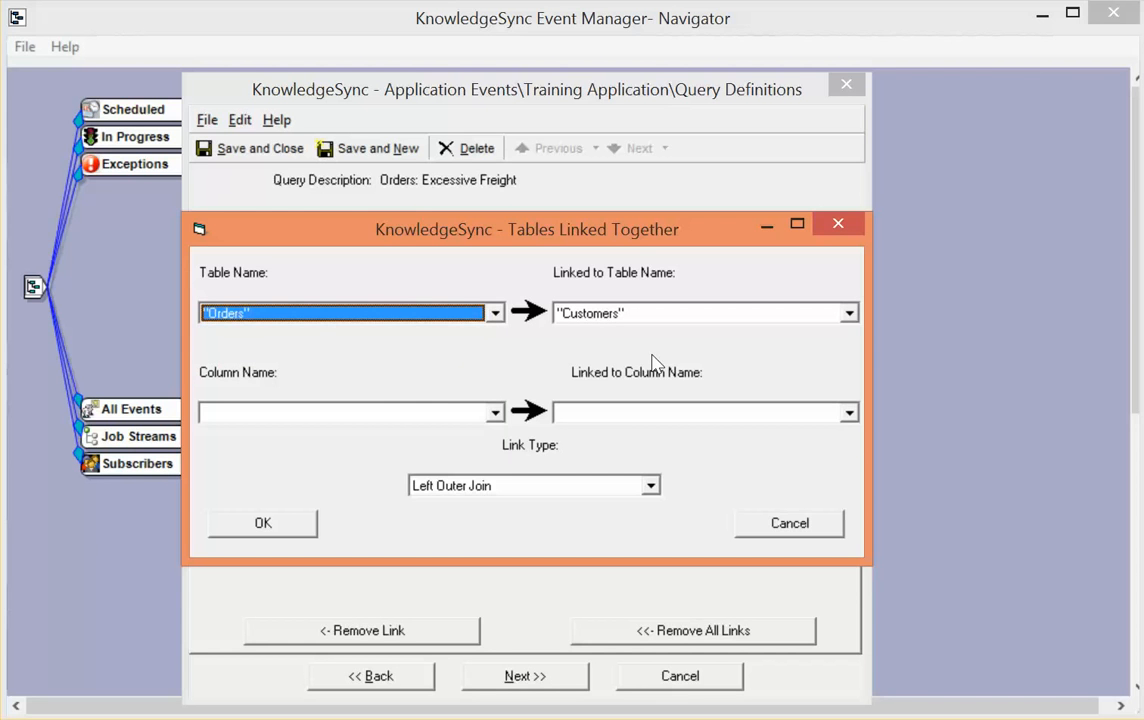
pyautogui.click(495, 413)
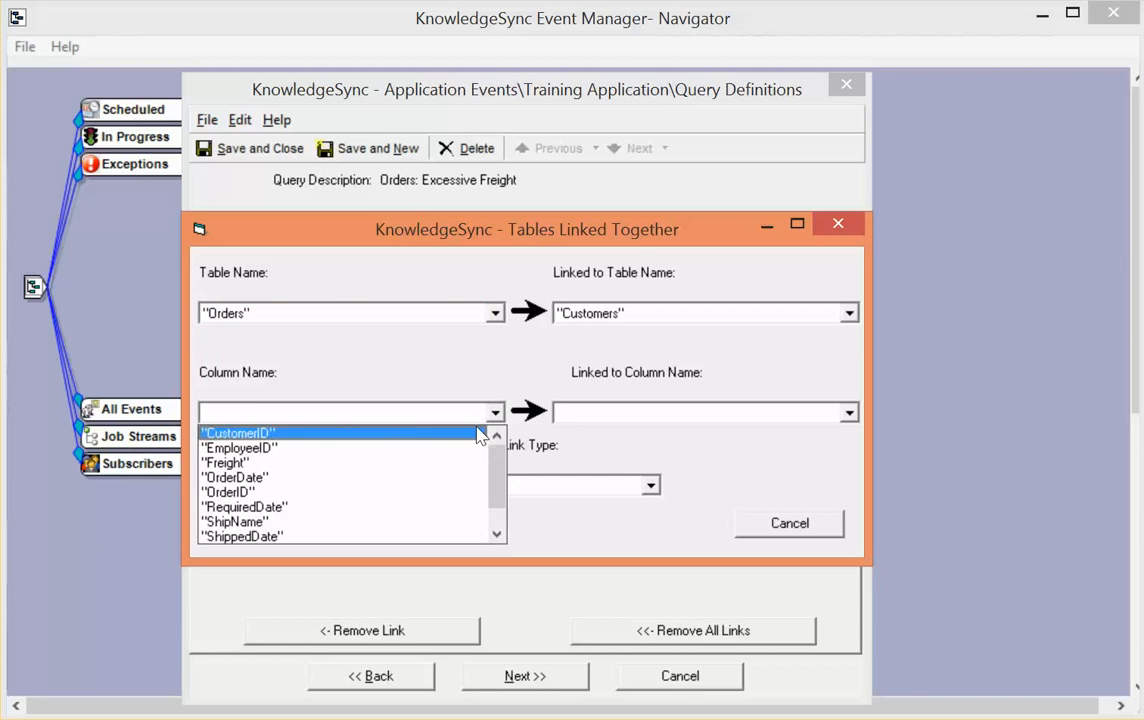
pyautogui.click(477, 433)
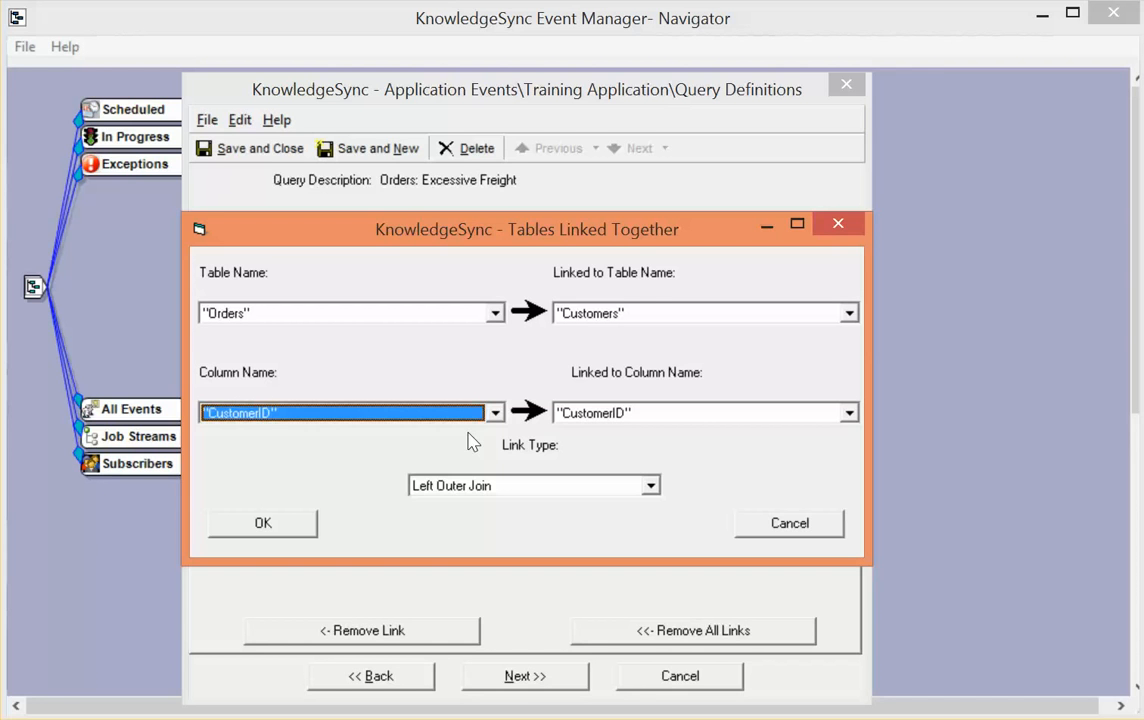
pyautogui.click(293, 530)
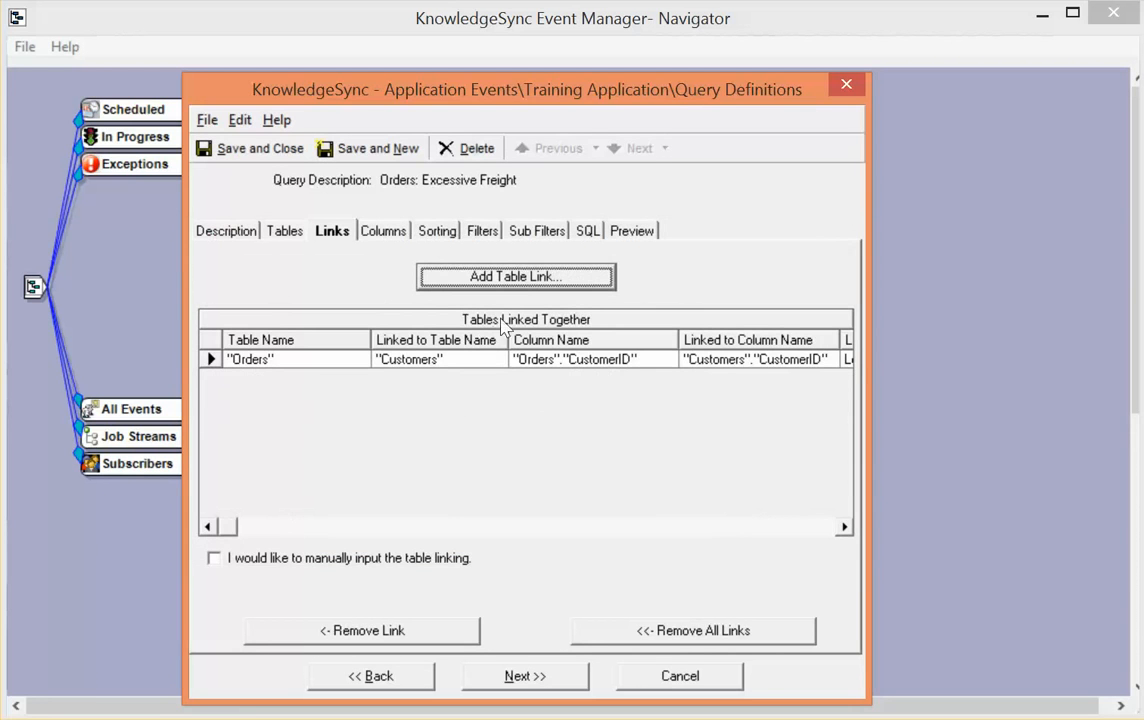
# Link the Orders table to the Salesreps table on EmployeeID with a left outer join
pyautogui.click(529, 281)
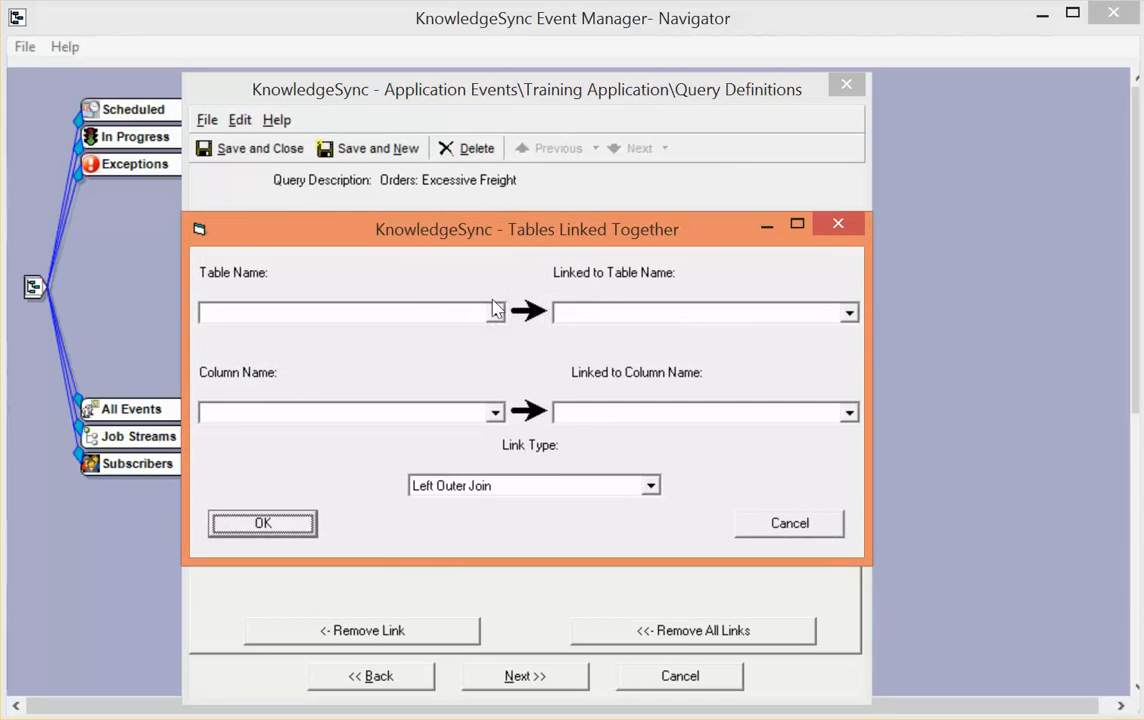
pyautogui.click(496, 313)
pyautogui.click(475, 347)
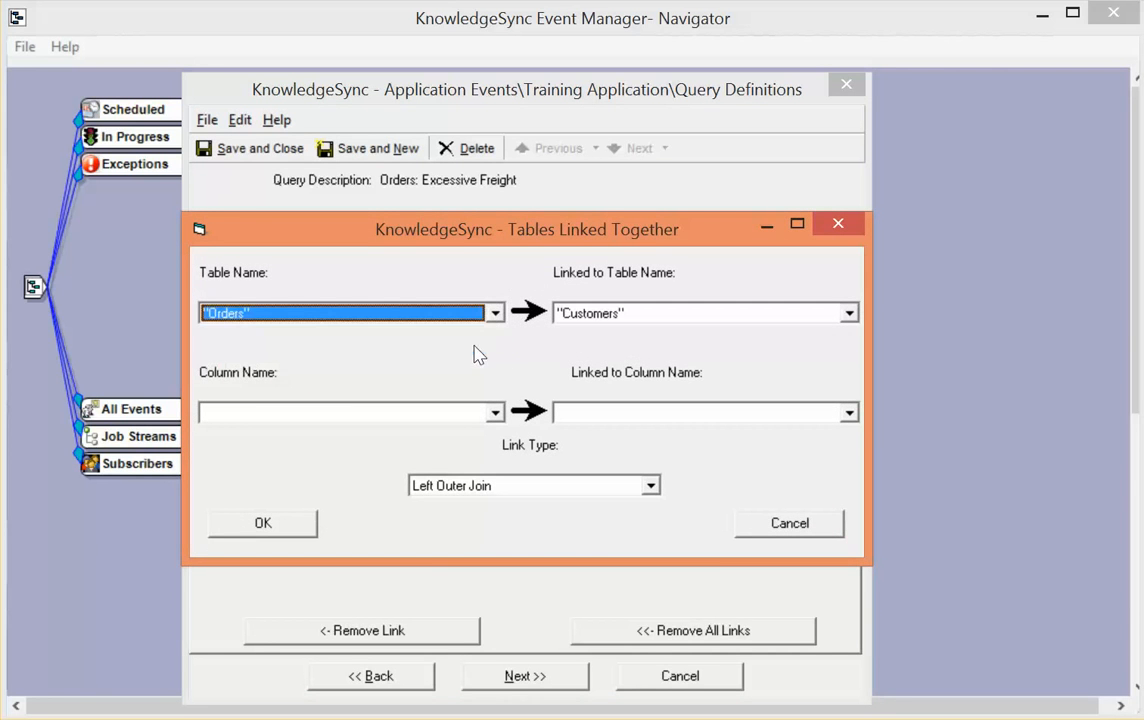
pyautogui.click(849, 313)
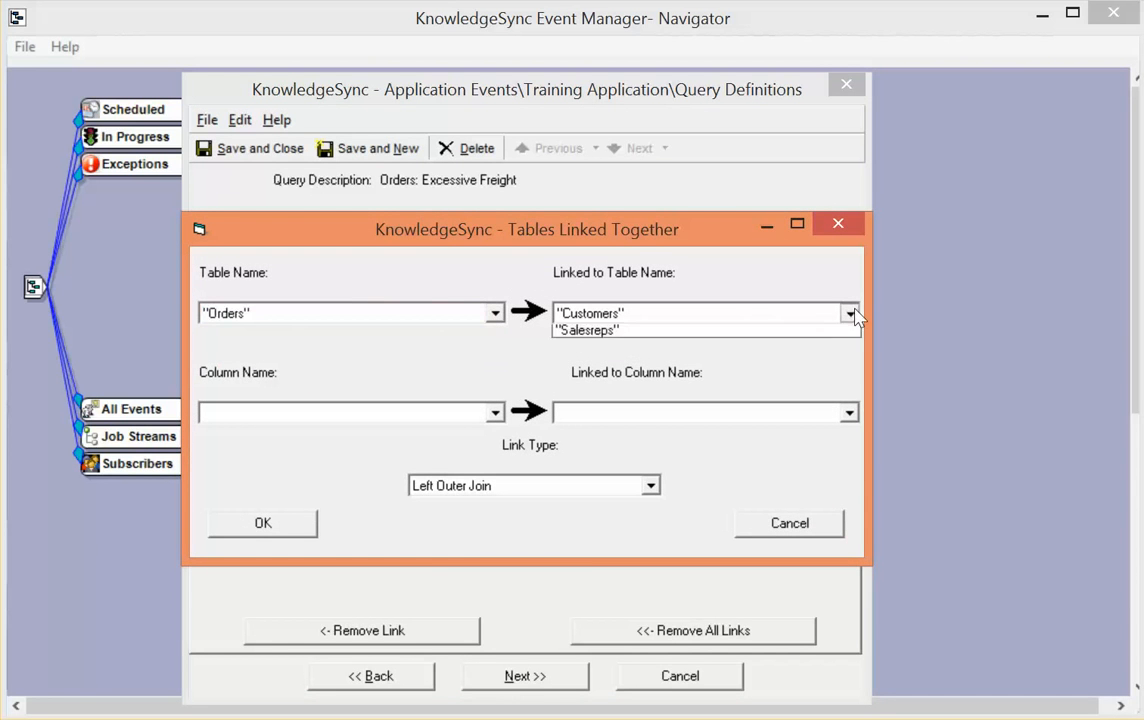
pyautogui.click(798, 364)
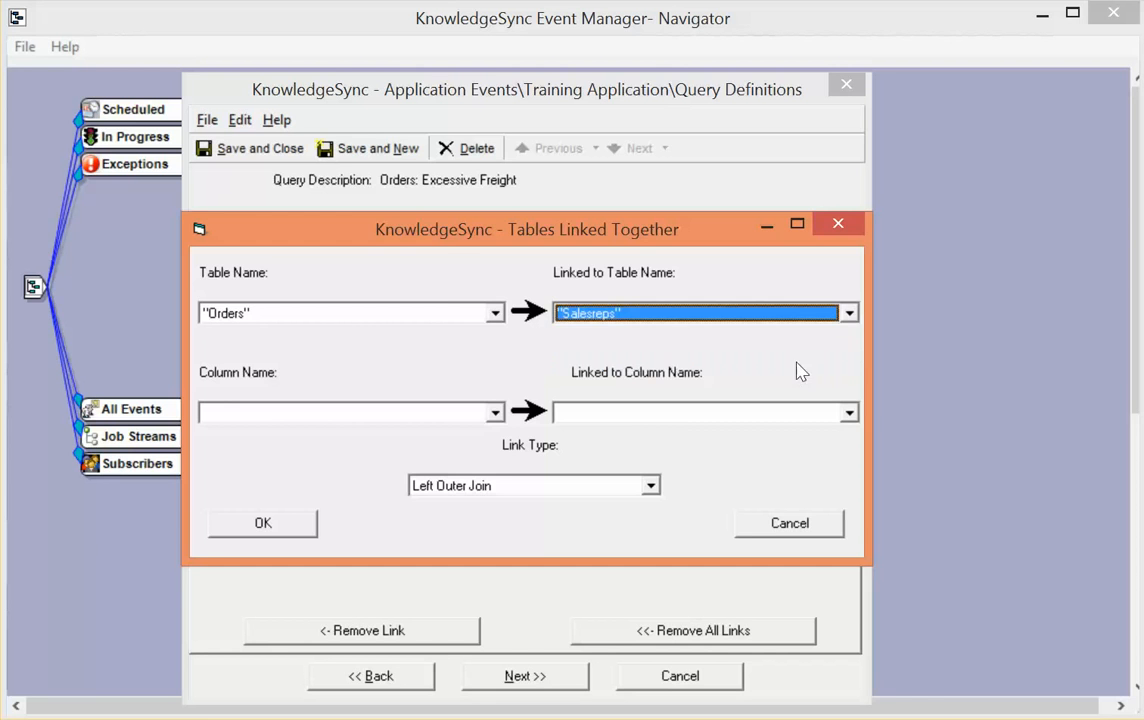
pyautogui.click(495, 413)
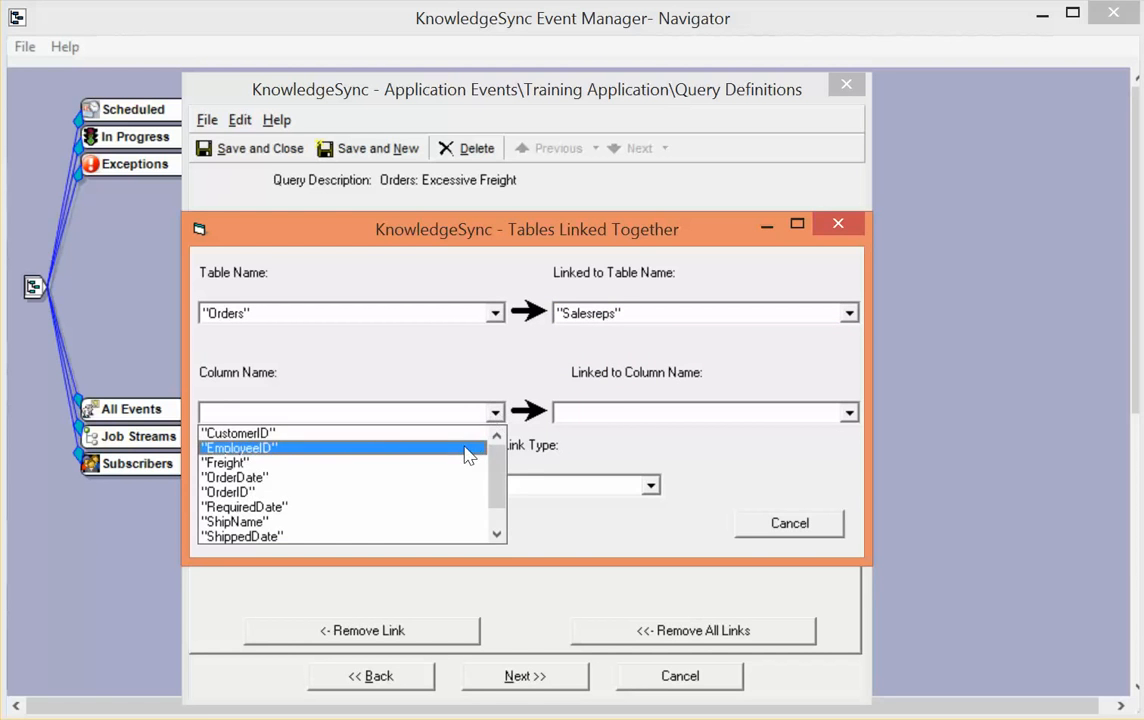
pyautogui.click(470, 449)
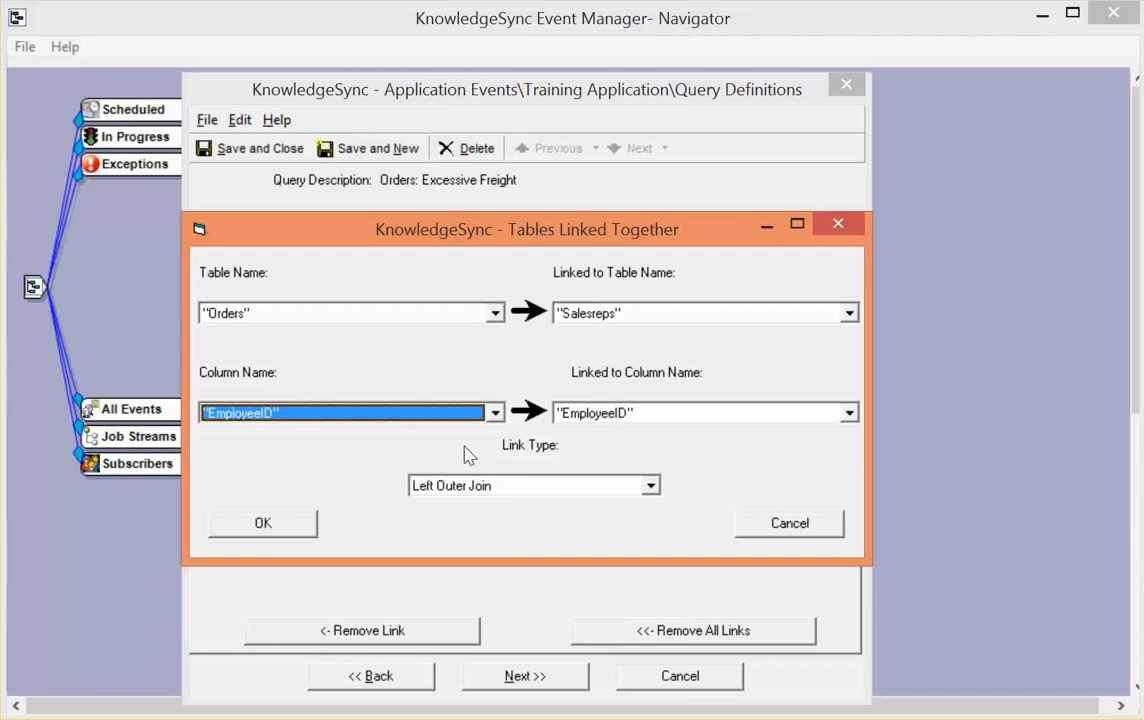
pyautogui.click(283, 535)
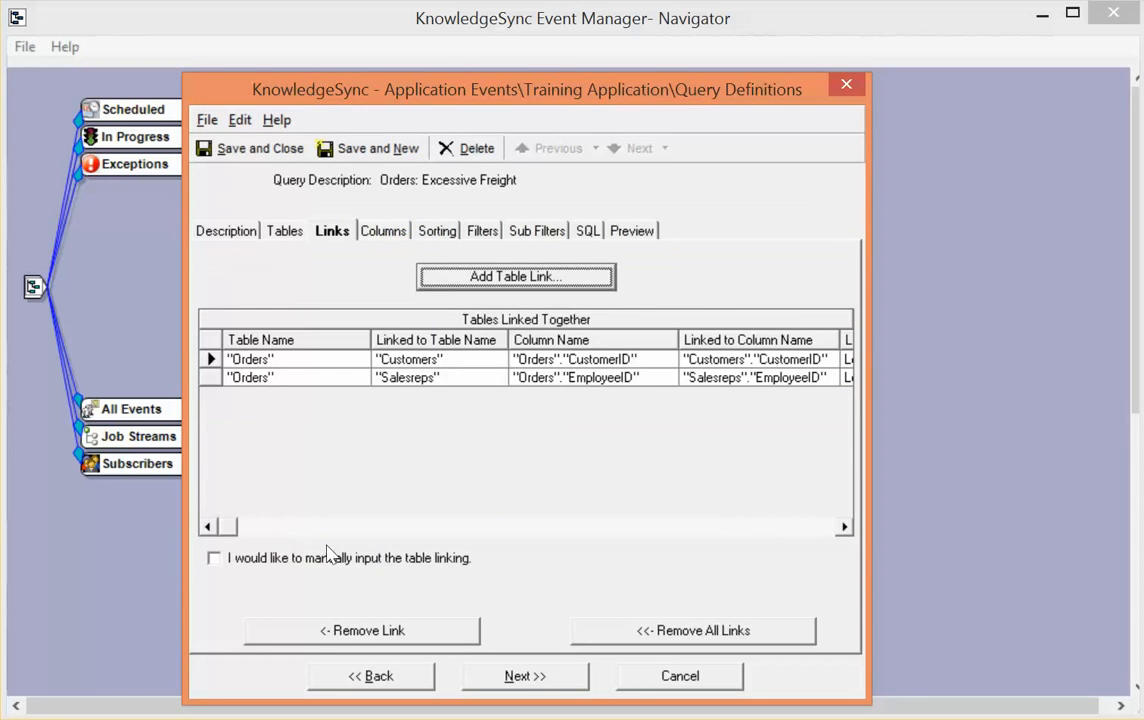
# Add the CompanyName column from the Customers table to the query's columns
pyautogui.click(527, 680)
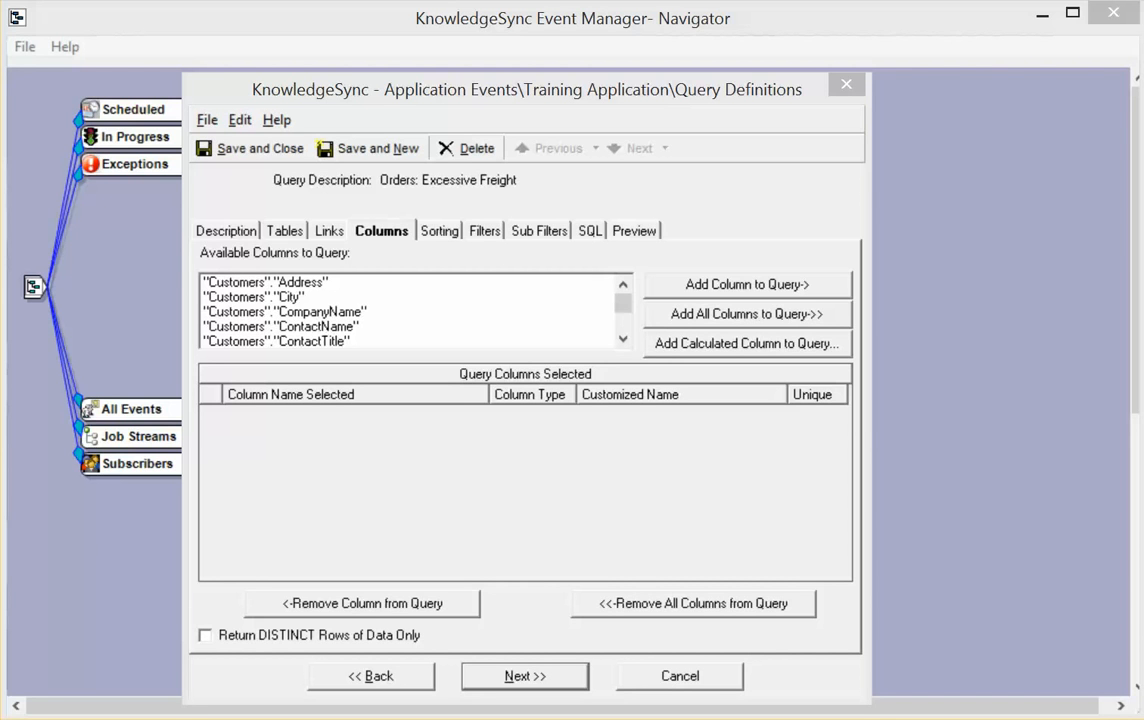
pyautogui.click(330, 317)
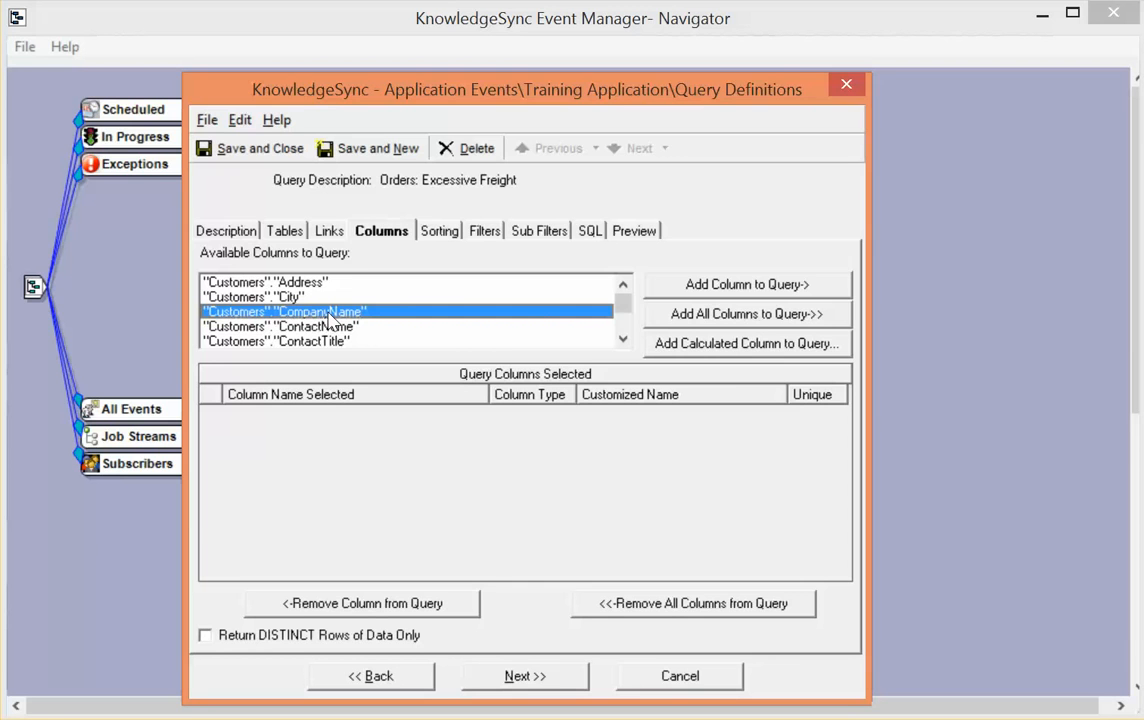
pyautogui.click(706, 288)
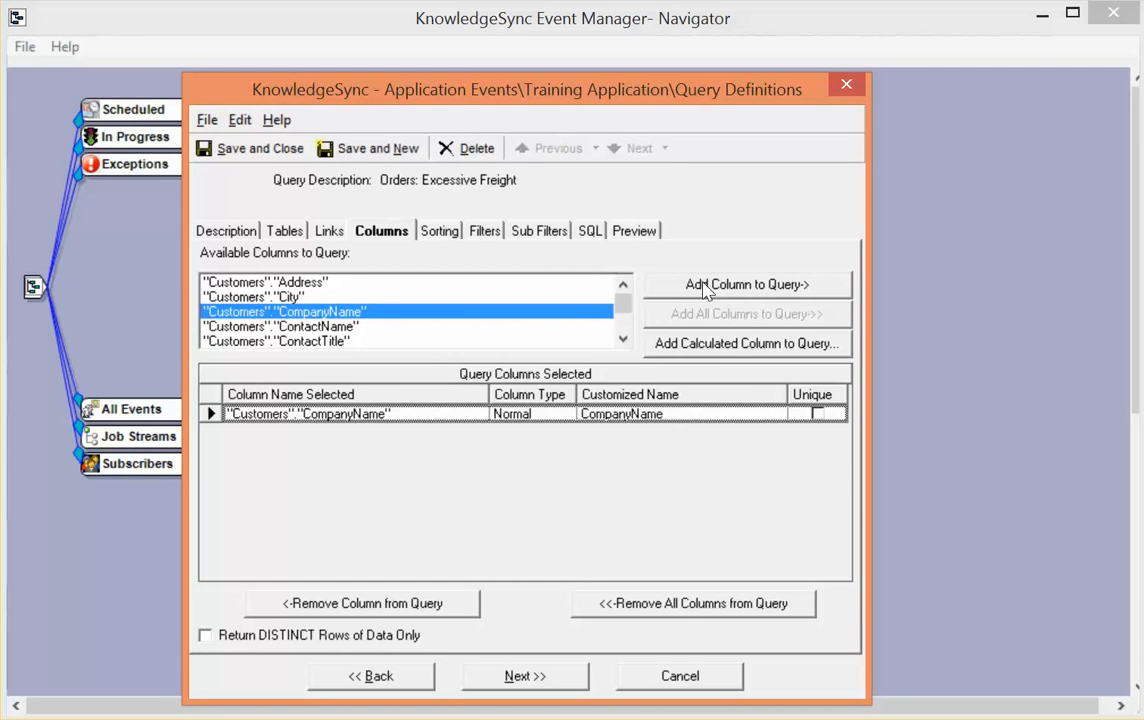
# Add the Freight and OrderID columns from the Orders table to the query
pyautogui.click(622, 342)
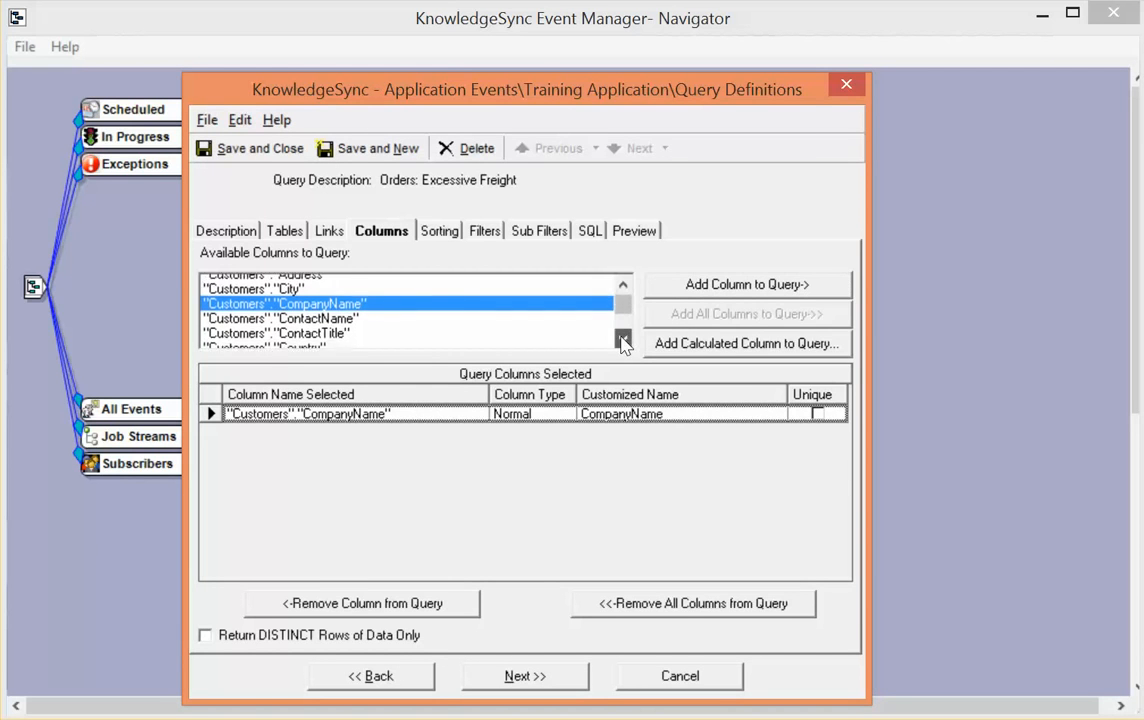
pyautogui.click(622, 342)
pyautogui.click(622, 342)
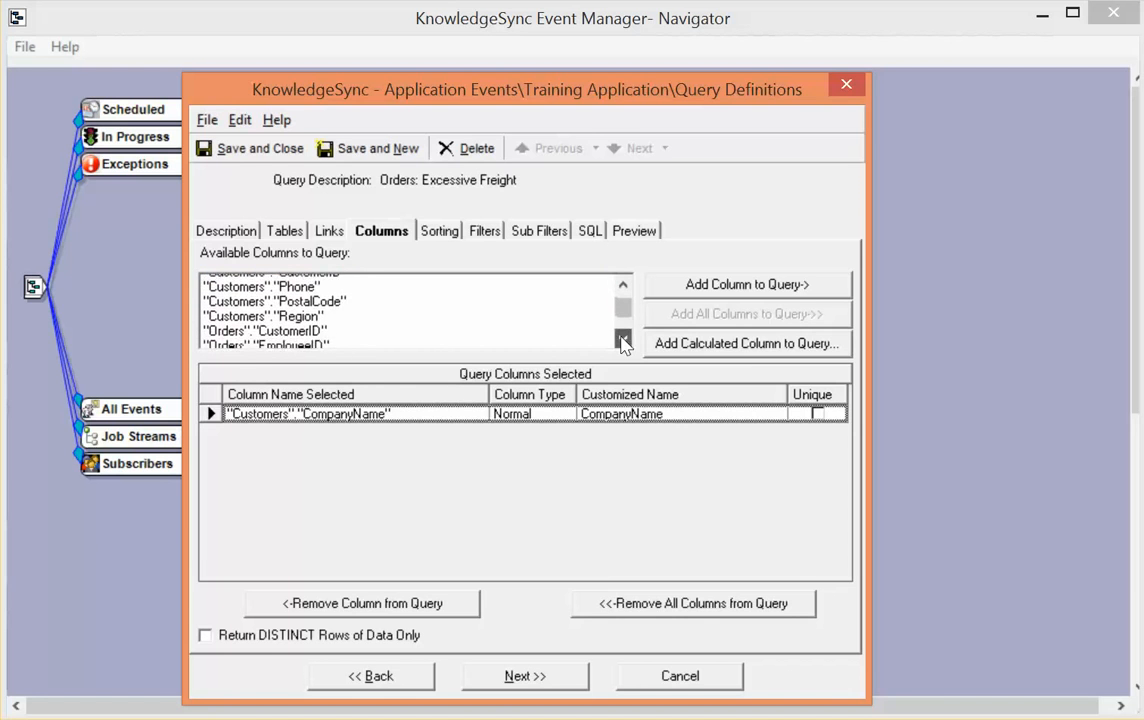
pyautogui.click(622, 342)
pyautogui.click(622, 342)
pyautogui.click(622, 342)
pyautogui.click(622, 342)
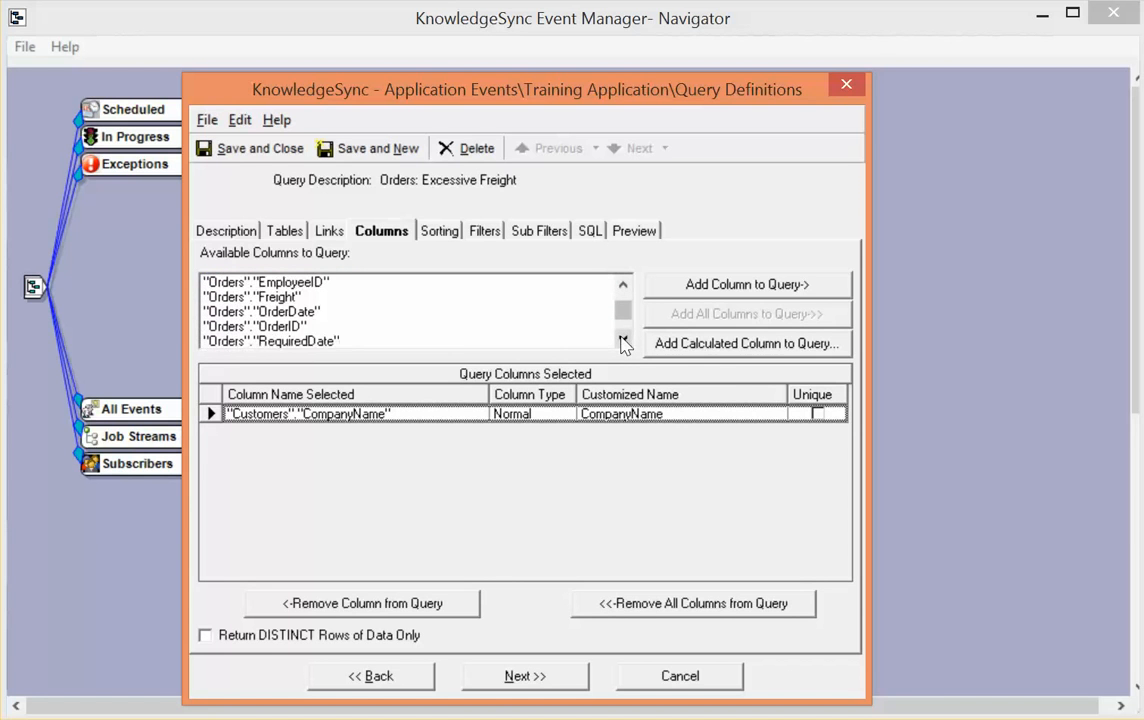
pyautogui.click(622, 342)
pyautogui.click(276, 284)
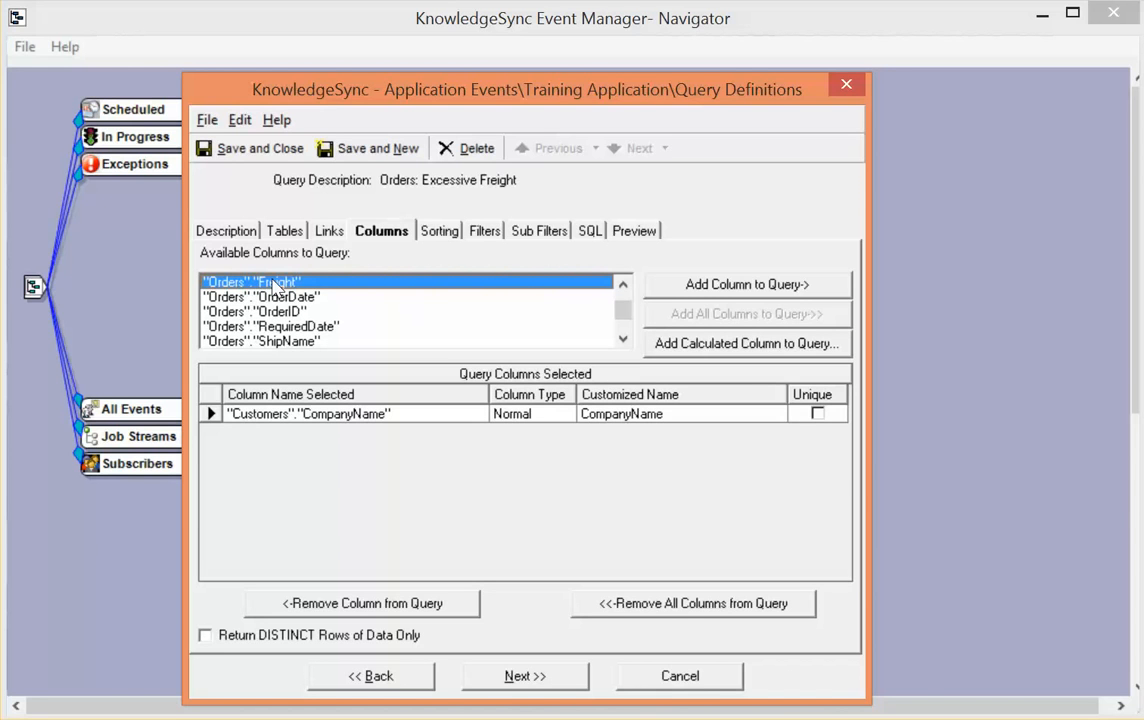
pyautogui.doubleClick(276, 284)
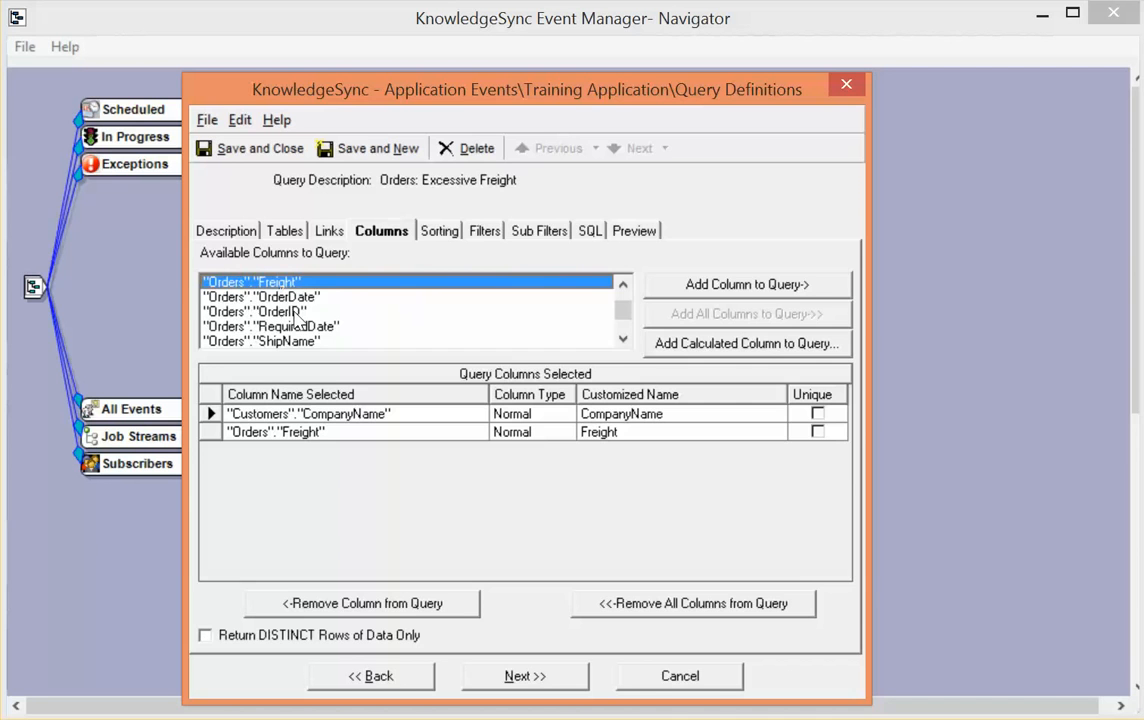
pyautogui.doubleClick(296, 313)
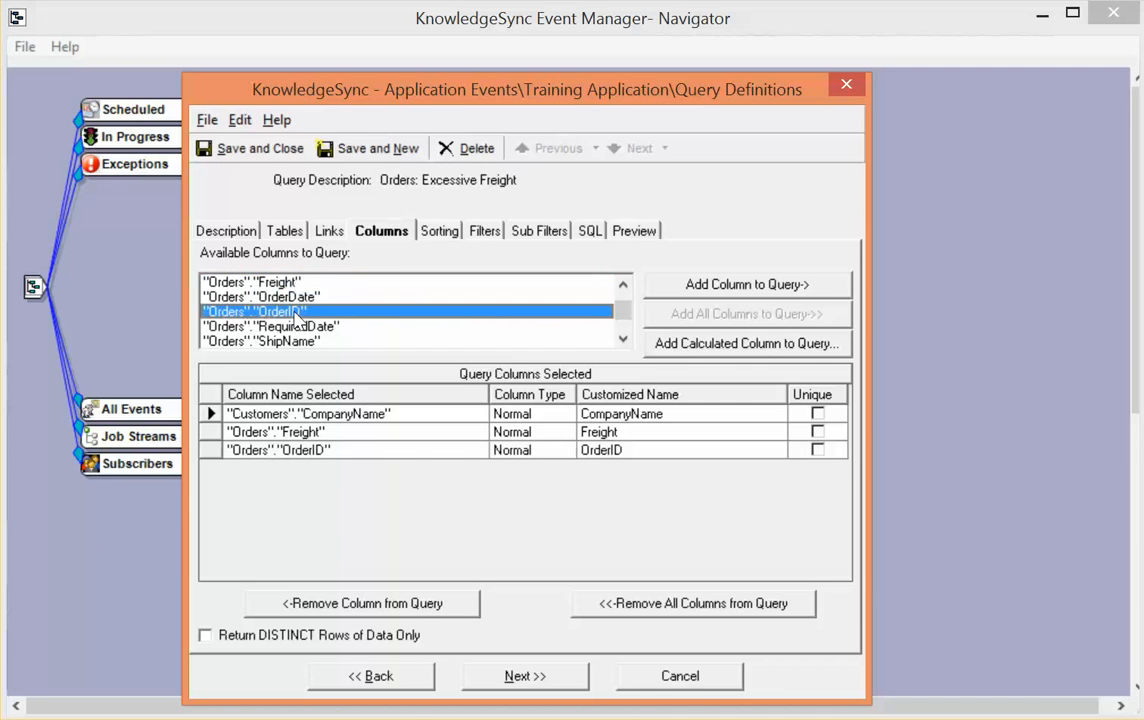
# Add the Total column from the Orders table to the query's selected columns
pyautogui.click(620, 342)
pyautogui.click(620, 342)
pyautogui.click(620, 342)
pyautogui.click(620, 342)
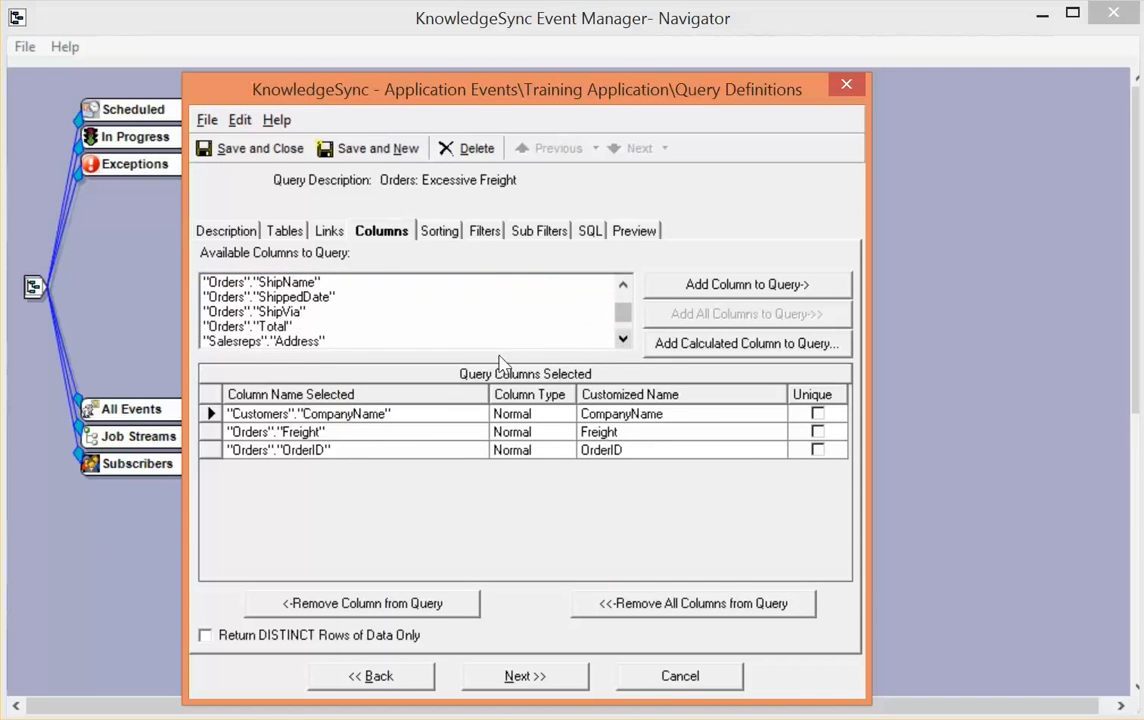
pyautogui.doubleClick(283, 326)
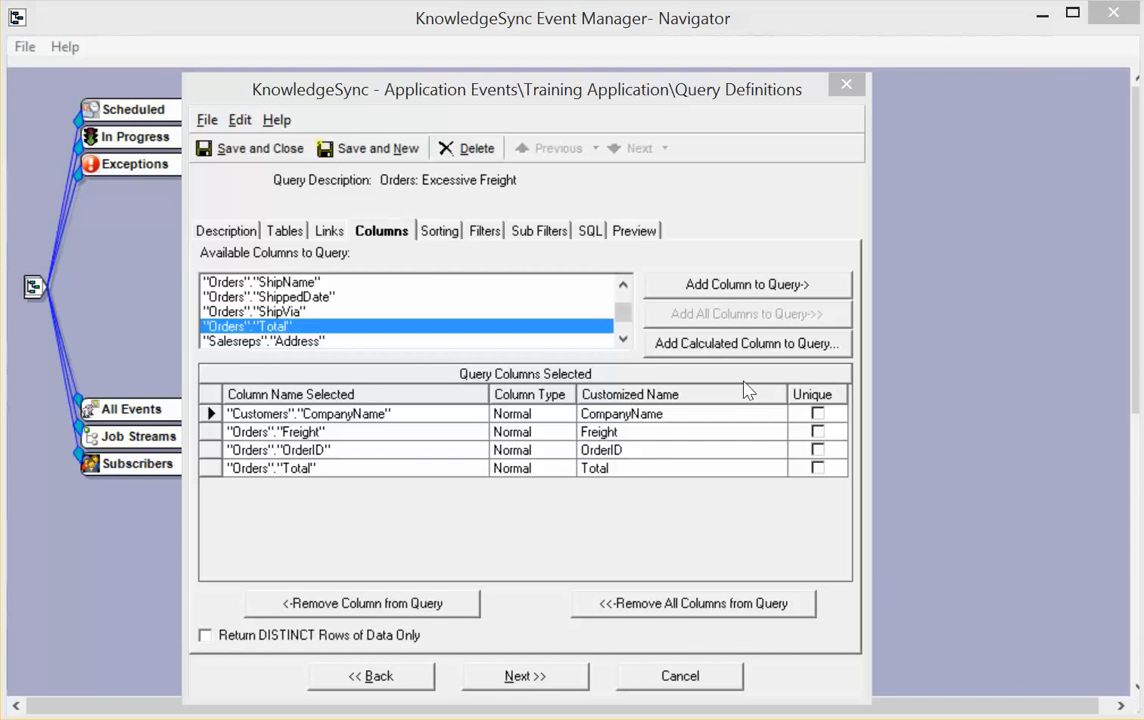
# Add a calculated column to the query with the expression "Orders"."Freight" + "Orders"."Total"
pyautogui.click(745, 346)
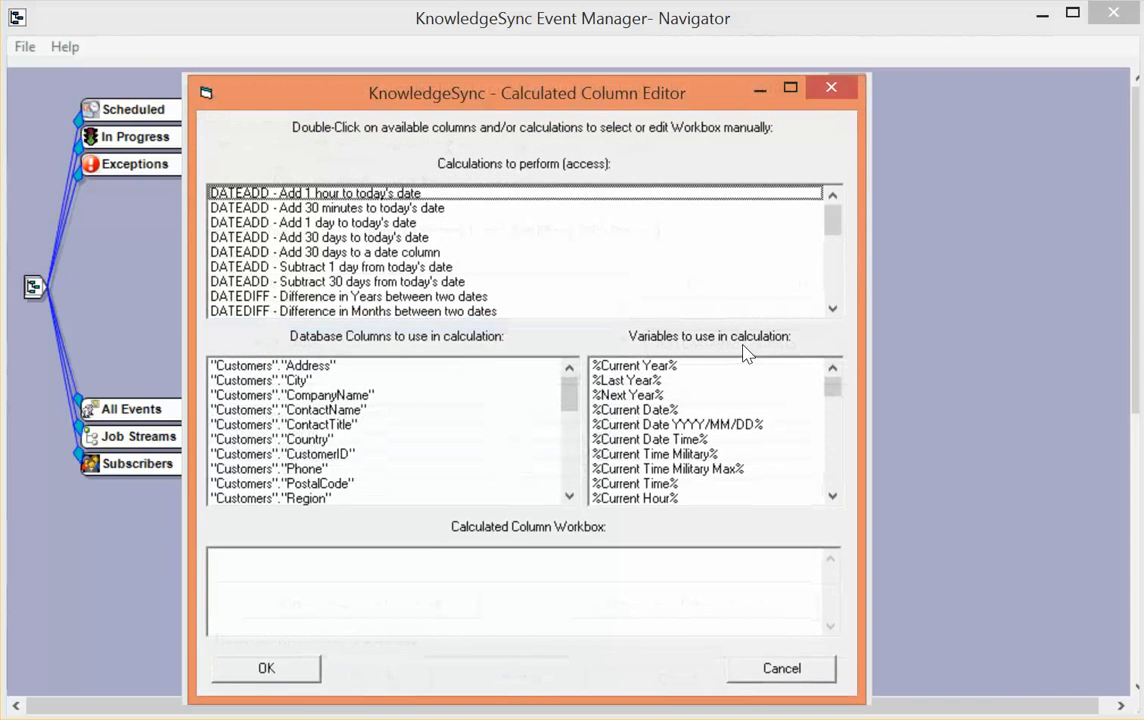
pyautogui.click(569, 495)
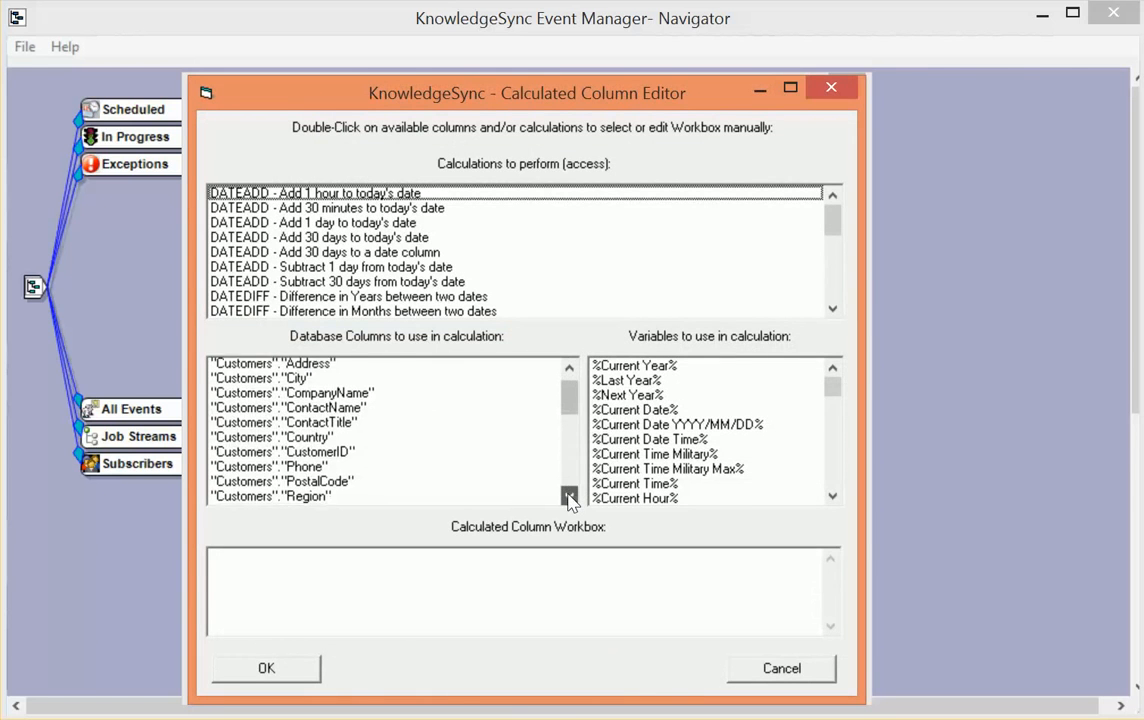
pyautogui.moveTo(569, 497); pyautogui.dragTo(569, 497)
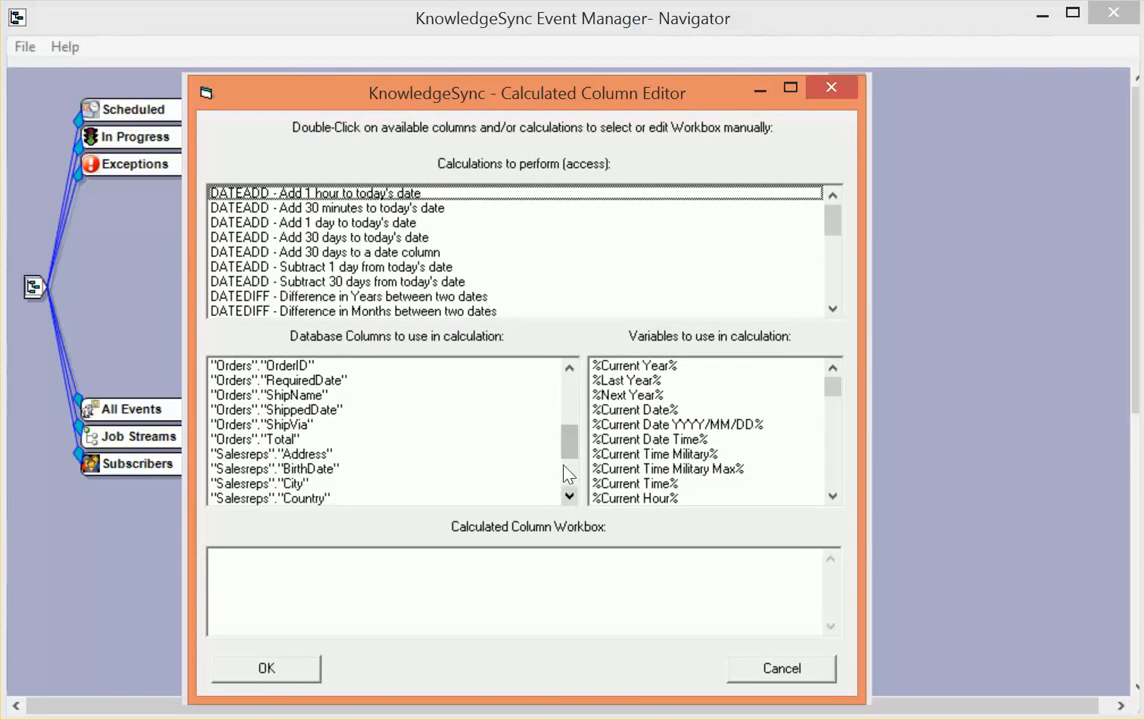
pyautogui.click(572, 369)
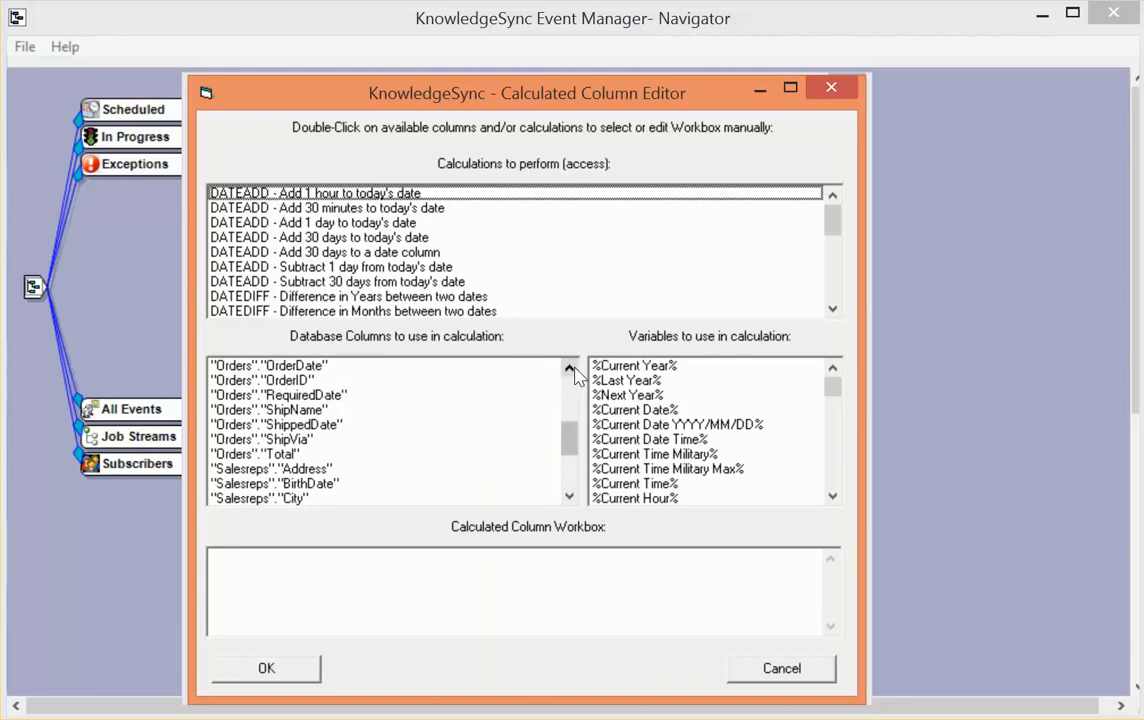
pyautogui.click(570, 368)
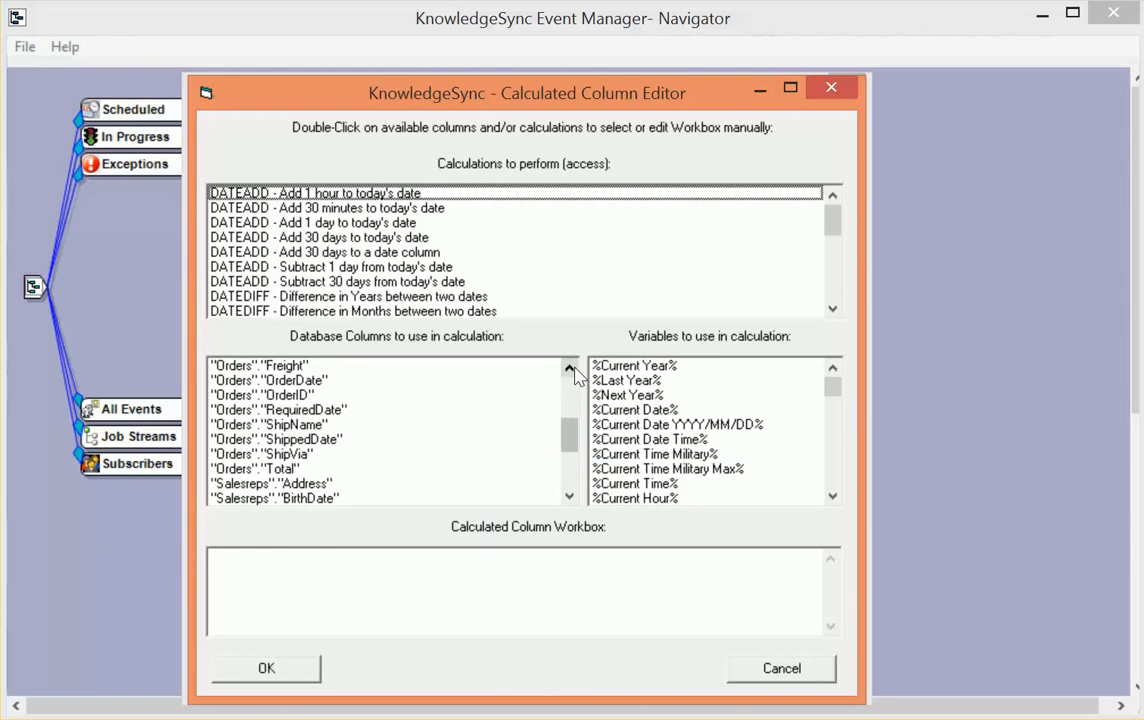
pyautogui.click(287, 366)
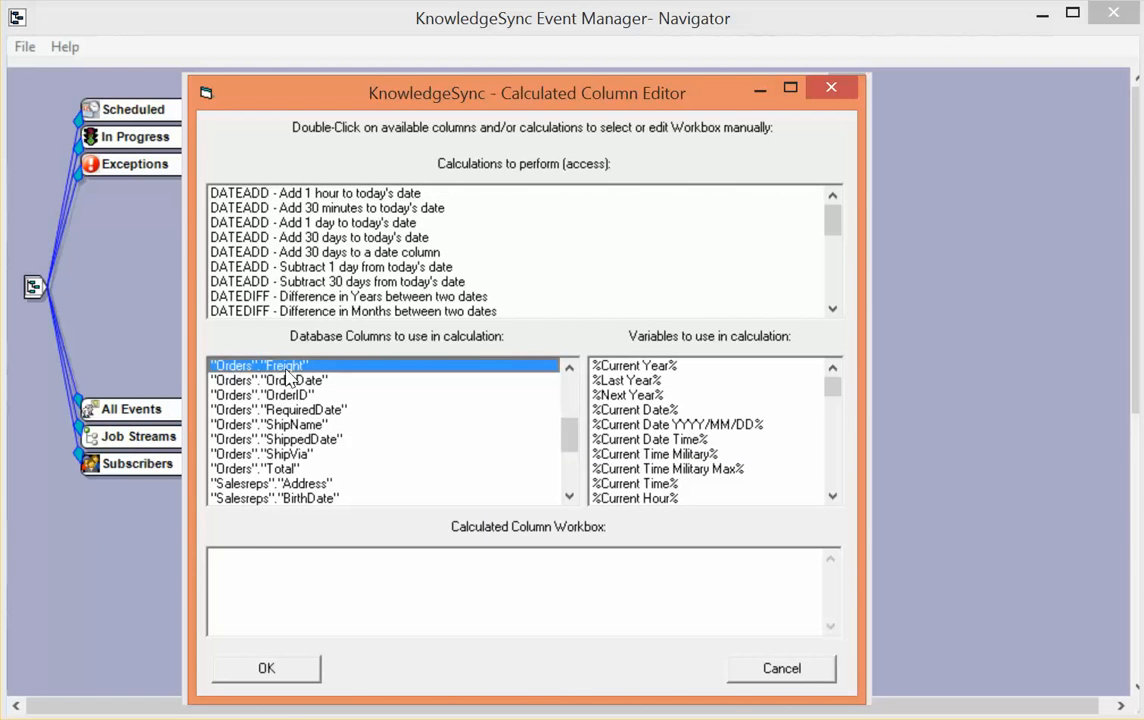
pyautogui.doubleClick(287, 366)
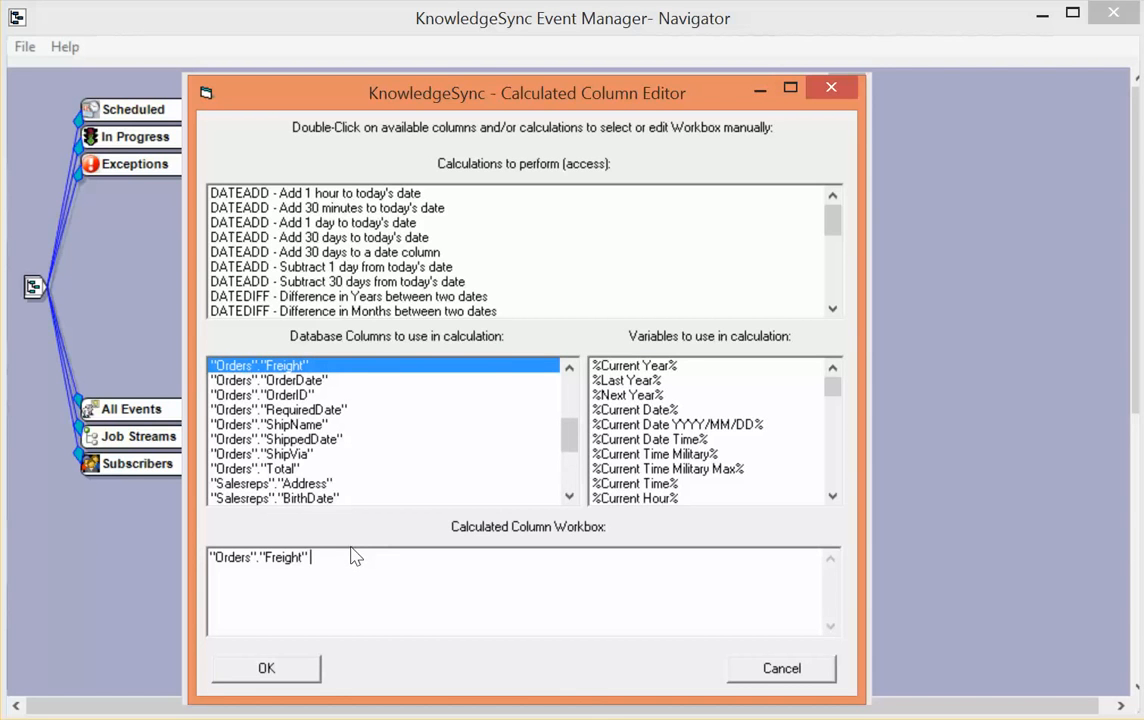
pyautogui.write('+')
pyautogui.click(265, 468)
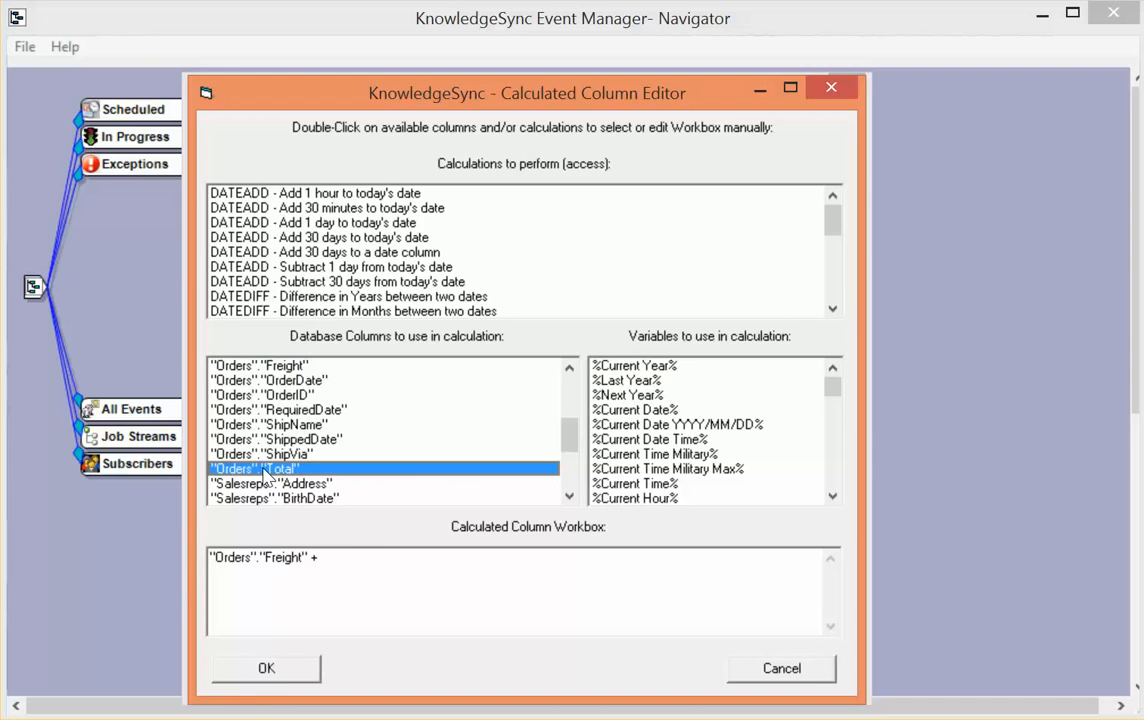
pyautogui.doubleClick(264, 470)
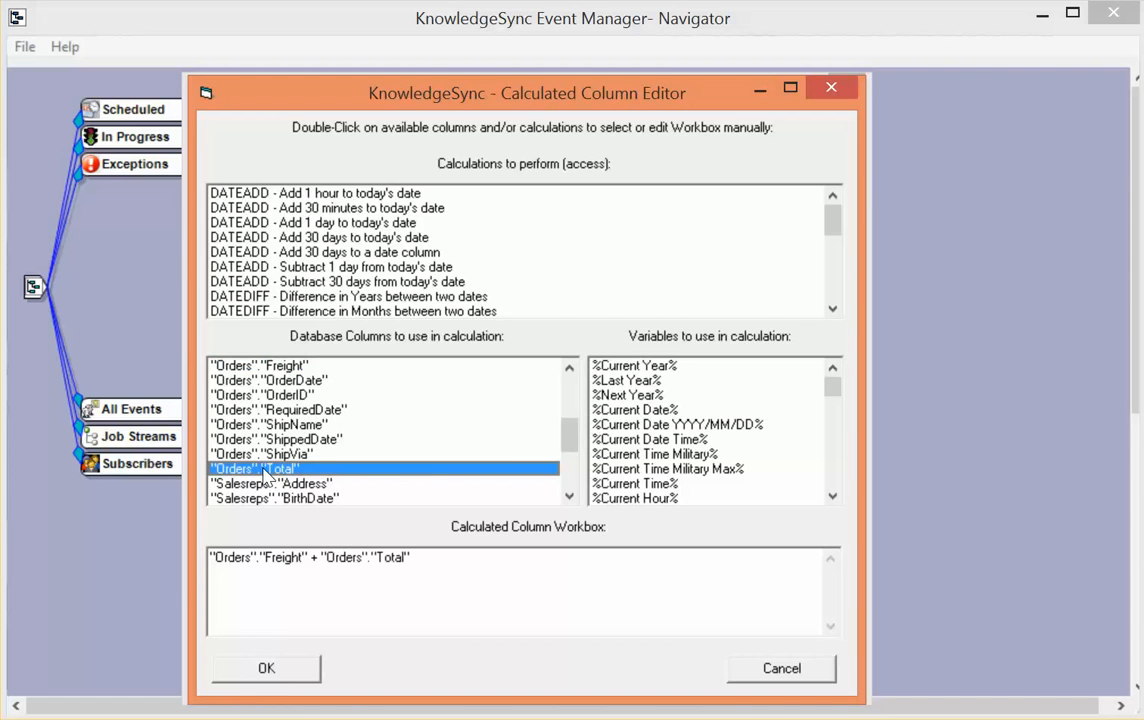
pyautogui.click(279, 676)
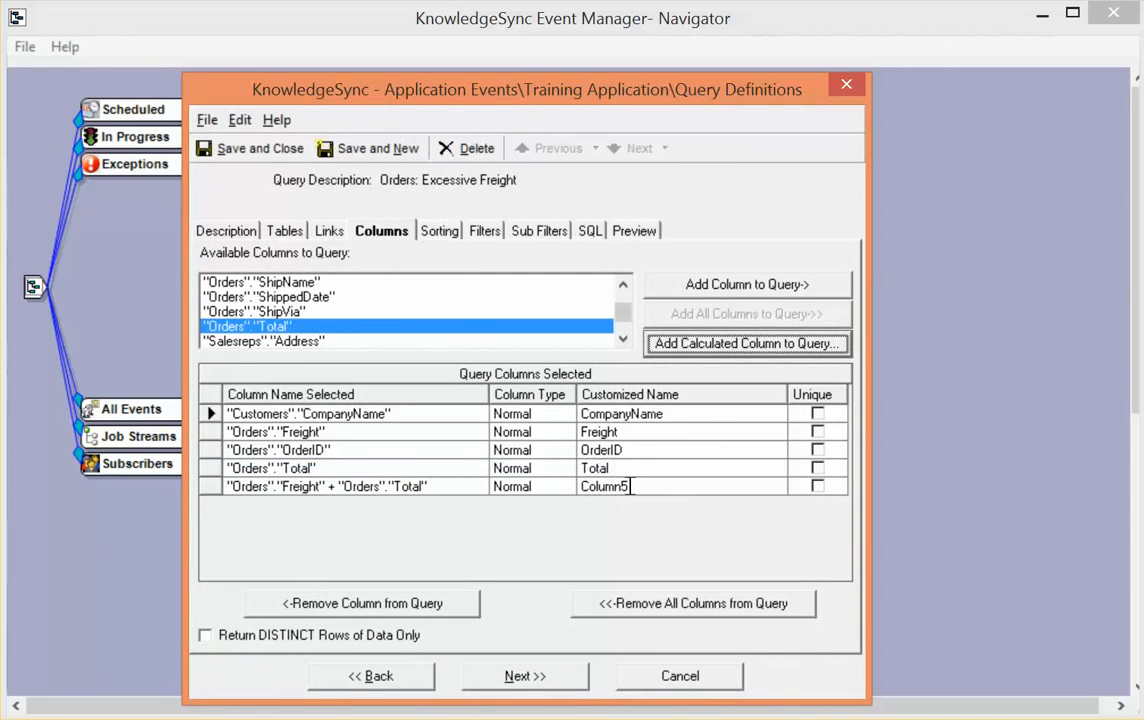
# Give the calculated column the customized name "Calc Order Total" and mark the OrderID column as unique
pyautogui.click(636, 484)
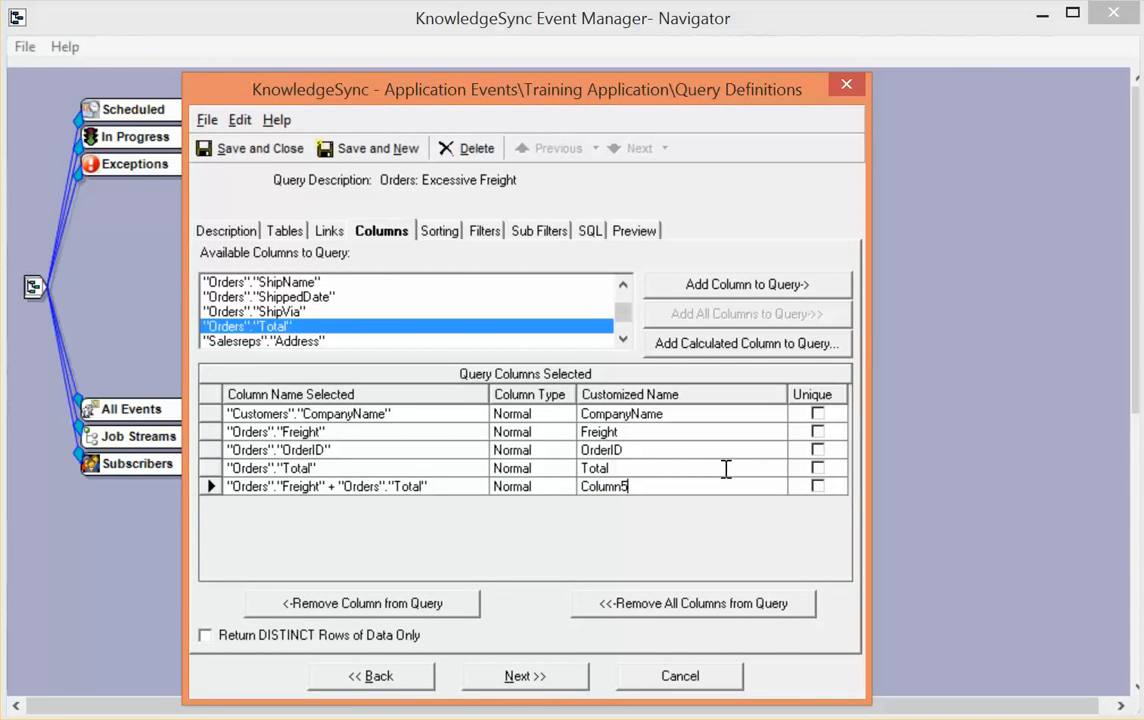
pyautogui.click(726, 468)
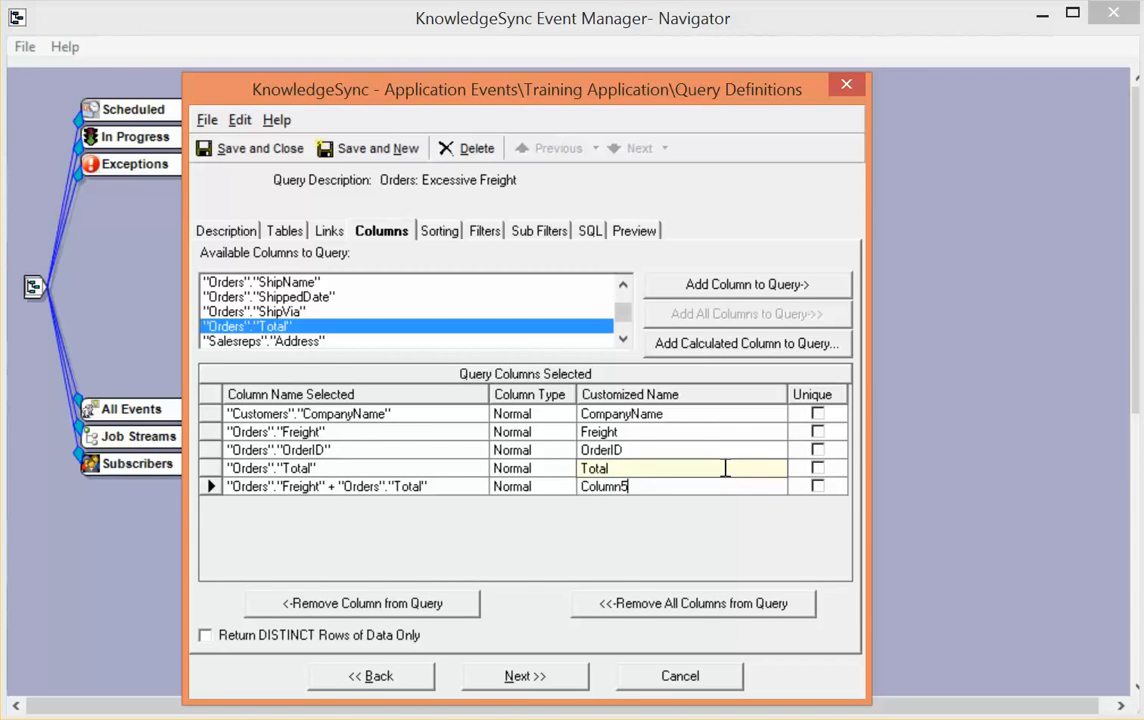
pyautogui.press('BackSpace')
pyautogui.press('BackSpace')
pyautogui.press('BackSpace')
pyautogui.press('BackSpace')
pyautogui.press('BackSpace')
pyautogui.press('BackSpace')
pyautogui.press('BackSpace')
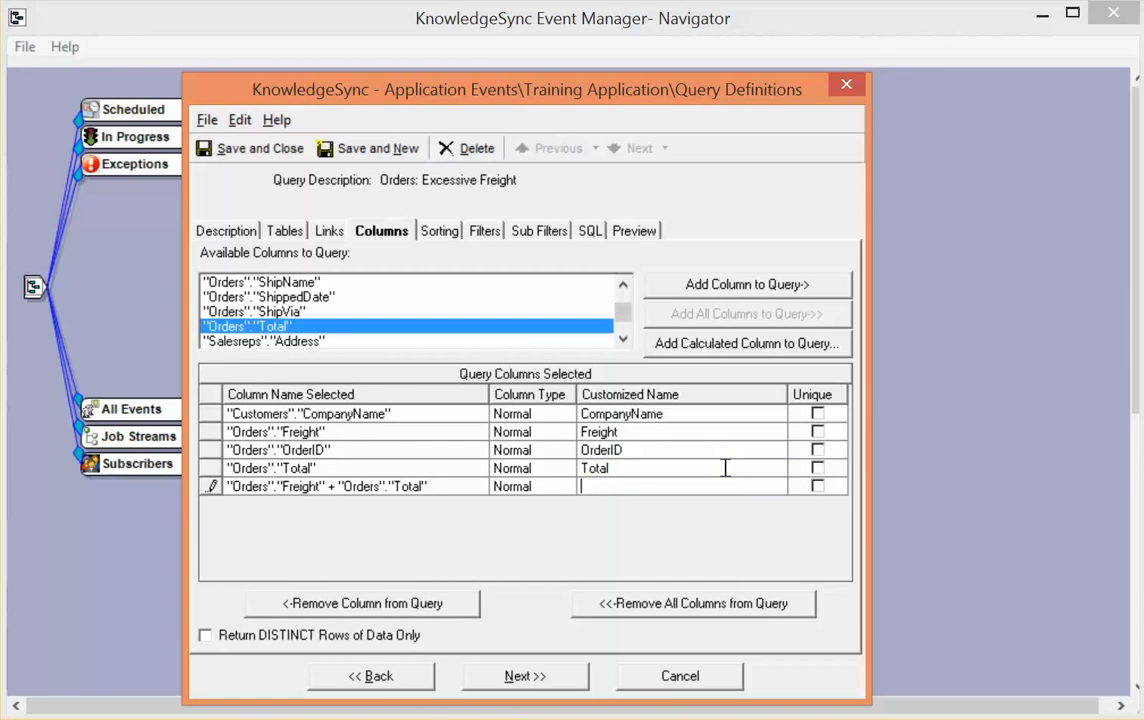
pyautogui.write('Calc Order Total')
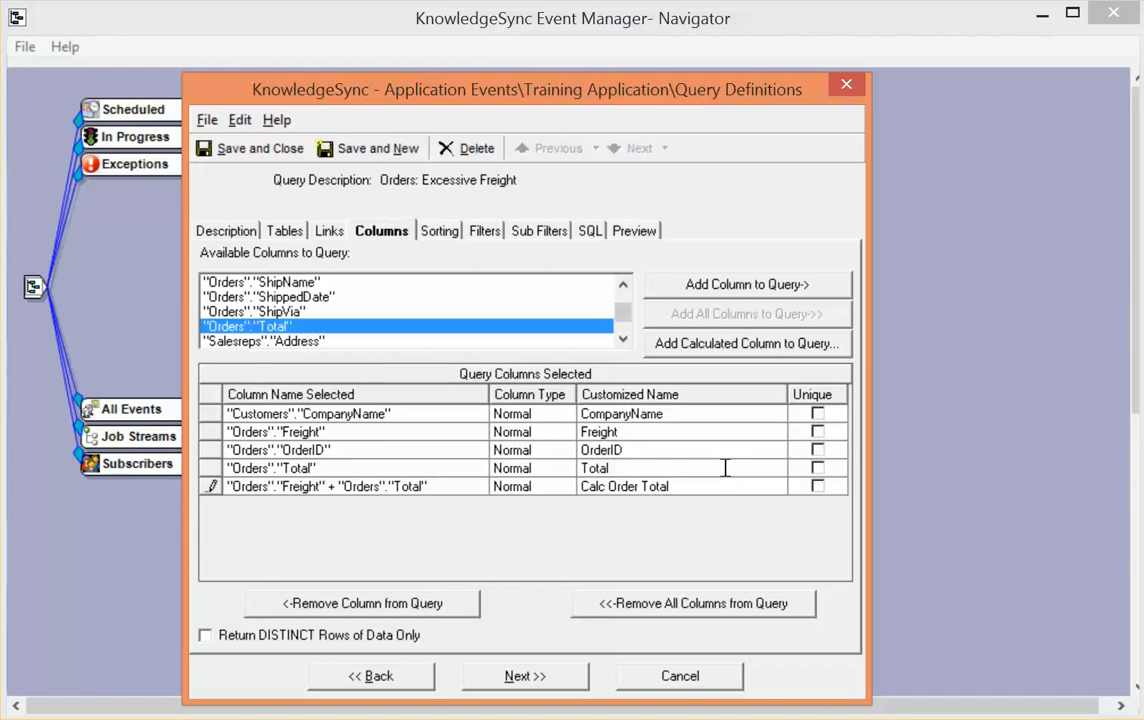
pyautogui.click(822, 453)
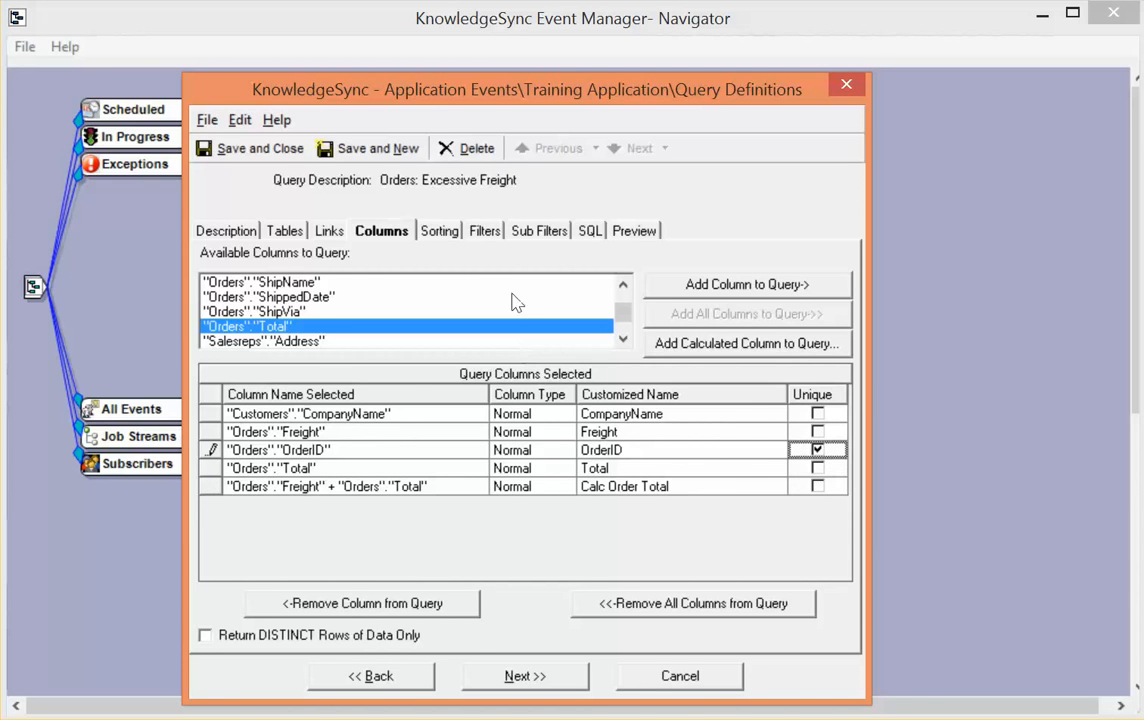
# Sort the query by the Orders table's Freight column in descending order
pyautogui.click(436, 231)
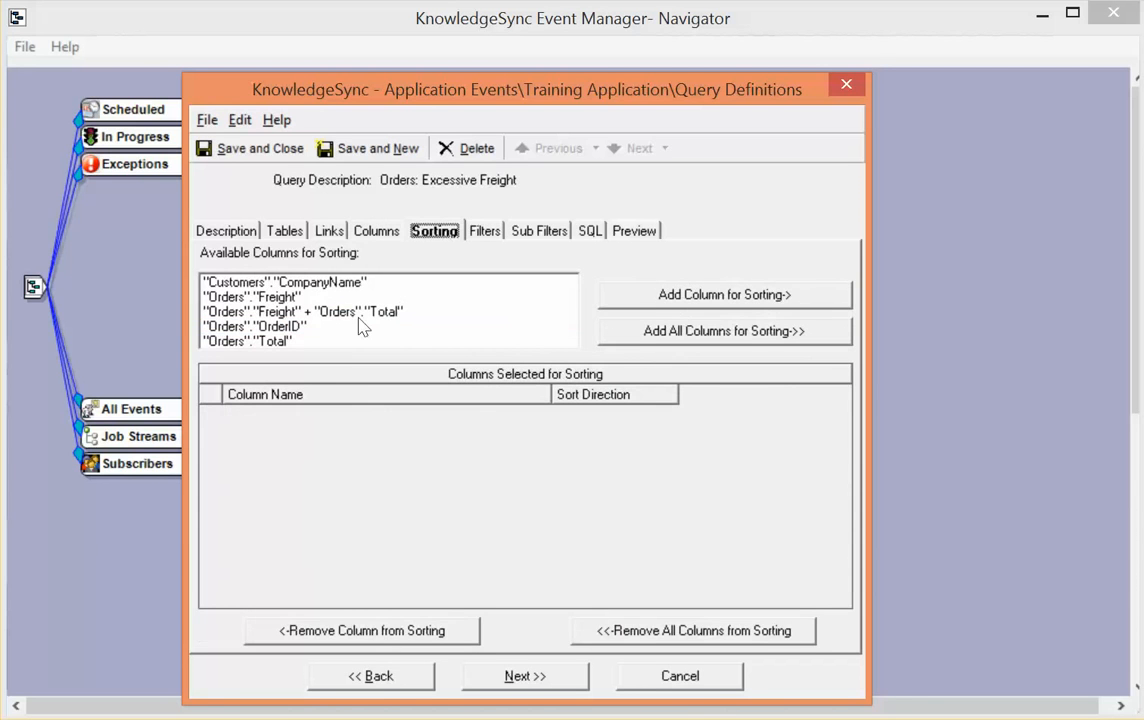
pyautogui.doubleClick(289, 299)
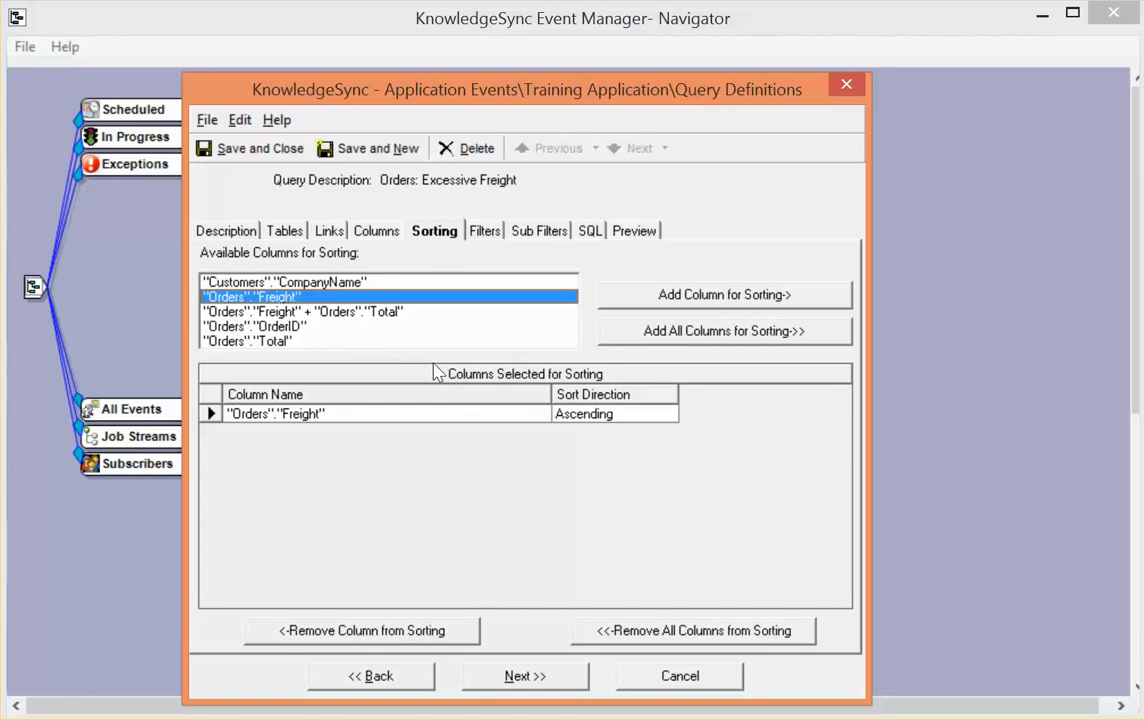
pyautogui.click(630, 413)
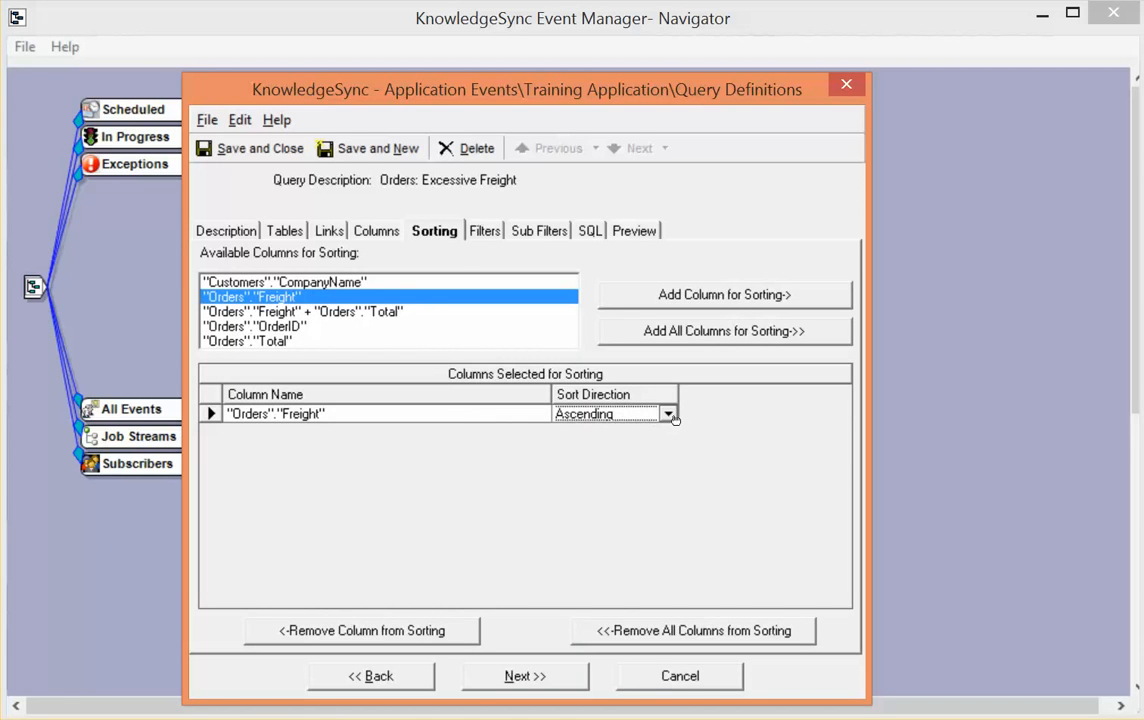
pyautogui.click(667, 414)
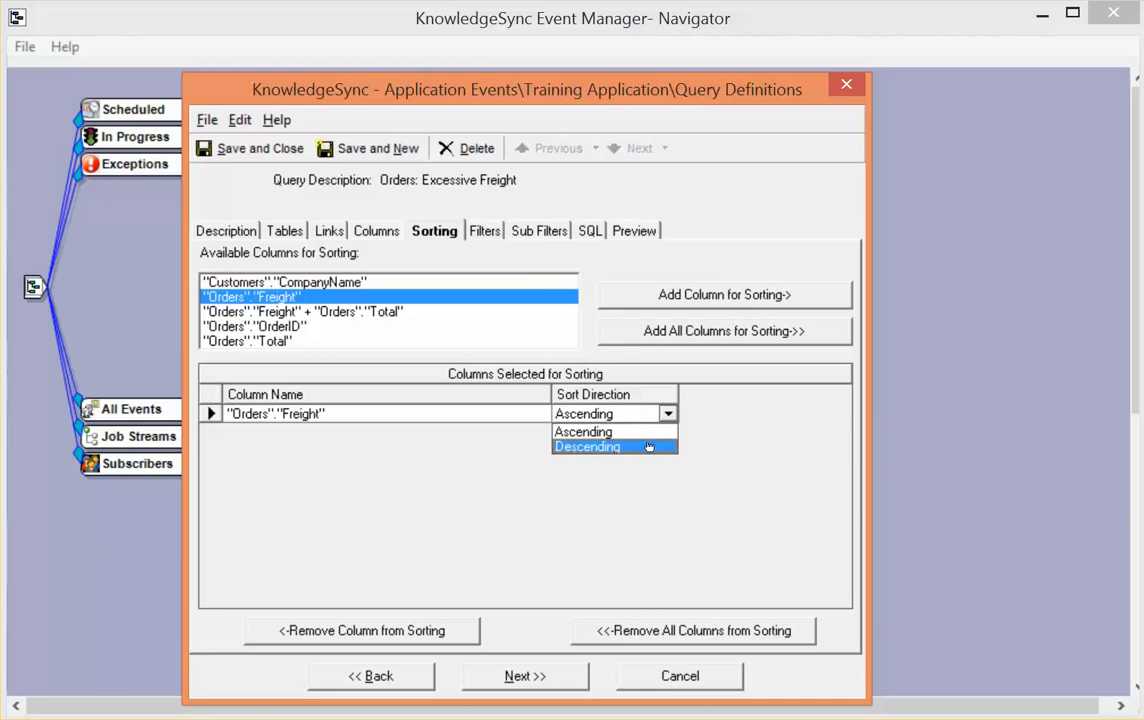
pyautogui.click(648, 448)
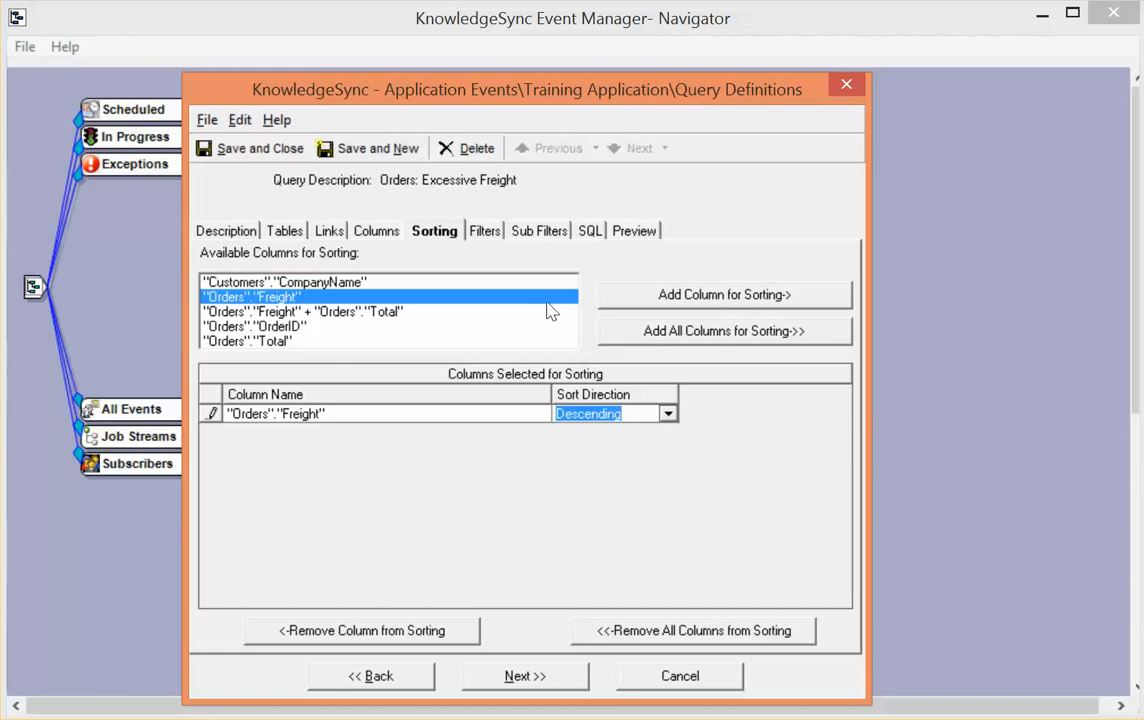
# Add a query filter on the Orders table's Freight column with the operator "greater than"
pyautogui.click(488, 233)
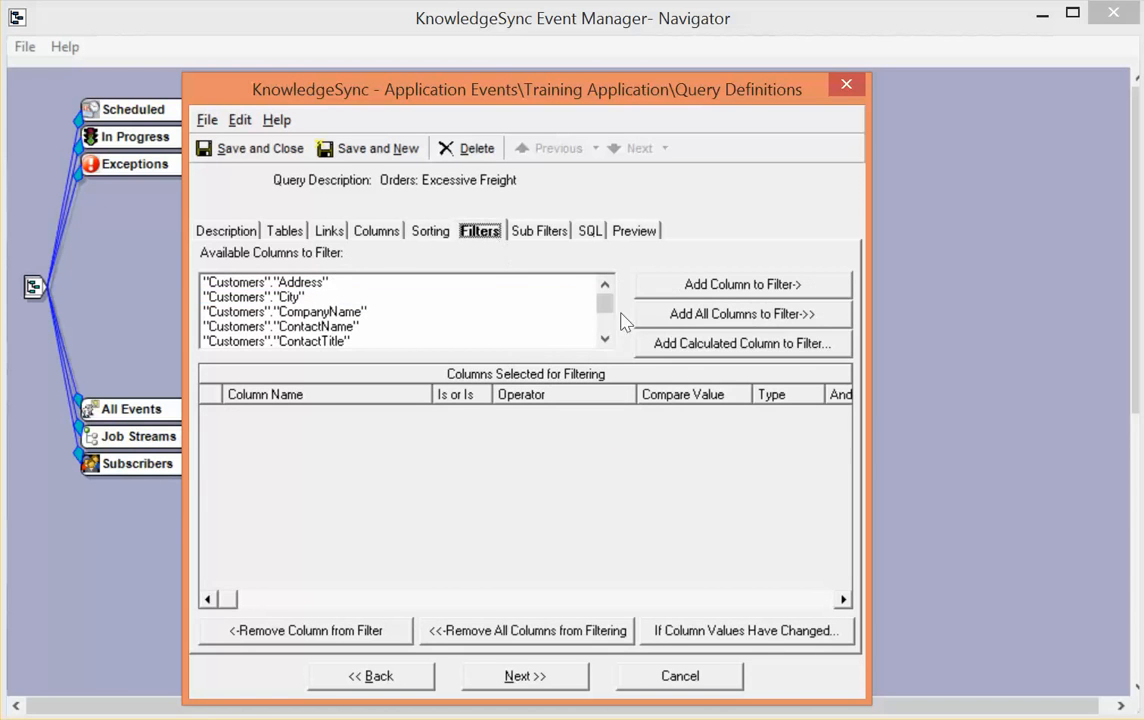
pyautogui.click(391, 331)
pyautogui.scroll(-3, 394, 334)
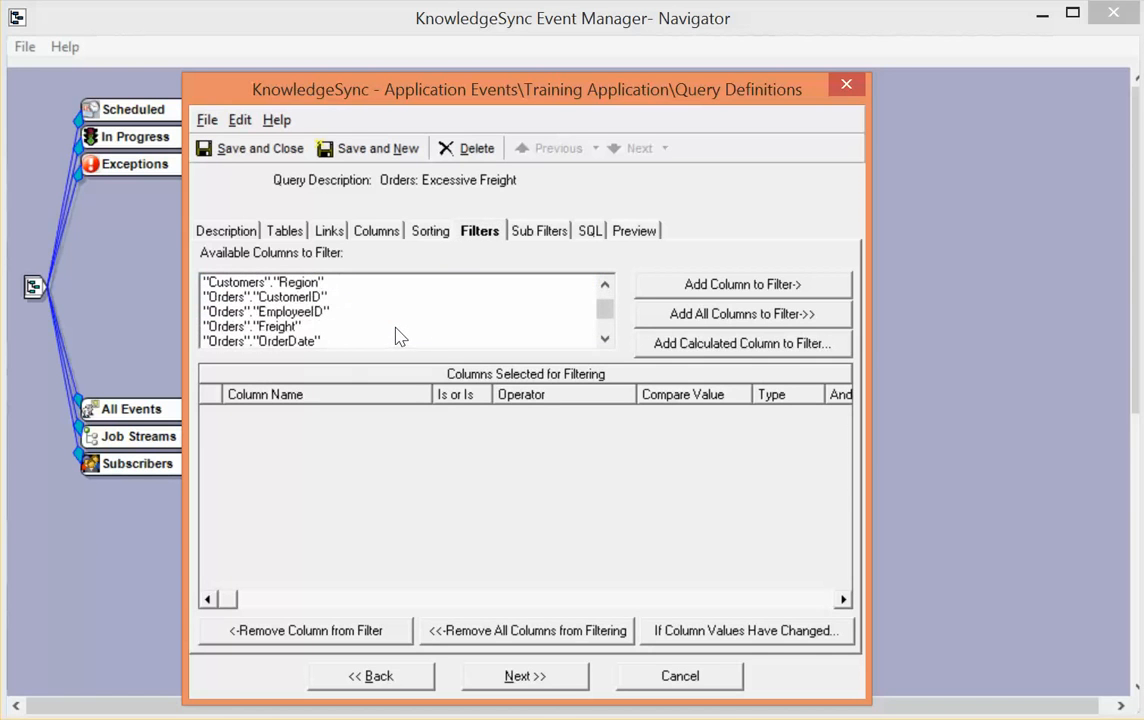
pyautogui.click(282, 326)
pyautogui.doubleClick(282, 330)
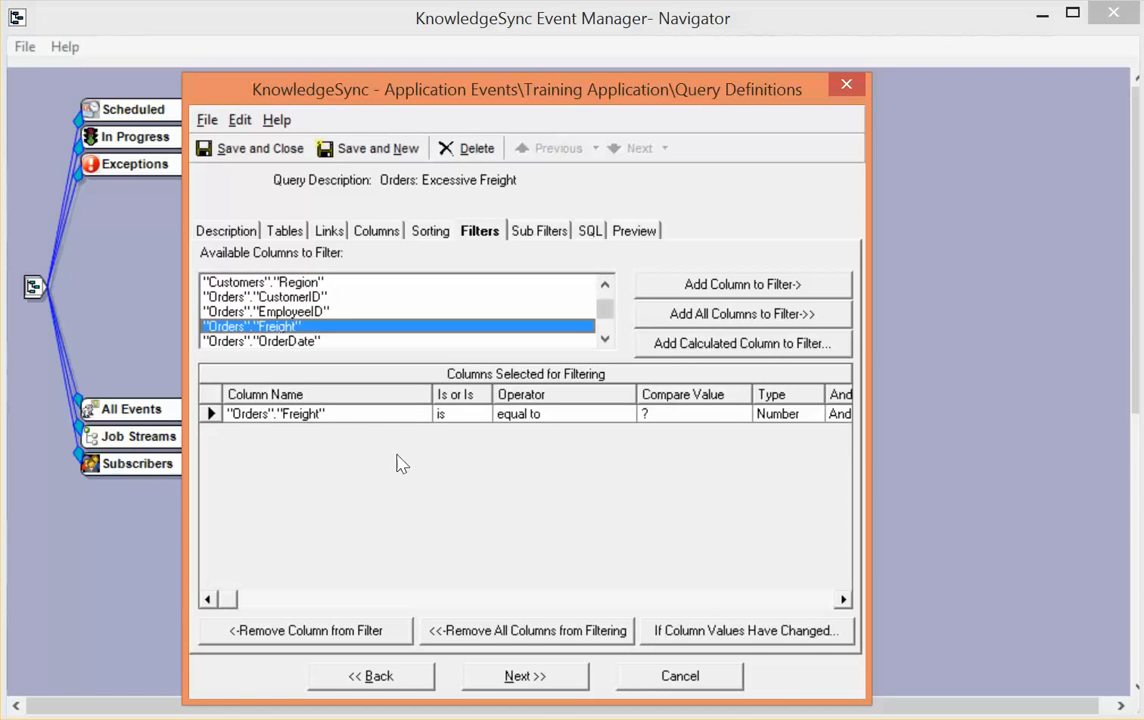
pyautogui.click(560, 415)
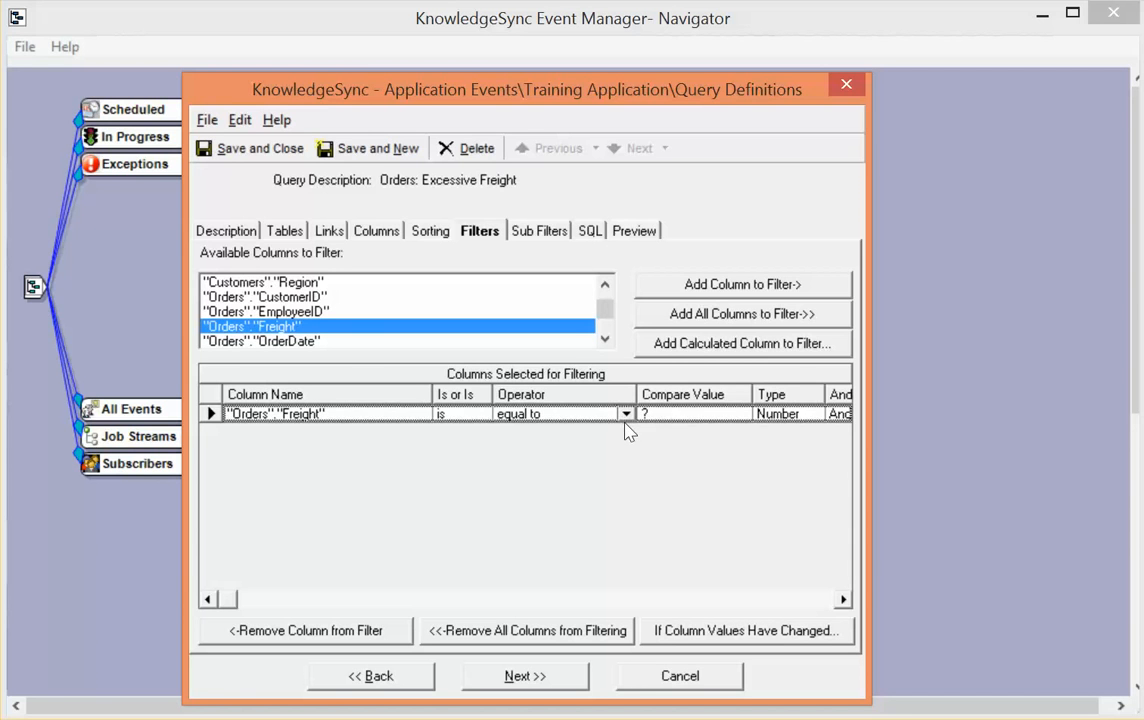
pyautogui.click(626, 414)
pyautogui.click(585, 475)
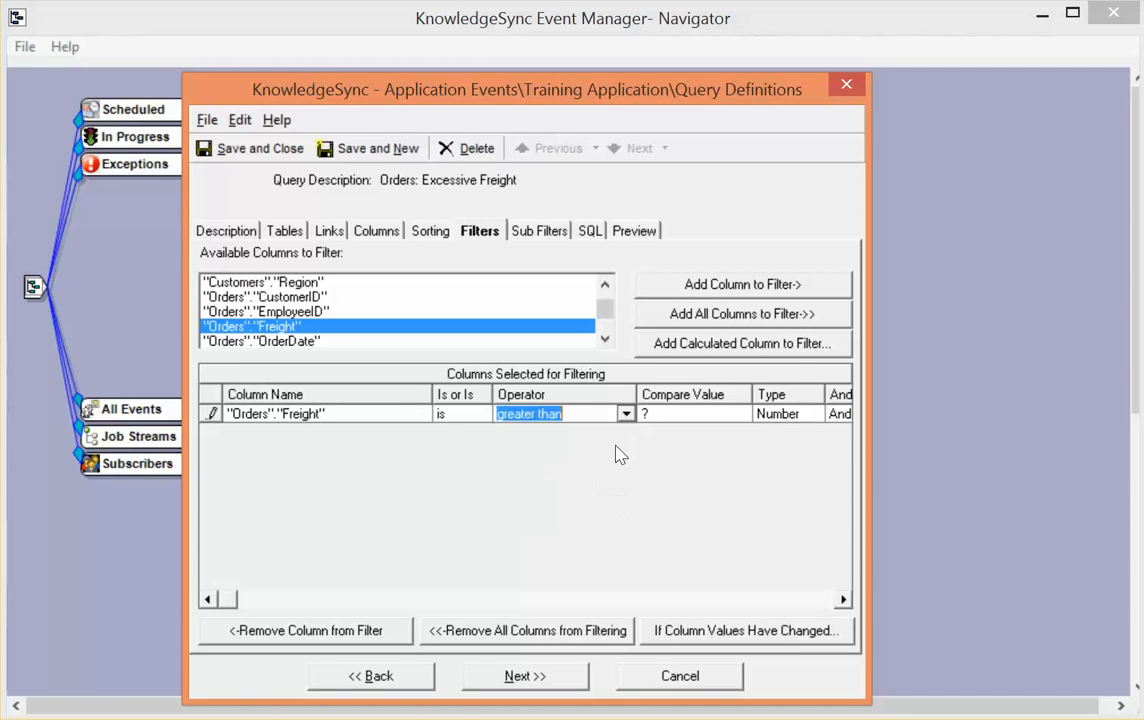
# Set the Freight filter's compare value to 150
pyautogui.click(685, 414)
pyautogui.press('BackSpace')
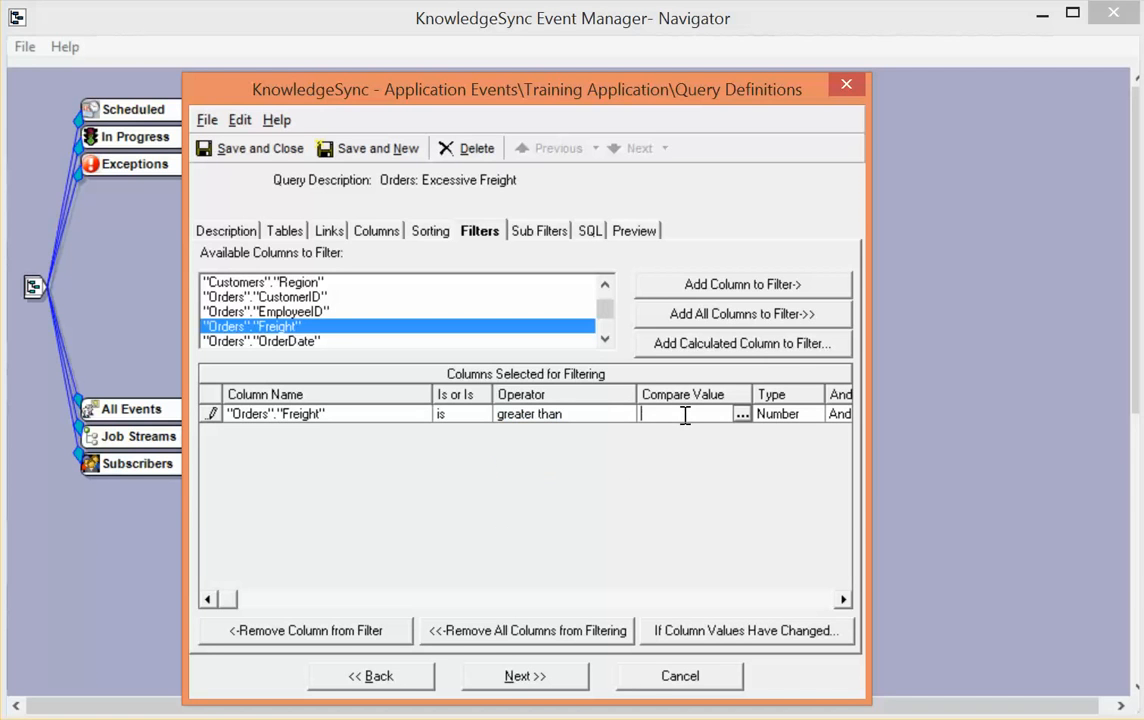
pyautogui.write('150')
pyautogui.press('Tab')
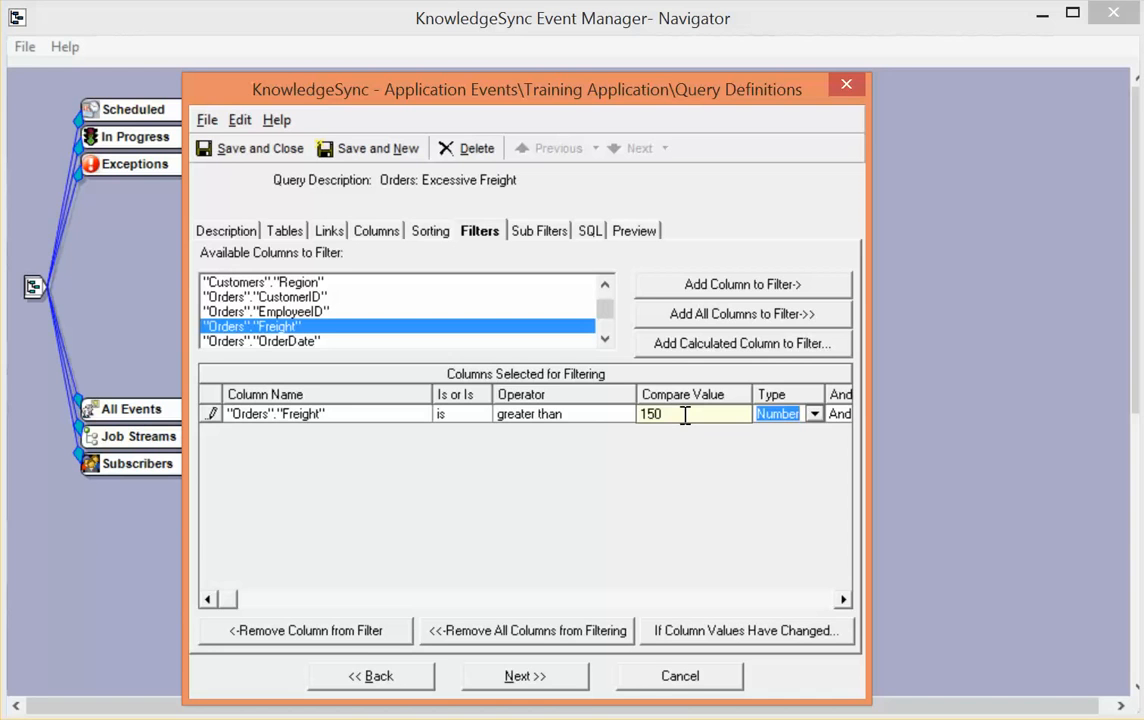
# Set the Freight filter's compare value to "?" so that the value is prompted for
pyautogui.click(685, 416)
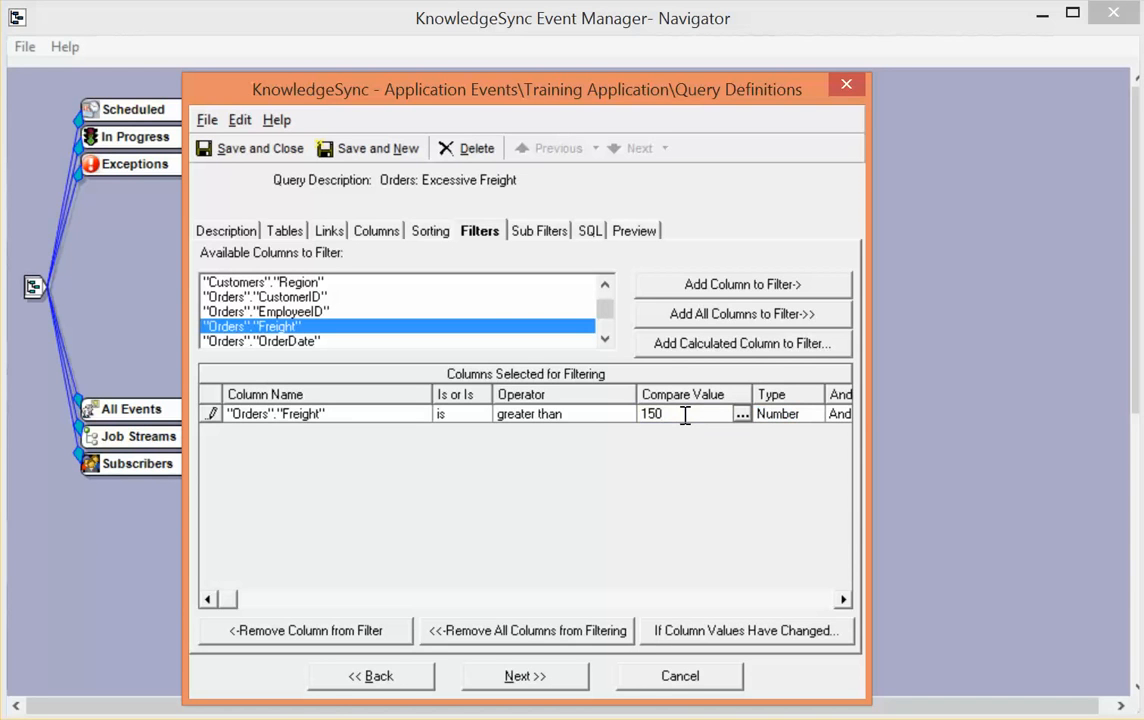
pyautogui.press('BackSpace')
pyautogui.press('BackSpace')
pyautogui.press('BackSpace')
pyautogui.write('?')
pyautogui.press('Tab')
# Set the Freight filter's optional prompt to "Enter Freight Value to report on:" and display the query's generated SQL
pyautogui.press('Tab')
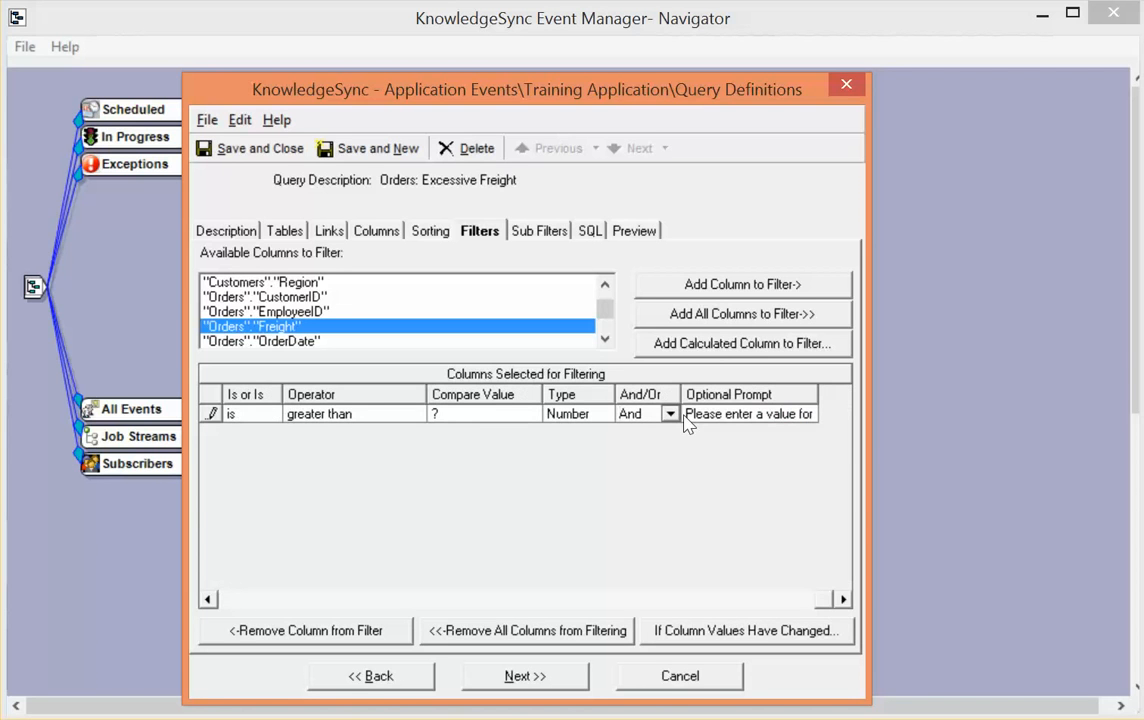
pyautogui.press('Tab')
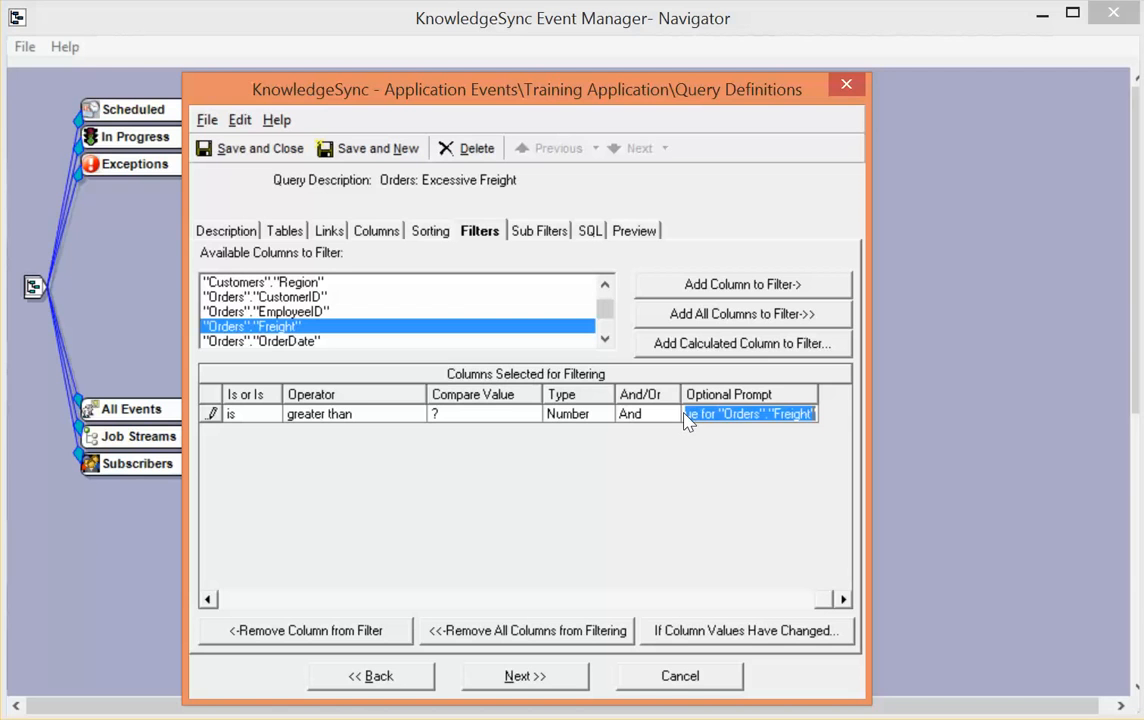
pyautogui.write('Enter Fre')
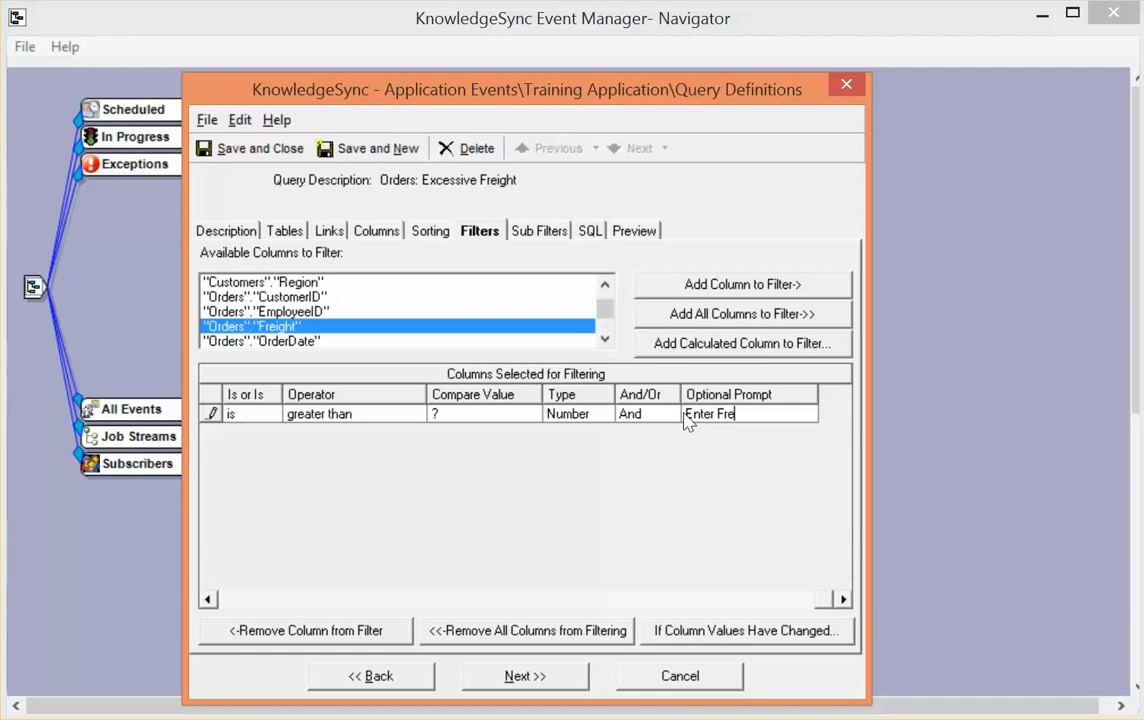
pyautogui.write('ight Value to report on:')
pyautogui.click(555, 676)
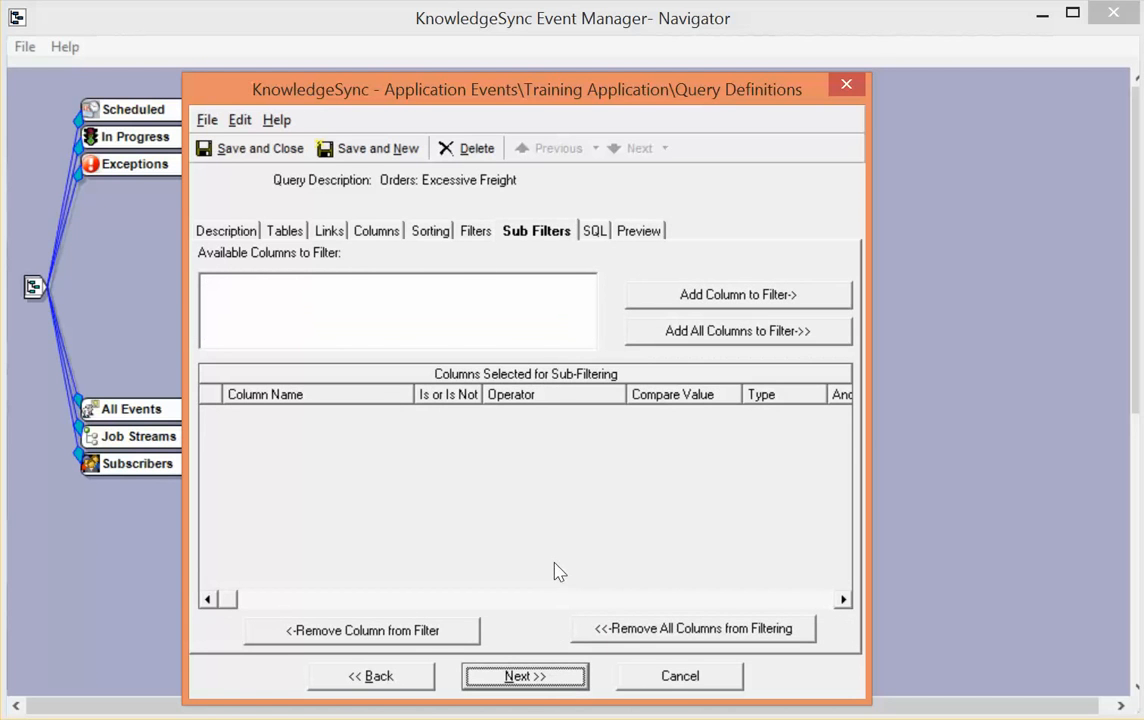
pyautogui.click(596, 234)
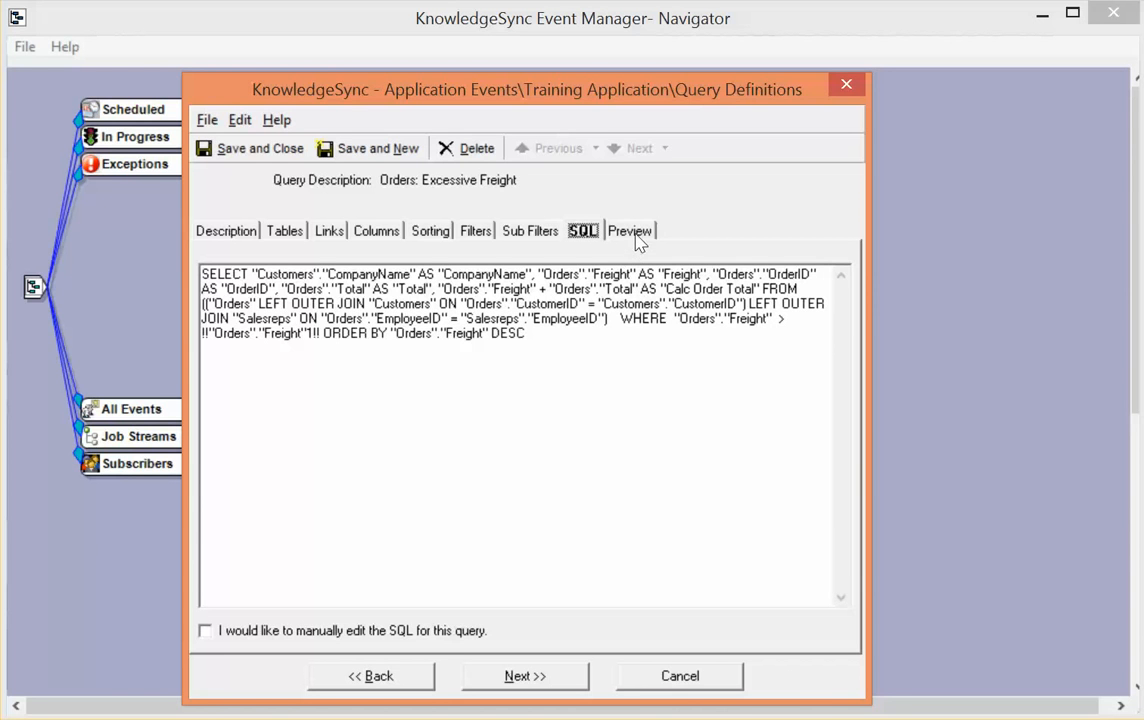
# Preview the query results with a freight value of 150, and save and close the query
pyautogui.click(640, 233)
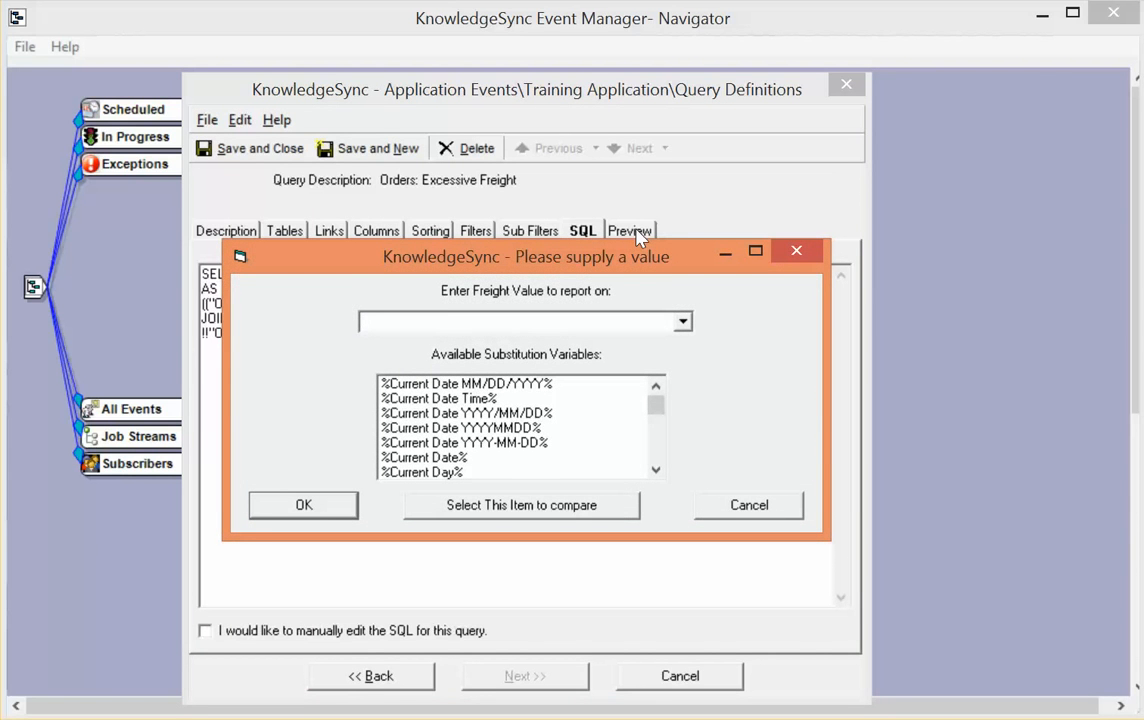
pyautogui.write('150')
pyautogui.click(311, 509)
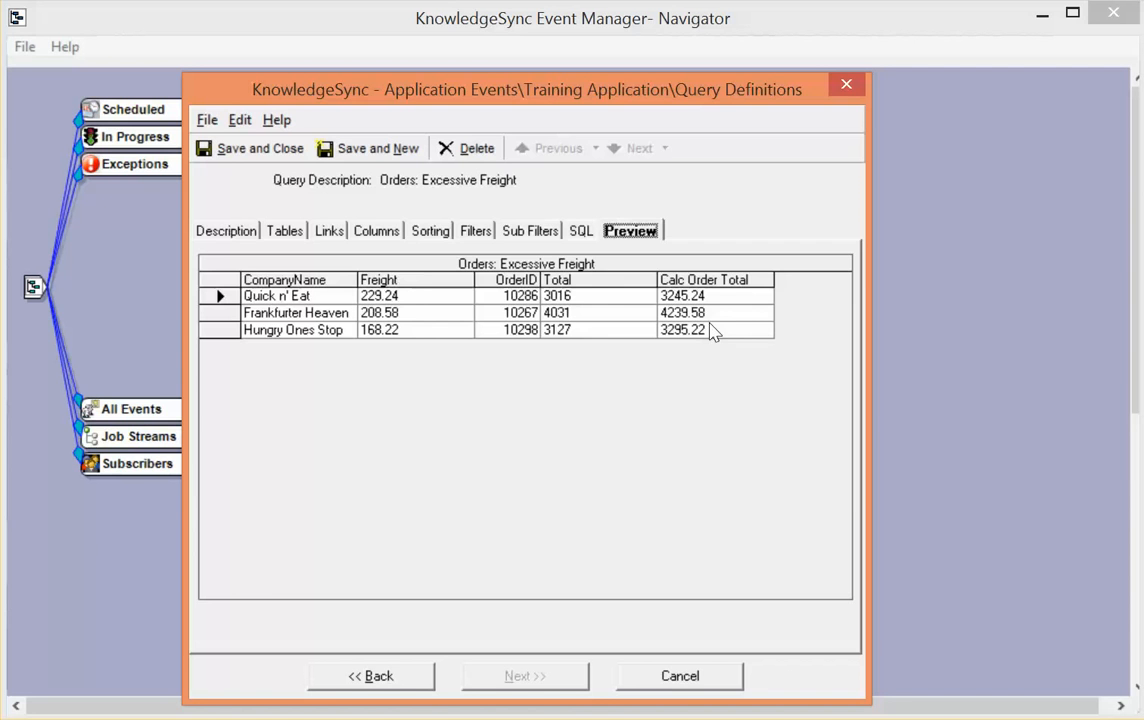
pyautogui.click(236, 150)
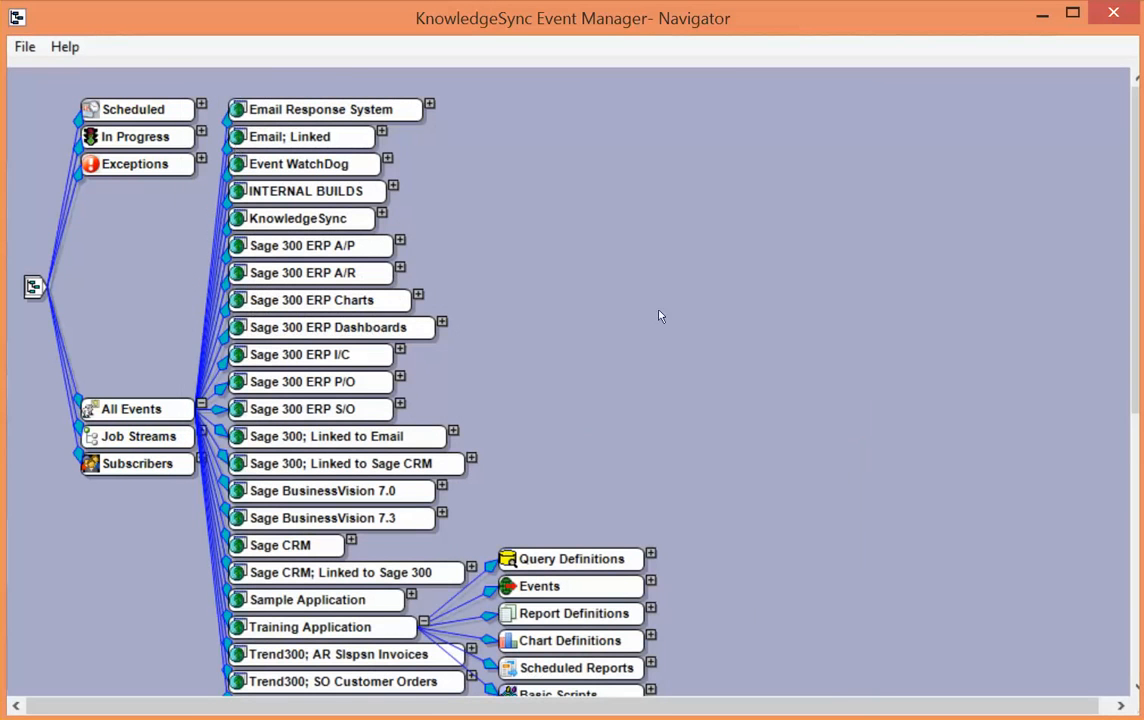
# Create a new Training Application event with the description "Orders: Excessive Freight Over $150.00"
pyautogui.rightClick(600, 591)
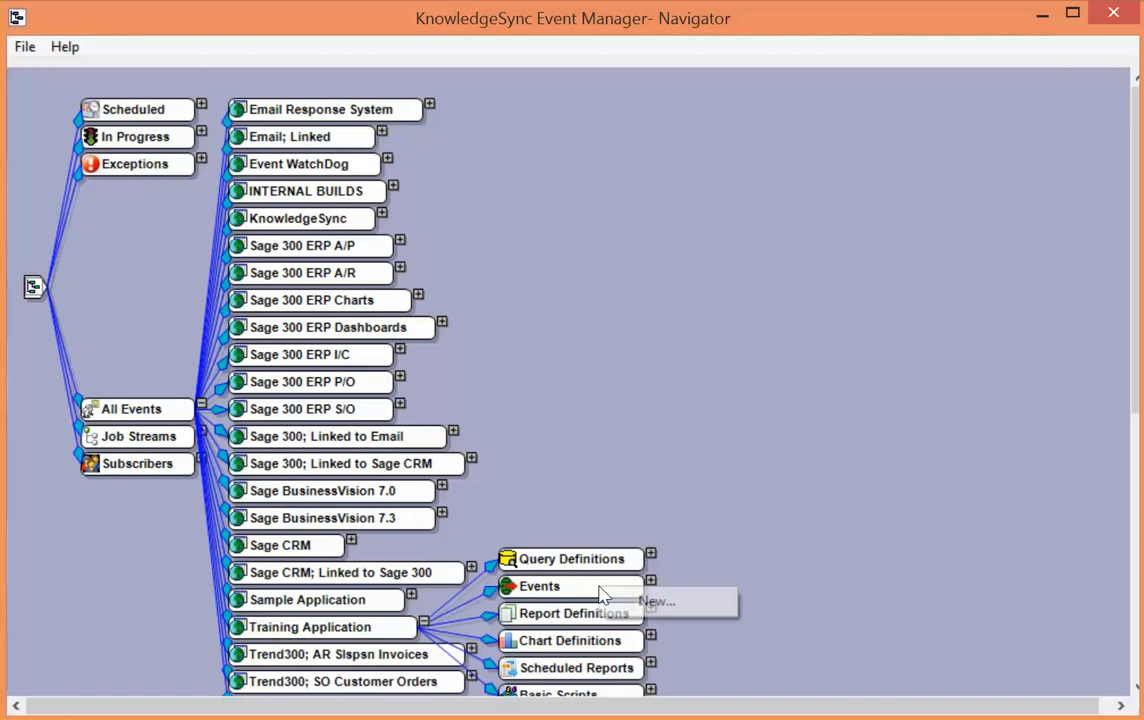
pyautogui.click(657, 602)
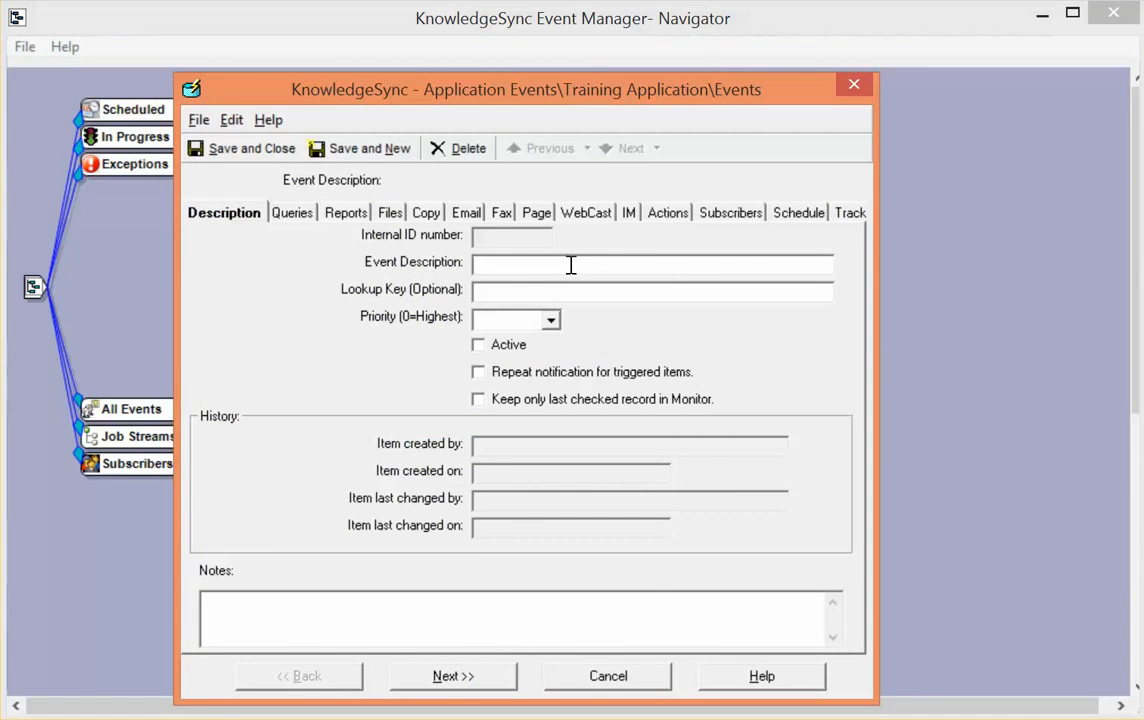
pyautogui.write('Orders: Excessive Freight O')
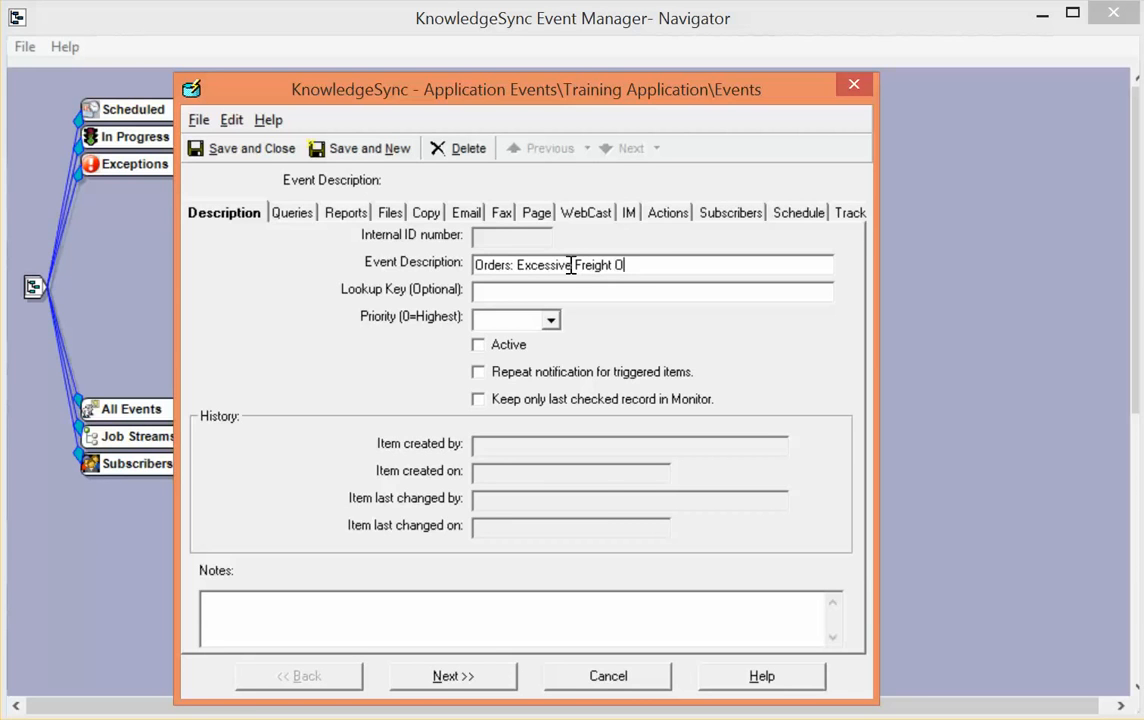
pyautogui.write('ver $150.00')
pyautogui.press('Tab')
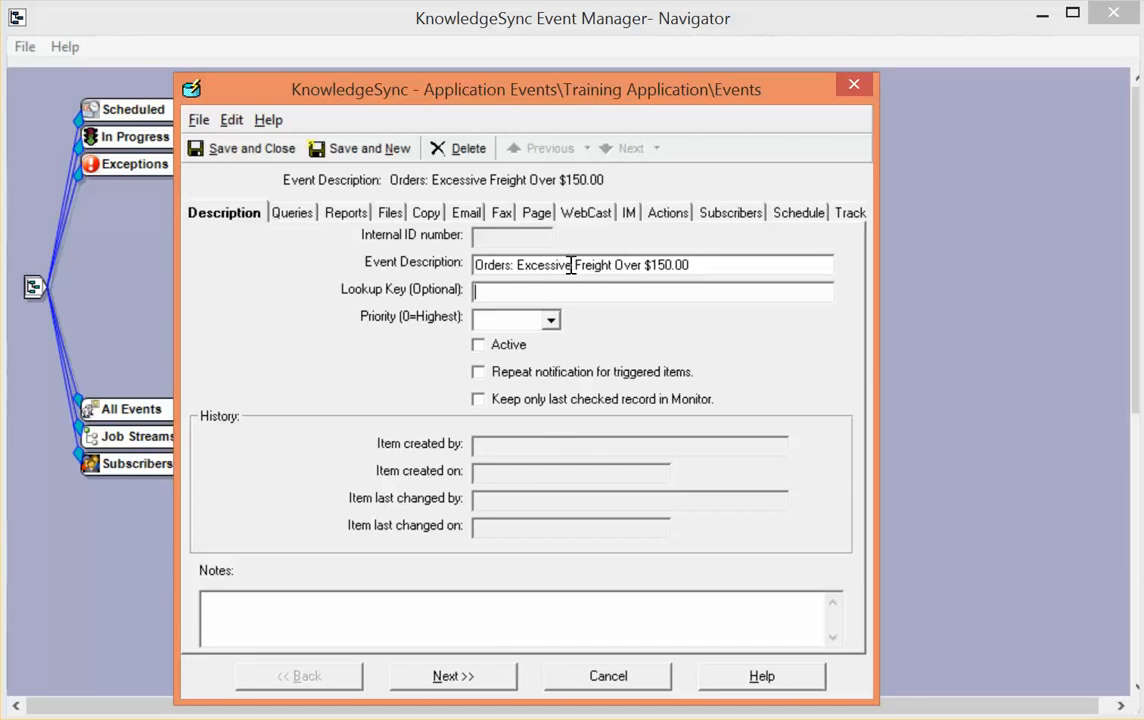
# Set the event's priority to 4, make it active, and keep only the last checked record in Monitor
pyautogui.click(550, 320)
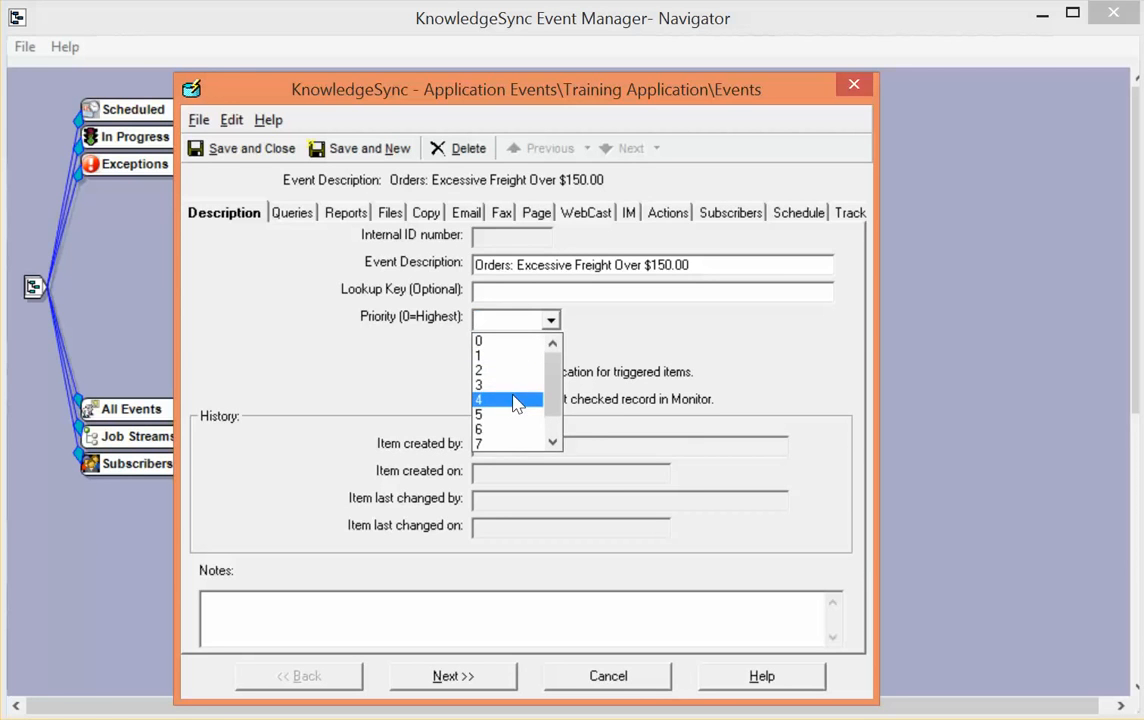
pyautogui.click(515, 402)
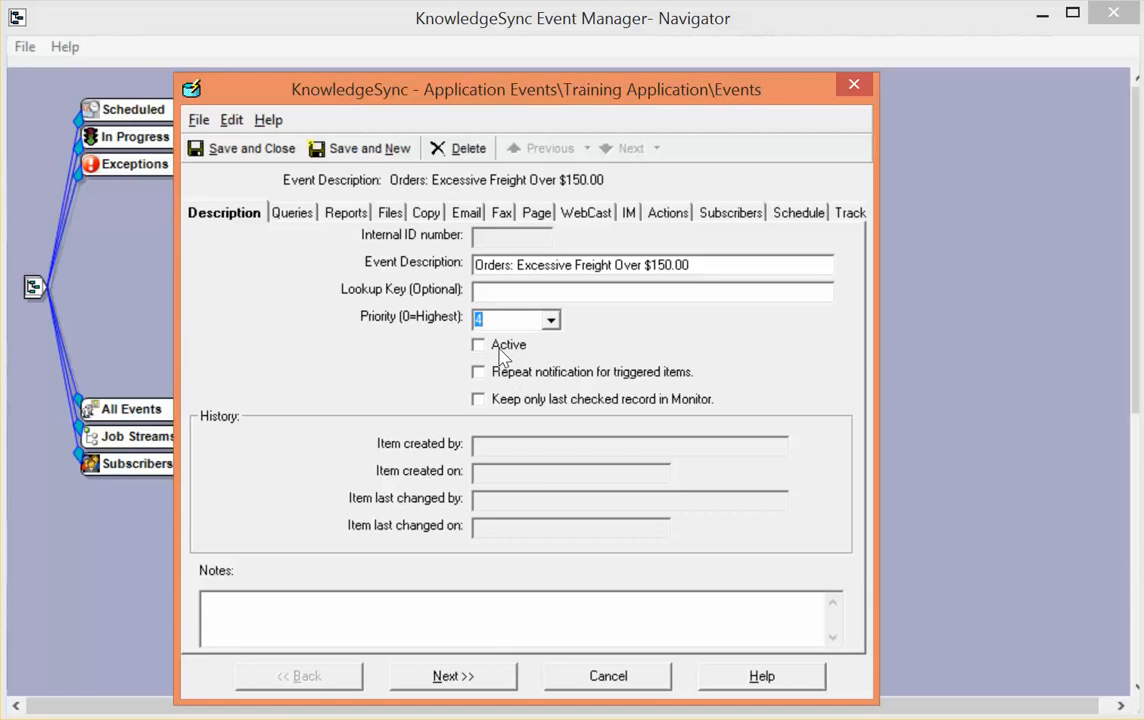
pyautogui.click(502, 347)
pyautogui.click(484, 399)
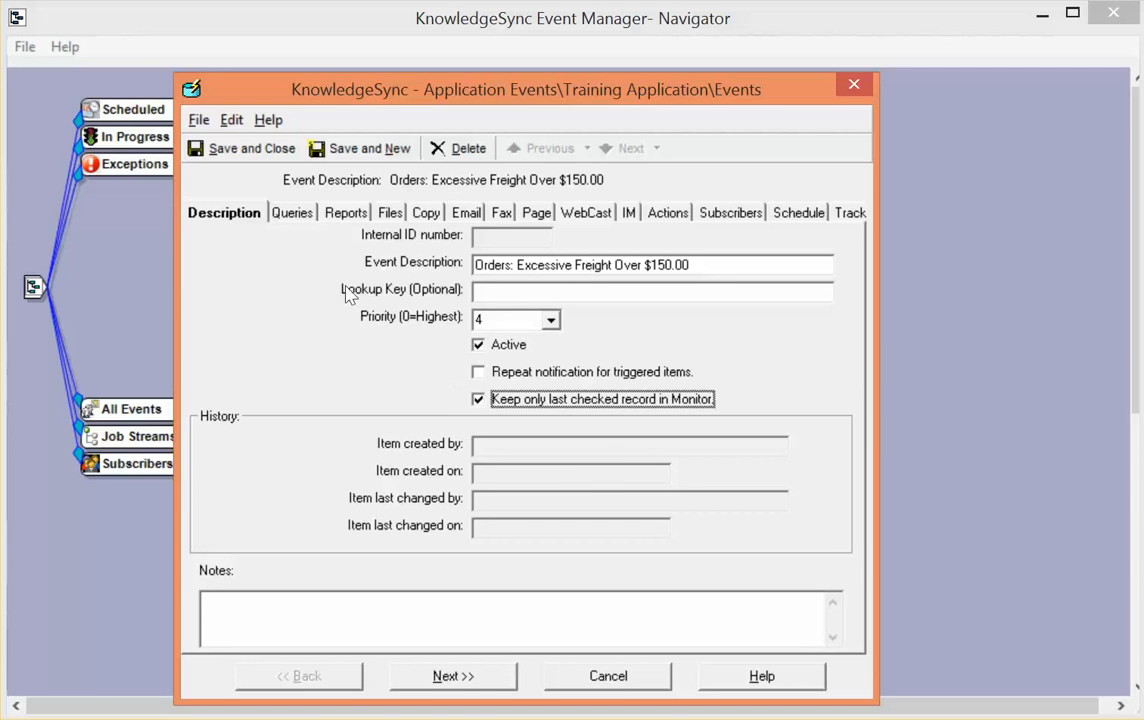
# Add the "Orders: Excessive Freight" query to the event and answer its freight value trigger parameter with 150
pyautogui.click(505, 678)
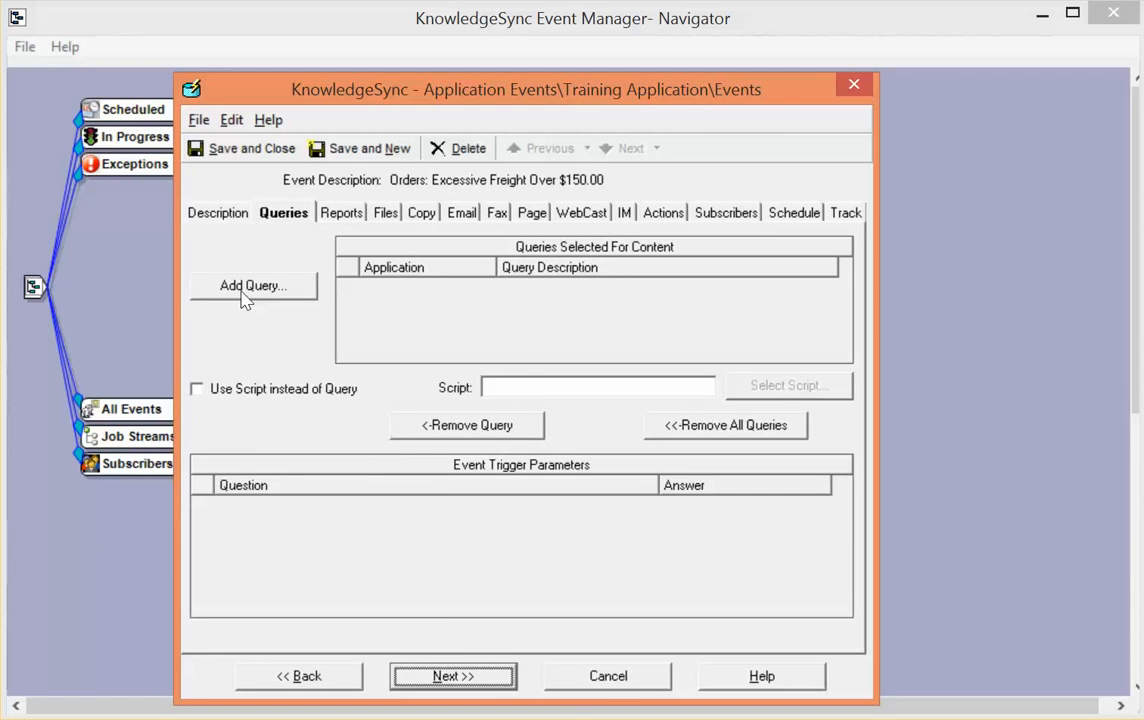
pyautogui.click(243, 292)
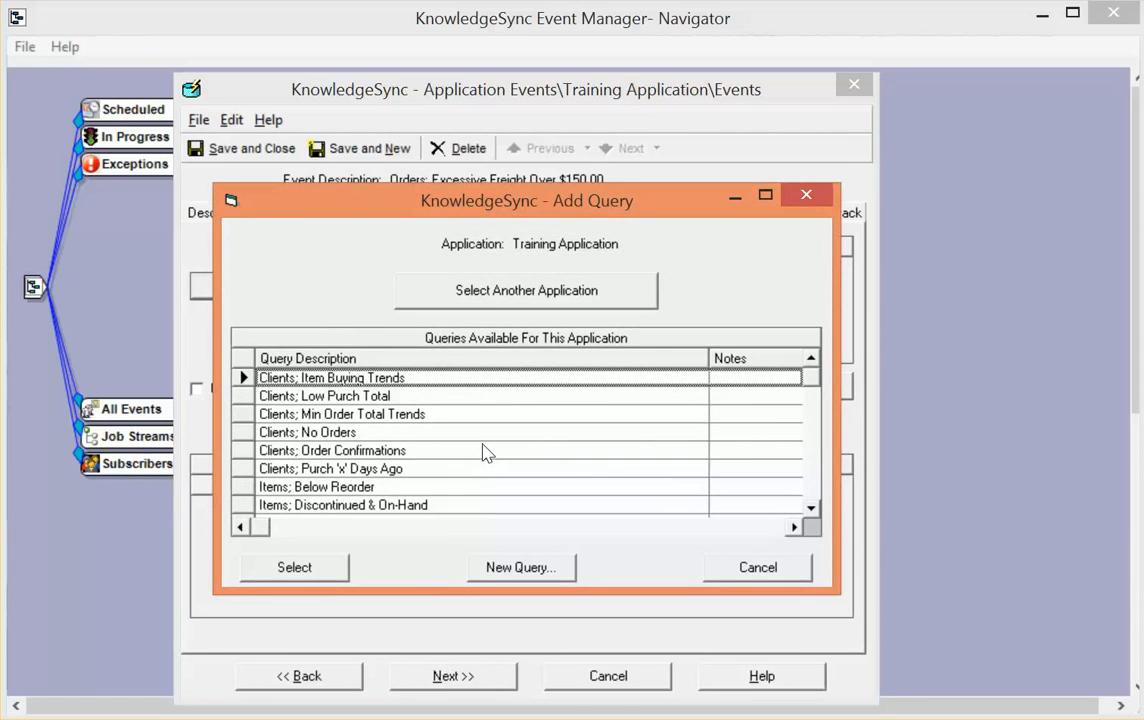
pyautogui.click(486, 452)
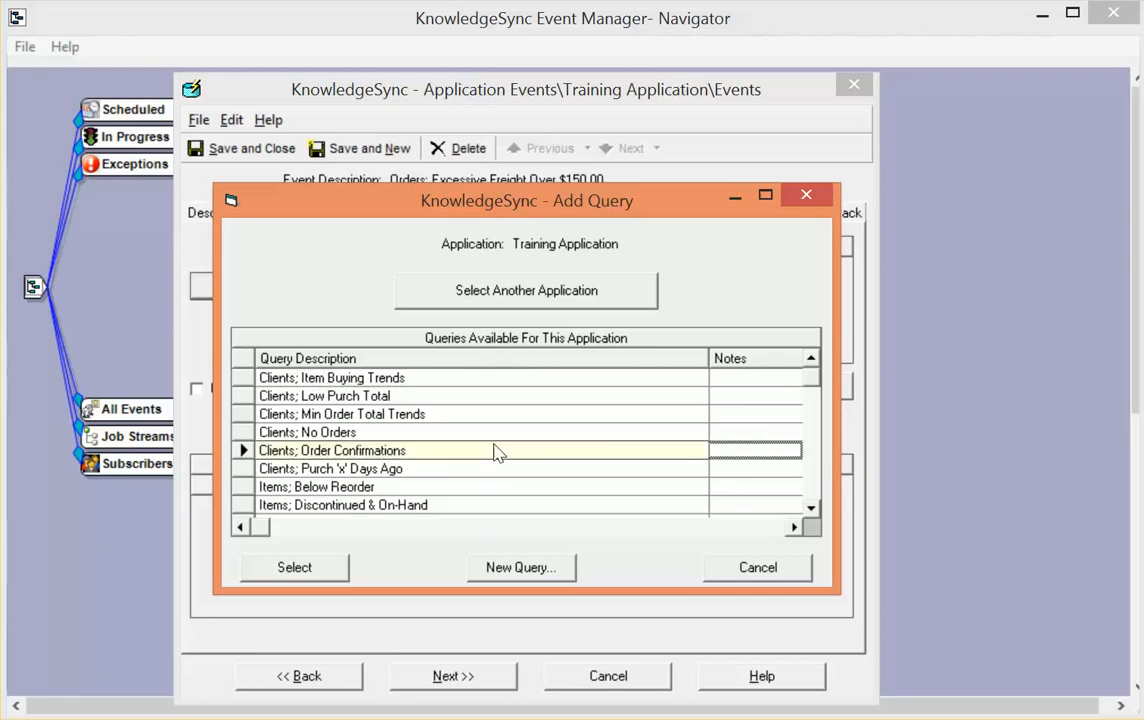
pyautogui.scroll(-3, 498, 452)
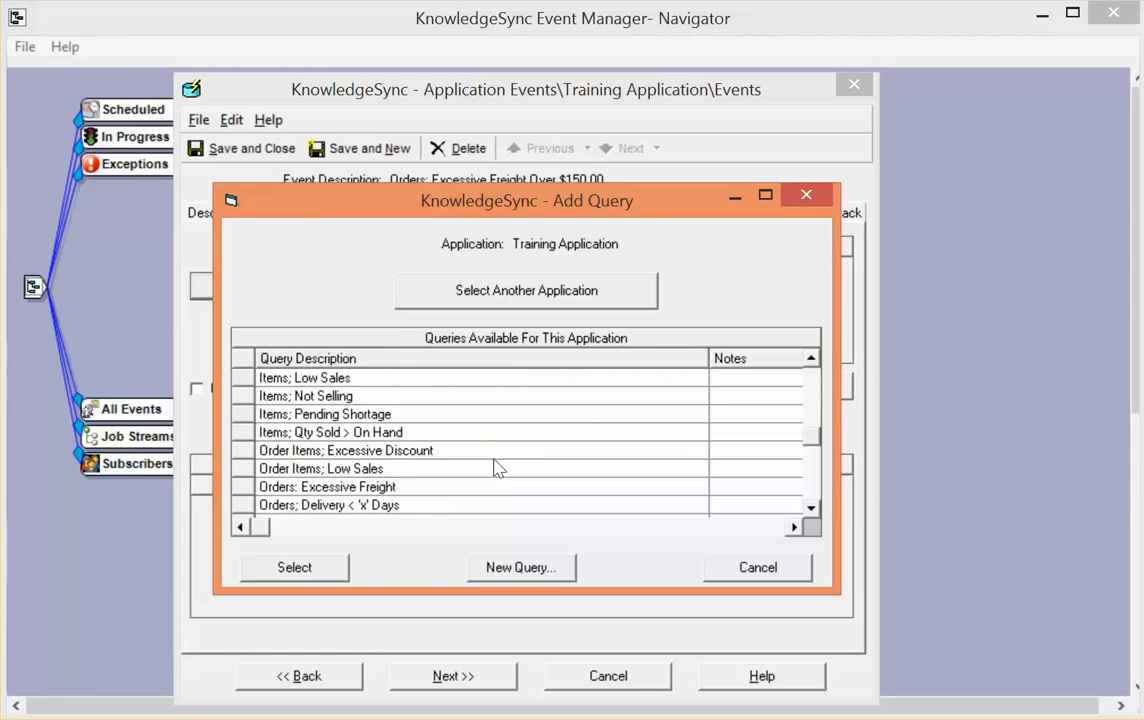
pyautogui.click(382, 487)
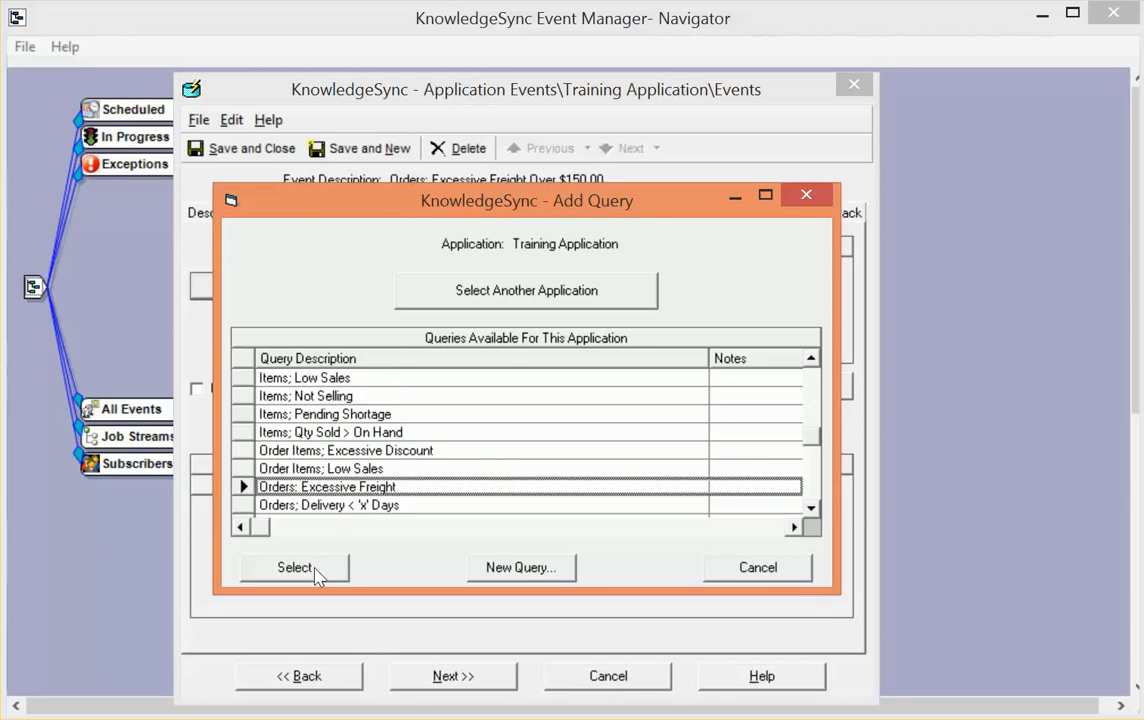
pyautogui.click(318, 571)
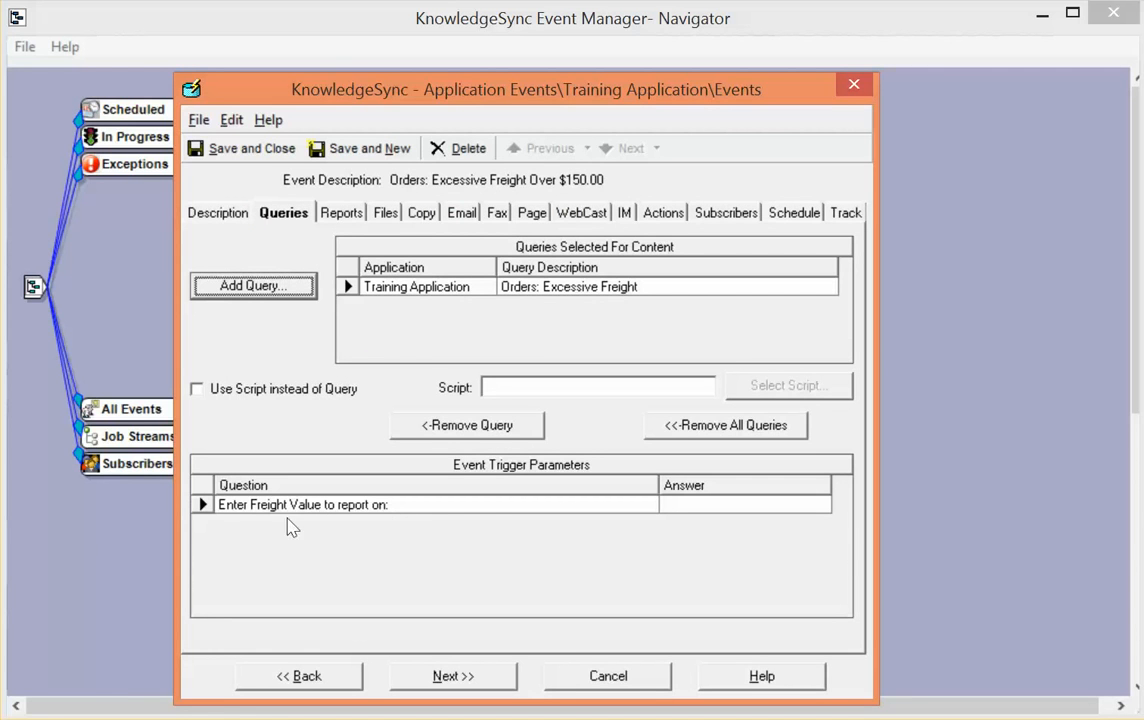
pyautogui.click(685, 504)
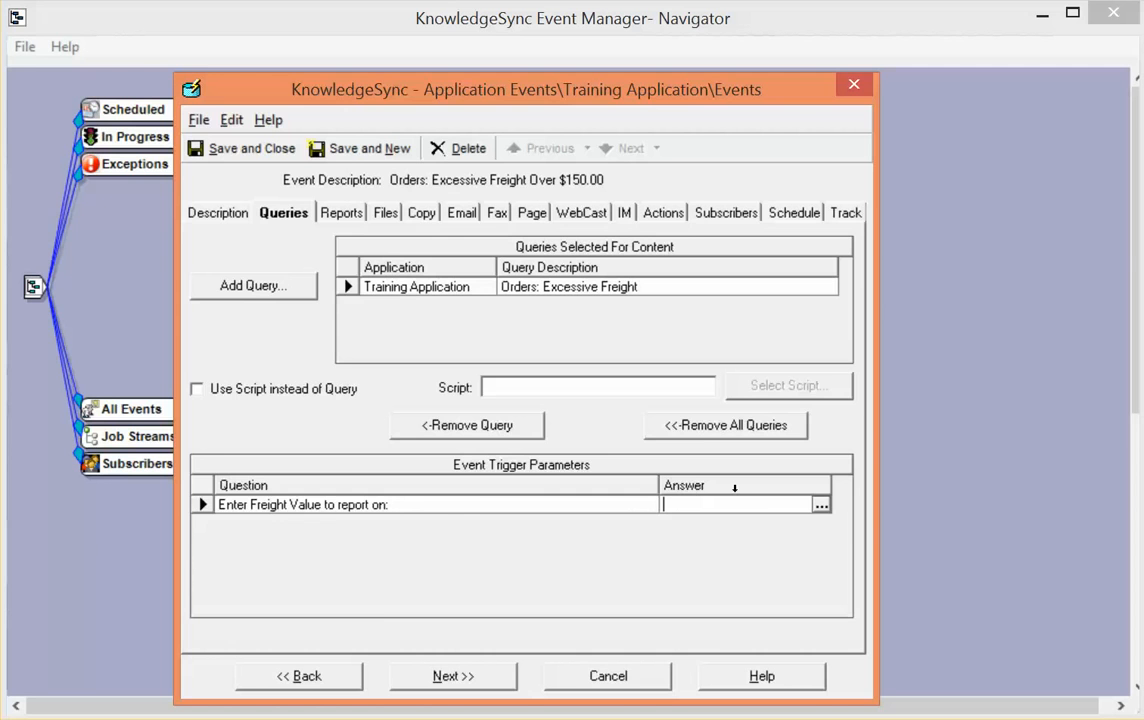
pyautogui.write('150')
# Set the event's email message subject to "Orders with Freight Greater Than $150.00"
pyautogui.click(461, 218)
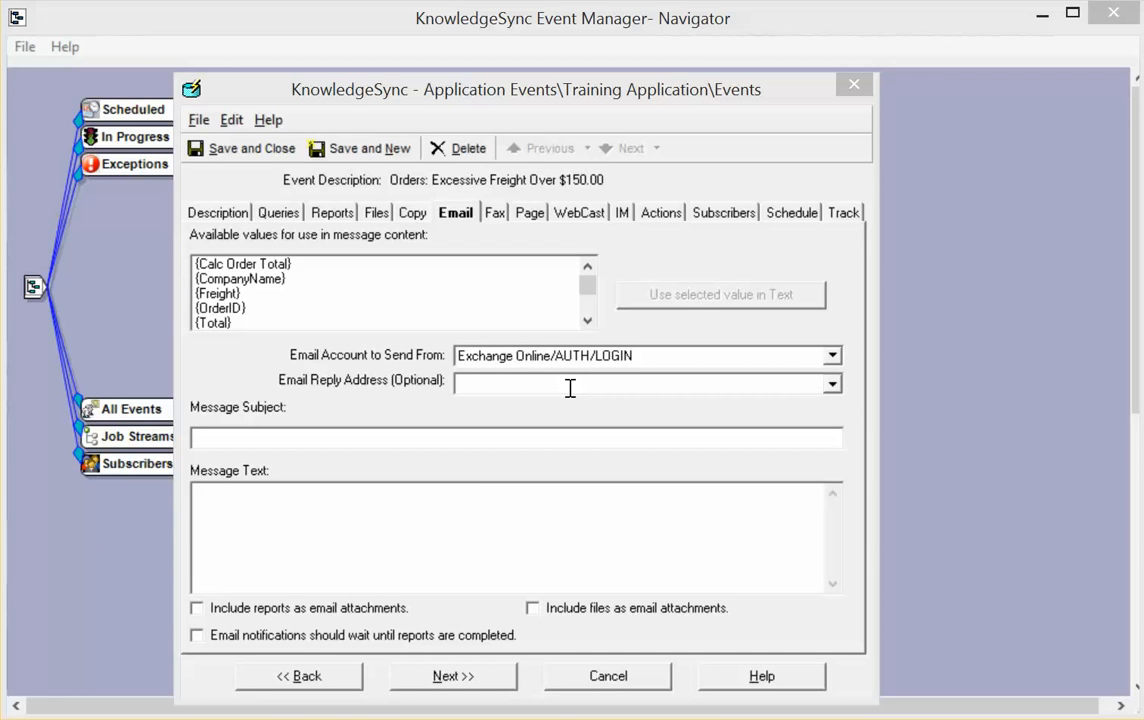
pyautogui.click(470, 438)
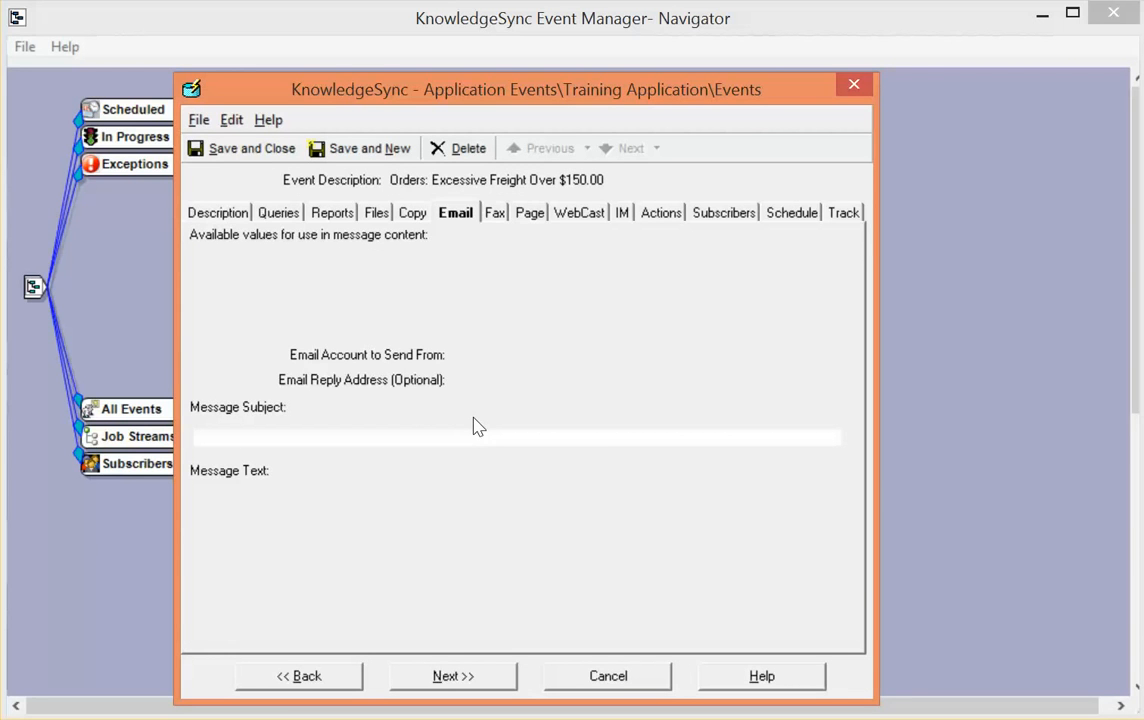
pyautogui.write('Orders with Freight')
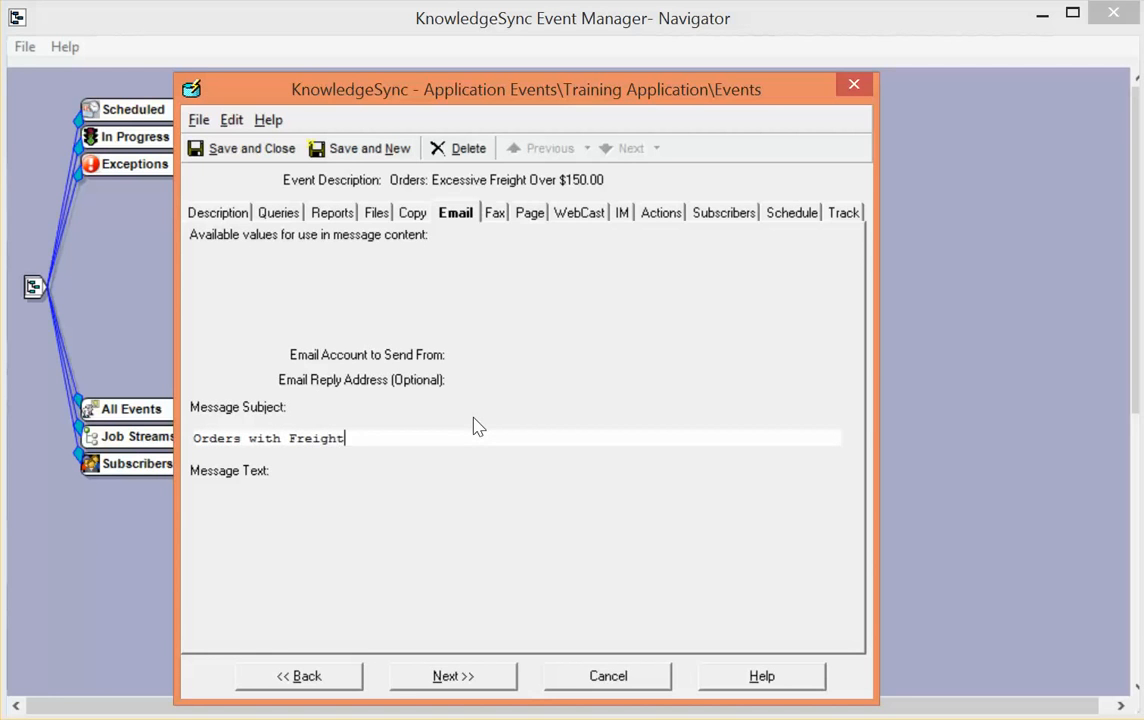
pyautogui.write(' Greater Than $150.00')
pyautogui.press('Tab')
# Begin the email message text with the line "The following orders have a freight value greater than $150.00:"
pyautogui.write('The follow')
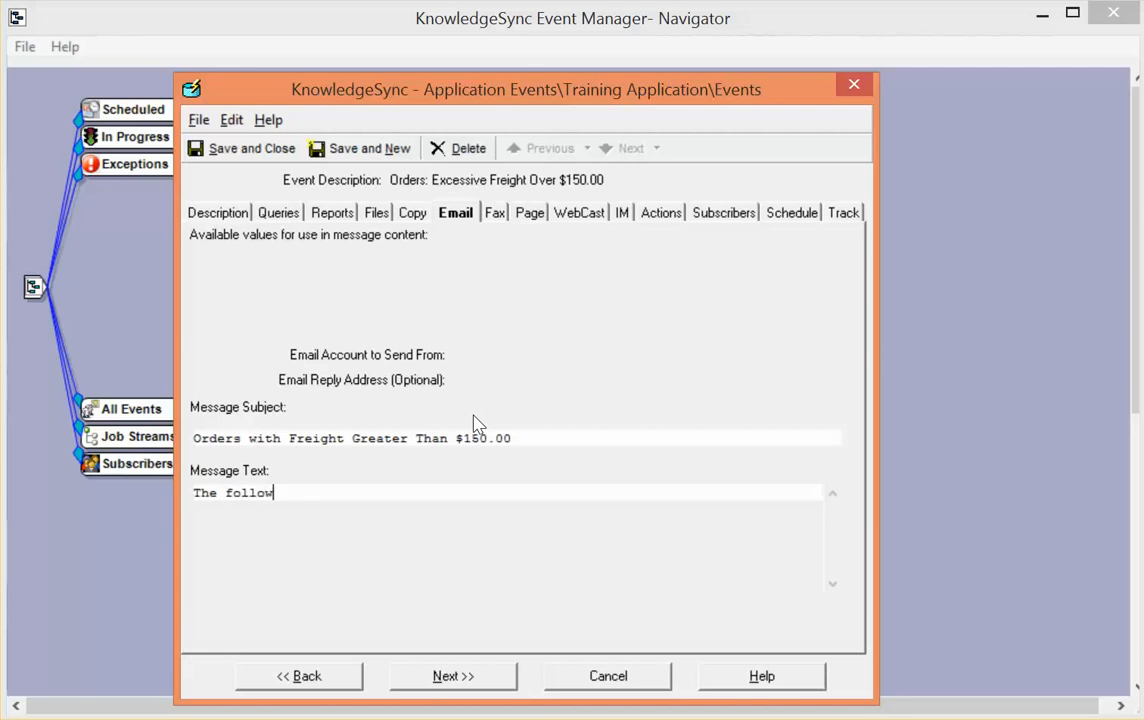
pyautogui.write('ing orders have ')
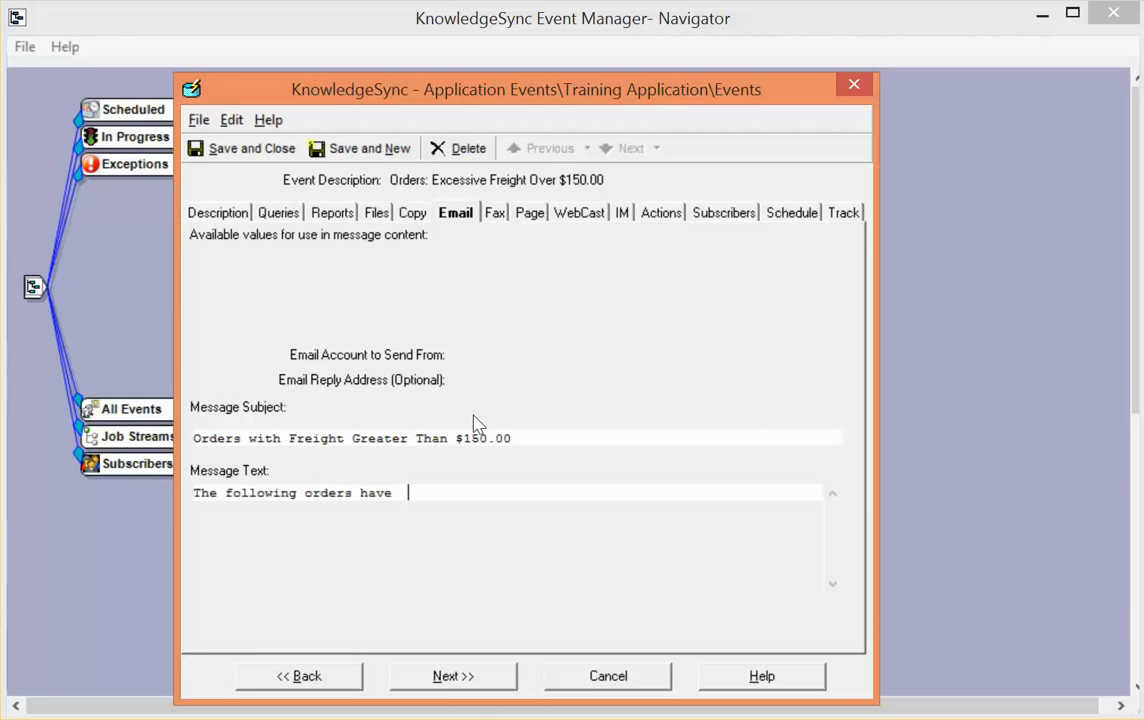
pyautogui.write('a freight value')
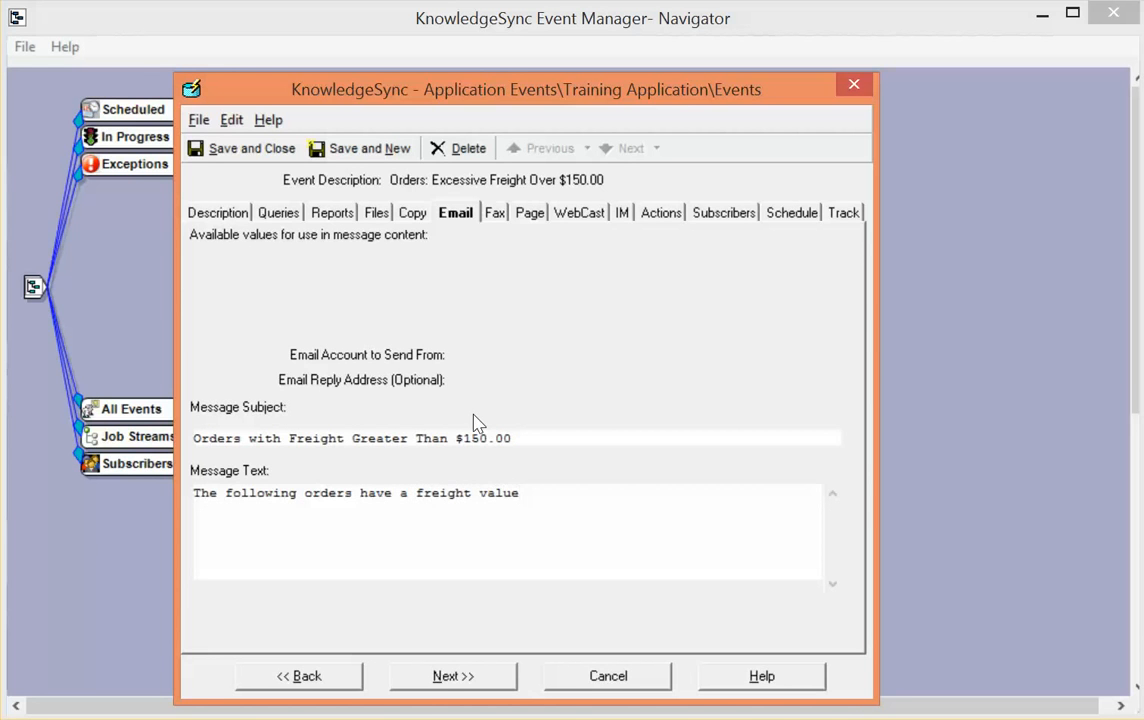
pyautogui.write(' greater than')
pyautogui.click(475, 402)
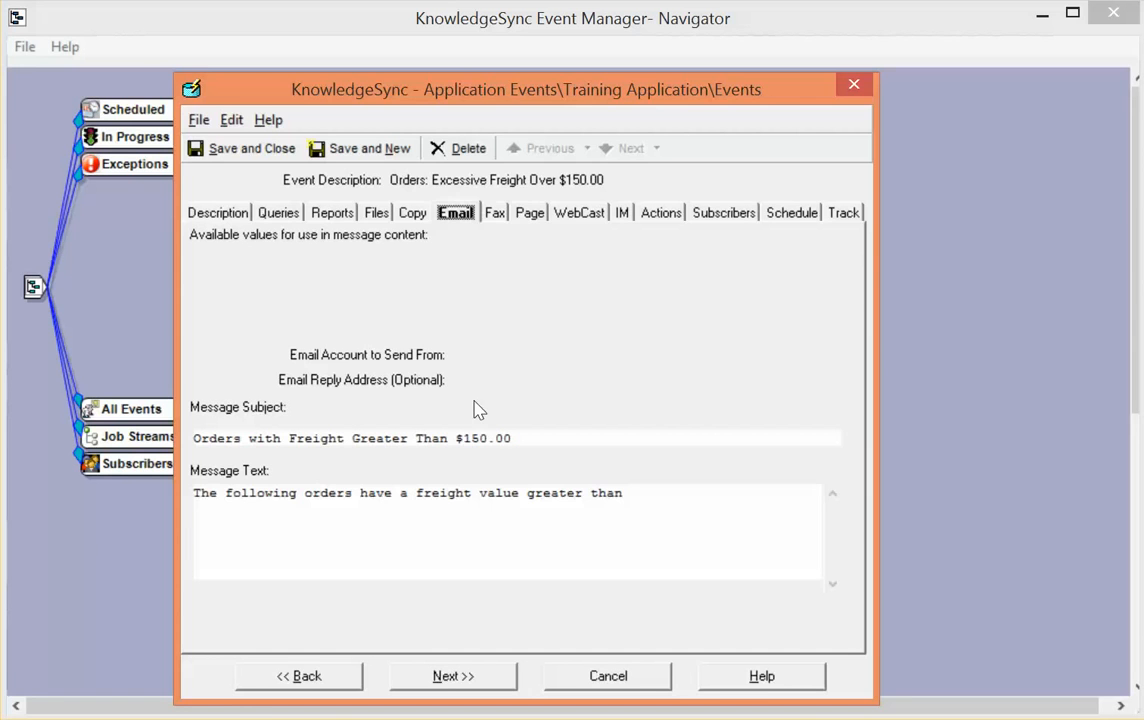
pyautogui.click(641, 492)
pyautogui.write('1')
pyautogui.write('50')
pyautogui.write('00')
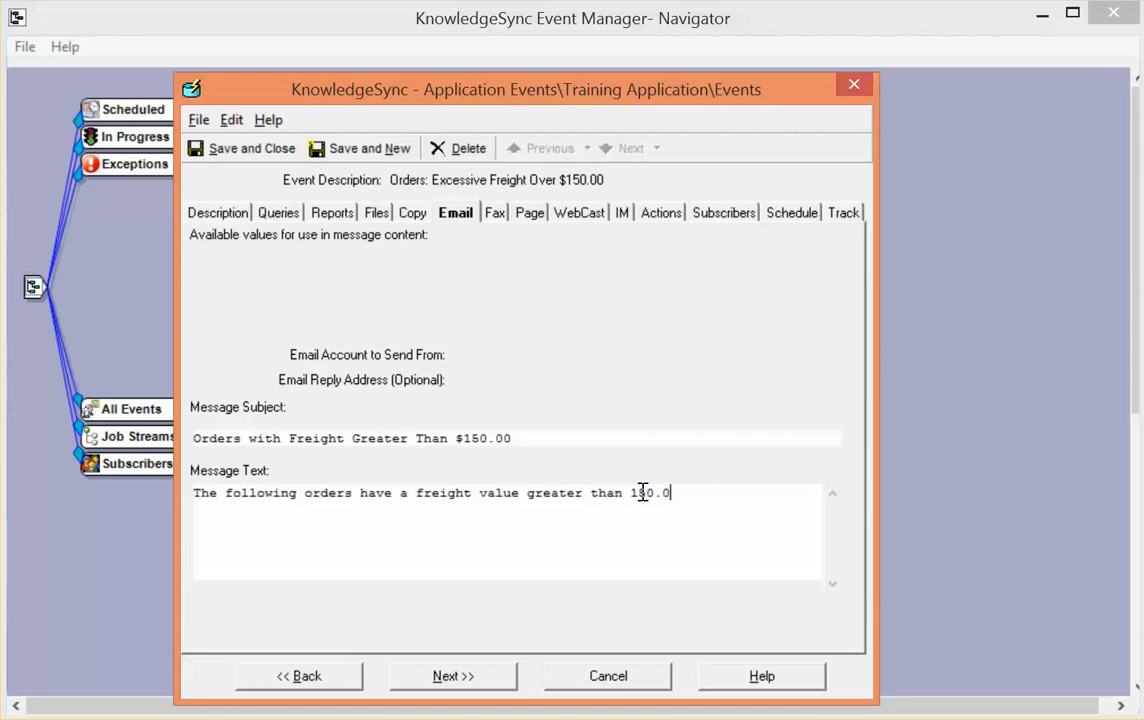
pyautogui.press('Left')
pyautogui.press('Left')
pyautogui.press('Left')
pyautogui.press('Left')
pyautogui.press('Left')
pyautogui.press('Left')
pyautogui.write('$')
pyautogui.press('End')
pyautogui.write(':')
# Below a blank line, add the message labels "Customer:", "Order No.:", "Freight Amt:", "Order Amt:" and "Order Total Amt:" on separate lines
pyautogui.press('Return')
pyautogui.press('Return')
pyautogui.write('Customer:')
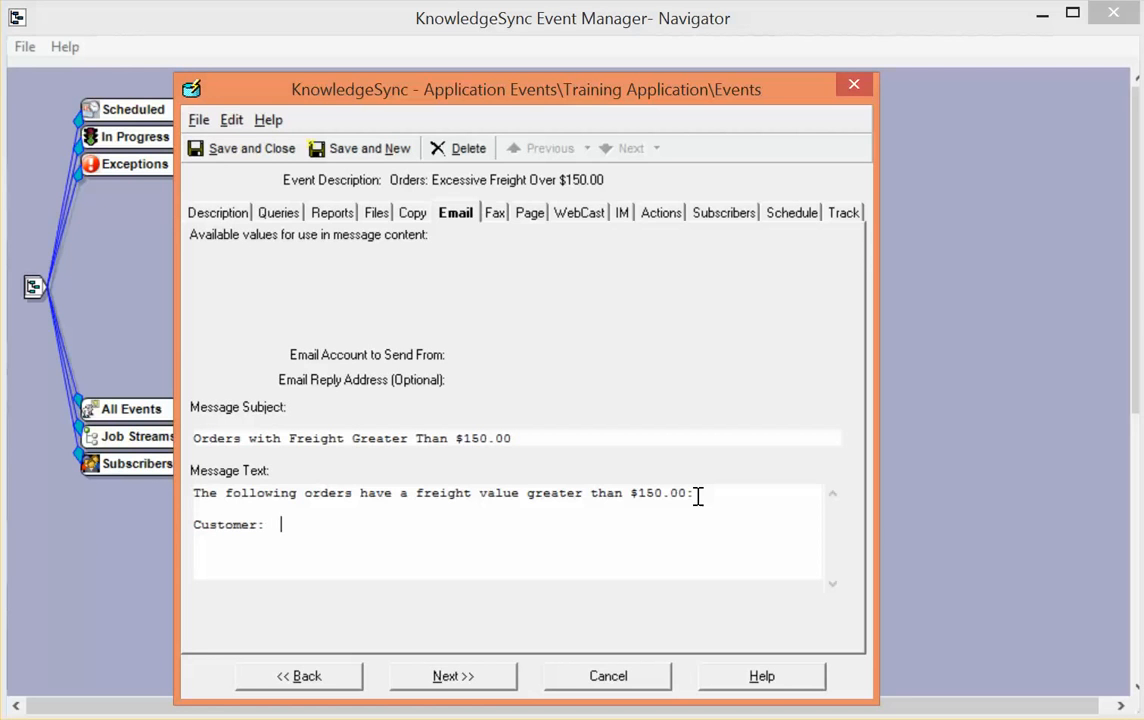
pyautogui.press('Return')
pyautogui.write('Order No')
pyautogui.write('.')
pyautogui.write(':  ')
pyautogui.write('Freight ')
pyautogui.write('Amt')
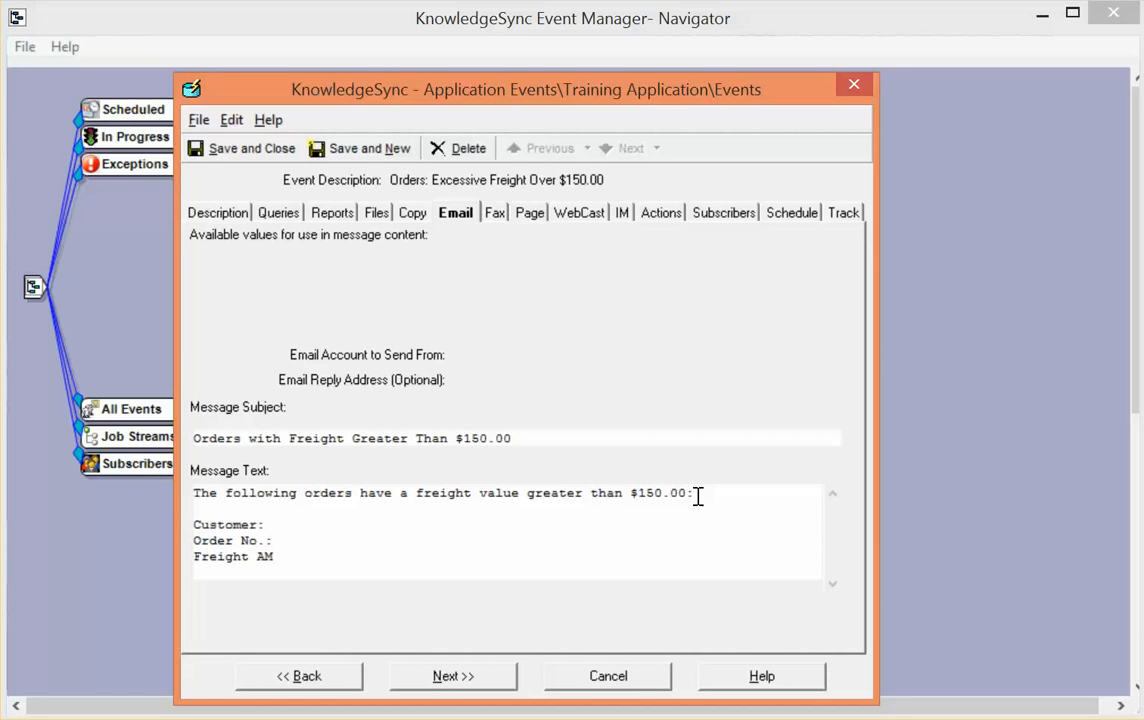
pyautogui.write(':')
pyautogui.press('Return')
pyautogui.write('Order Amt:')
pyautogui.press('Return')
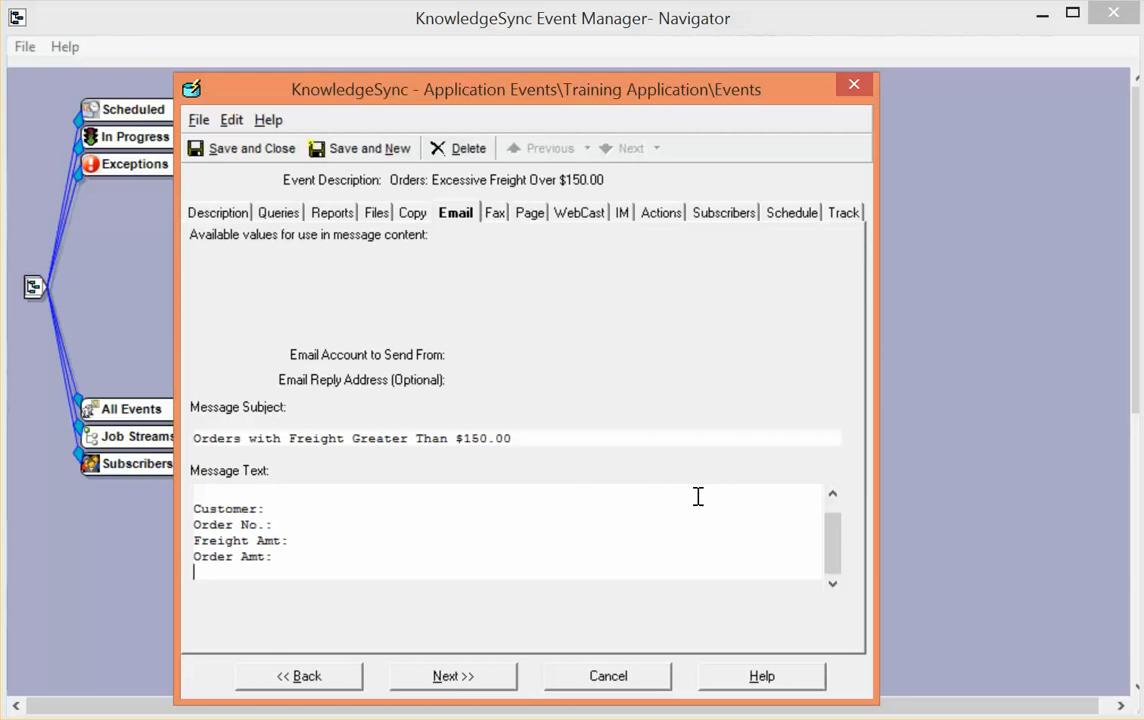
pyautogui.click(698, 497)
pyautogui.click(285, 567)
pyautogui.write('Order Total Am')
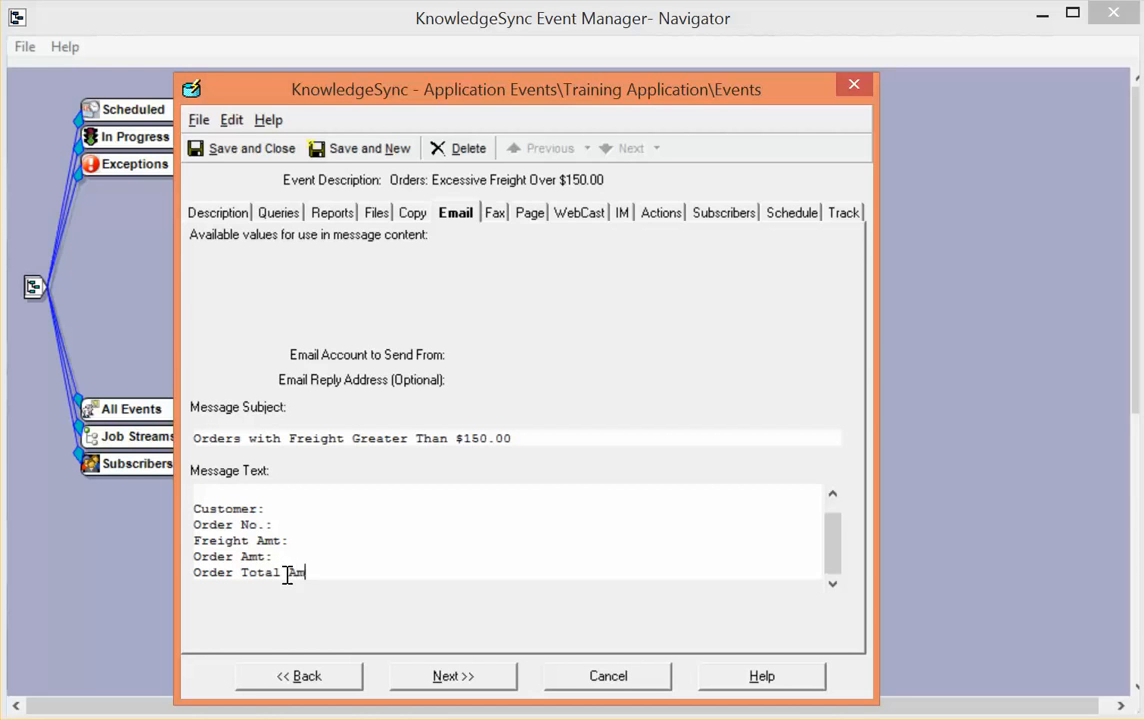
pyautogui.write('t:')
# Insert the {CompanyName}, {OrderID} and {Freight} values after the Customer, Order No. and Freight Amt labels in the message text
pyautogui.click(322, 511)
pyautogui.click(414, 214)
pyautogui.click(456, 214)
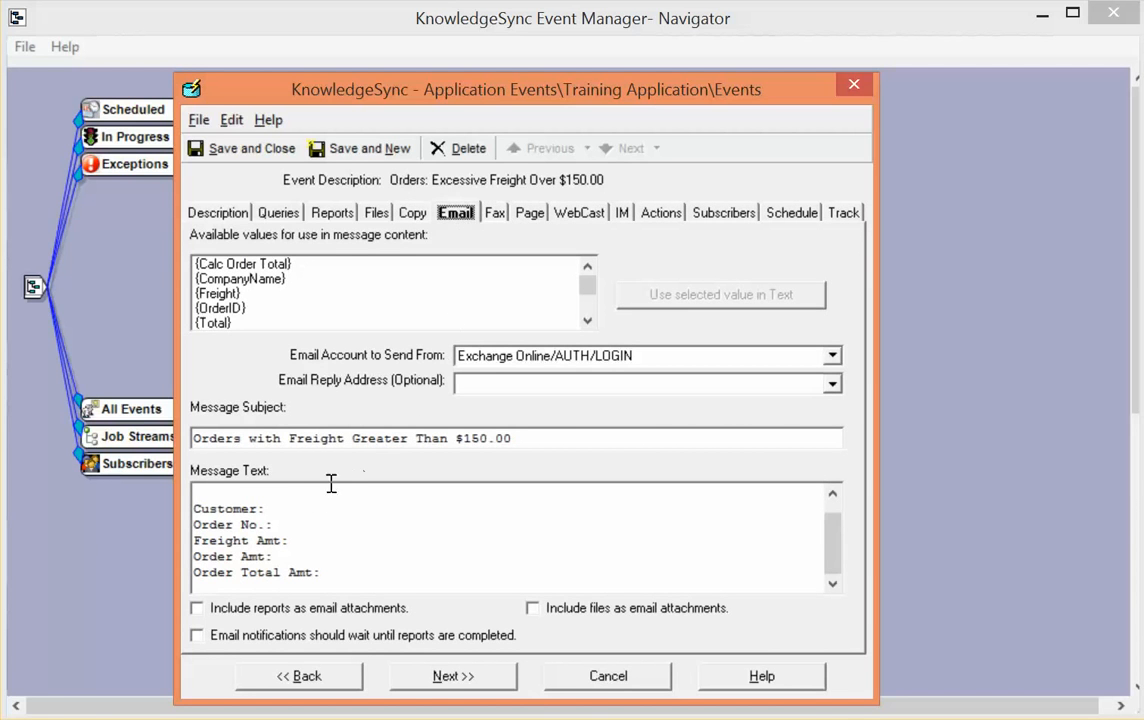
pyautogui.click(310, 516)
pyautogui.doubleClick(250, 280)
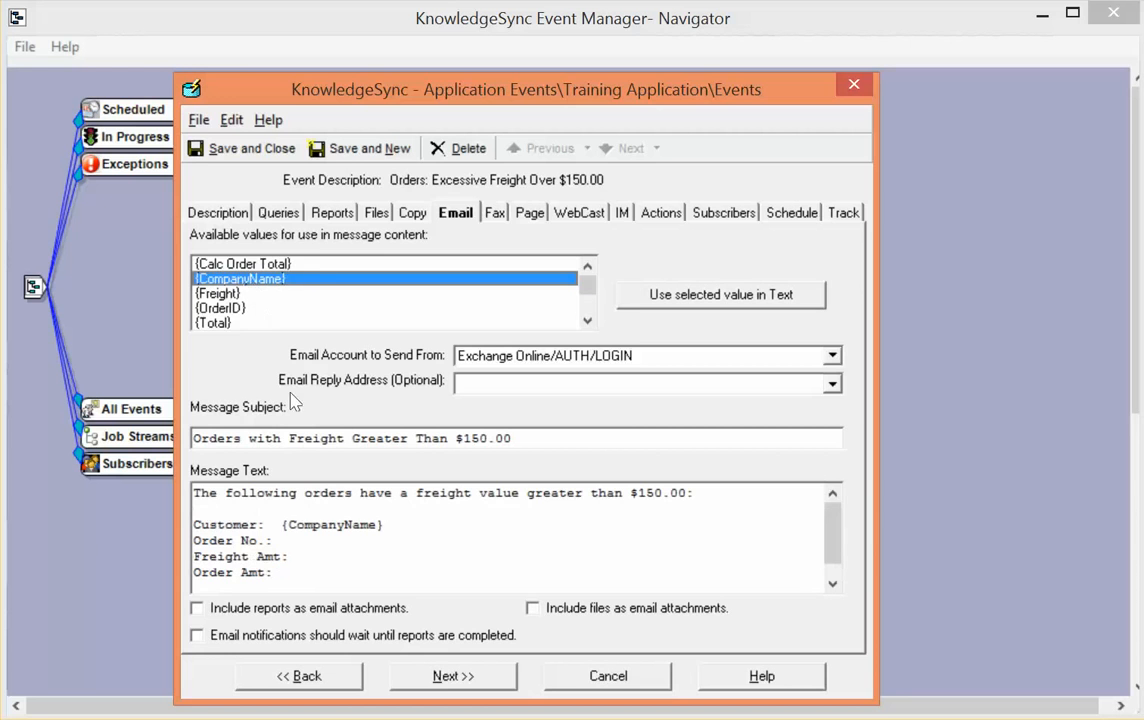
pyautogui.click(299, 545)
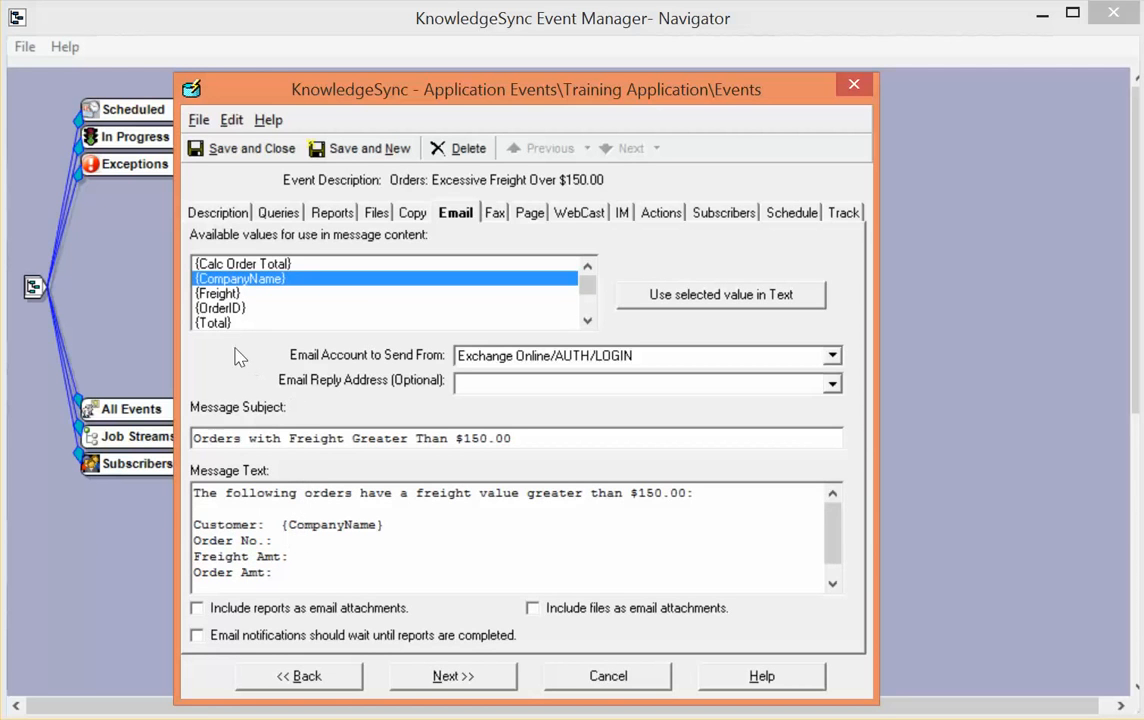
pyautogui.doubleClick(231, 310)
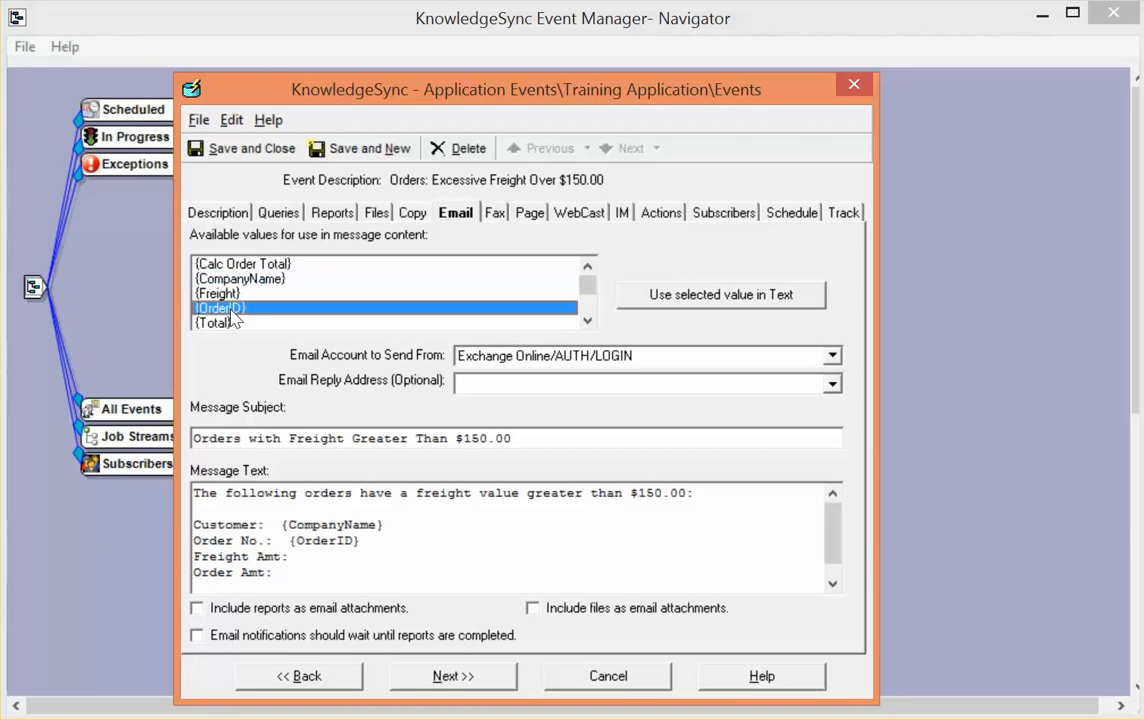
pyautogui.click(312, 557)
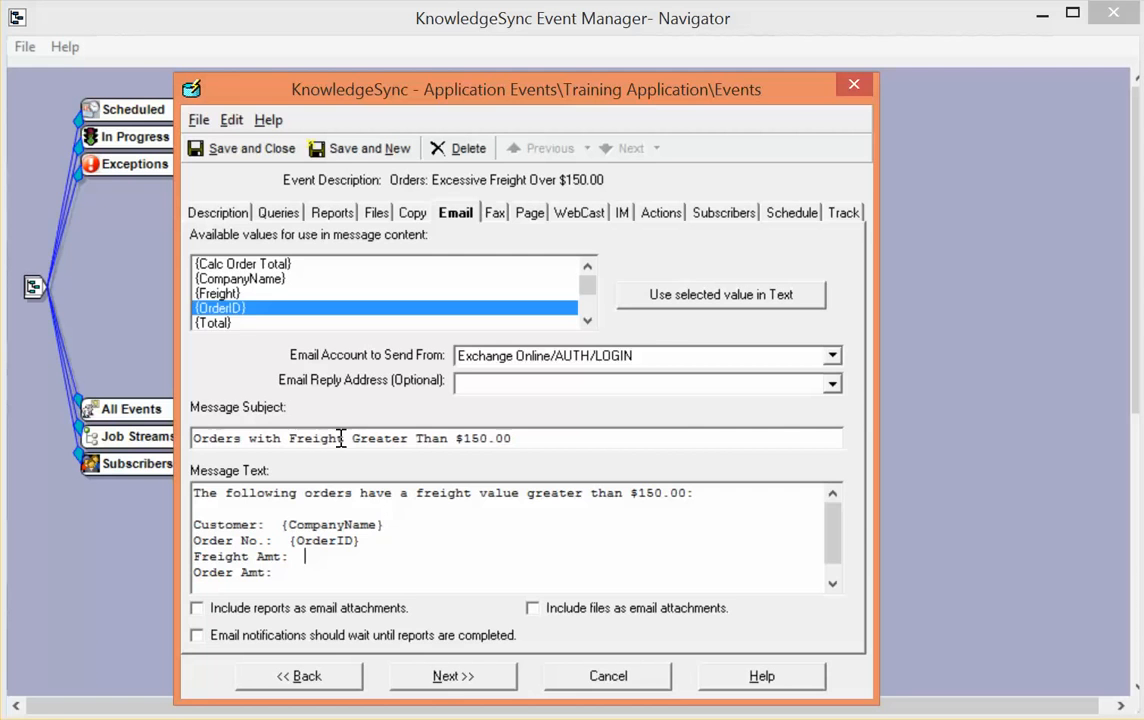
pyautogui.doubleClick(212, 292)
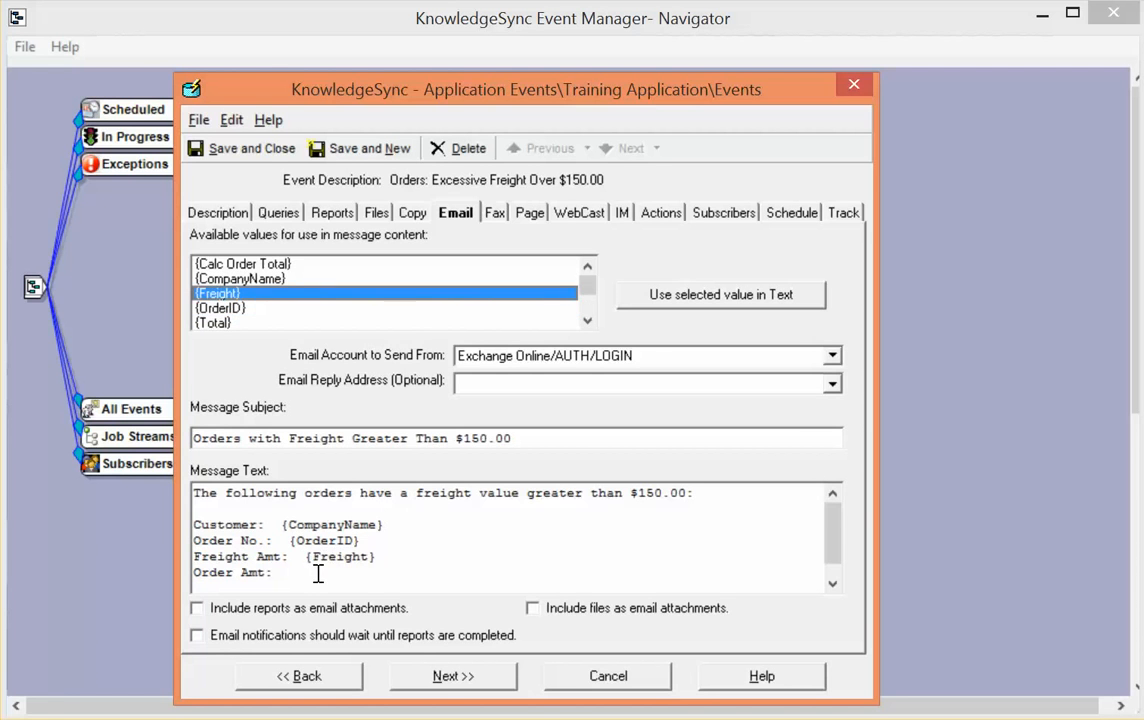
# Insert the {Total} value after the Order Amt label and {Calc Order Total} after the Order Total Amt label
pyautogui.doubleClick(215, 322)
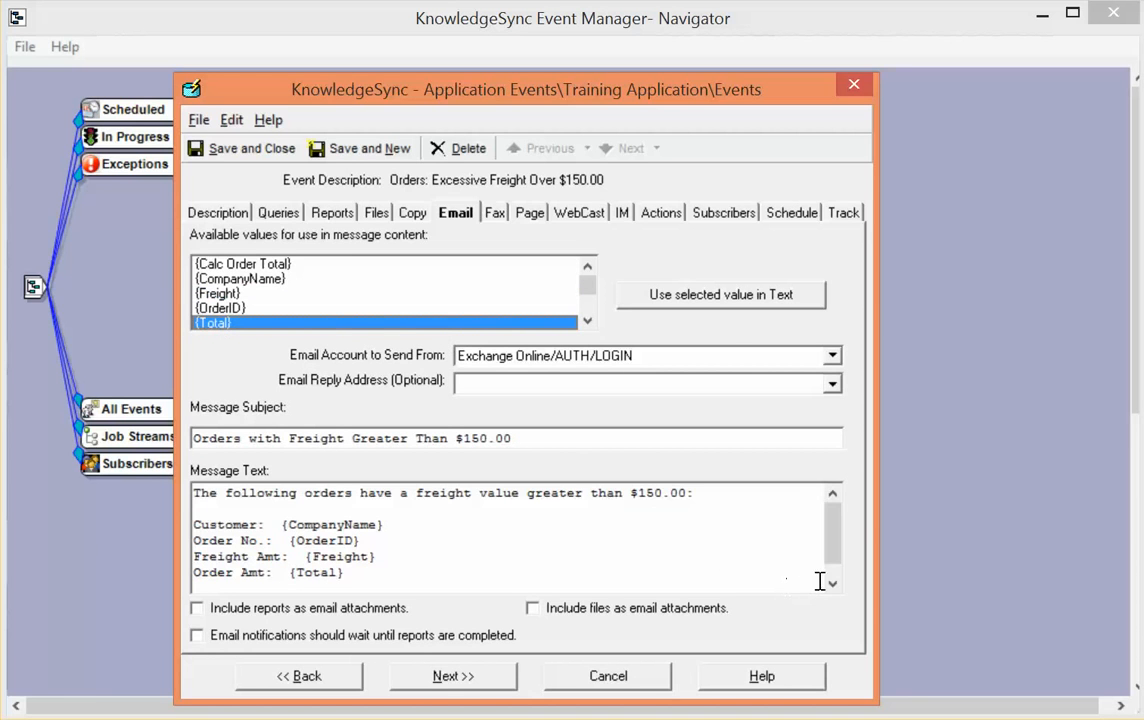
pyautogui.click(832, 584)
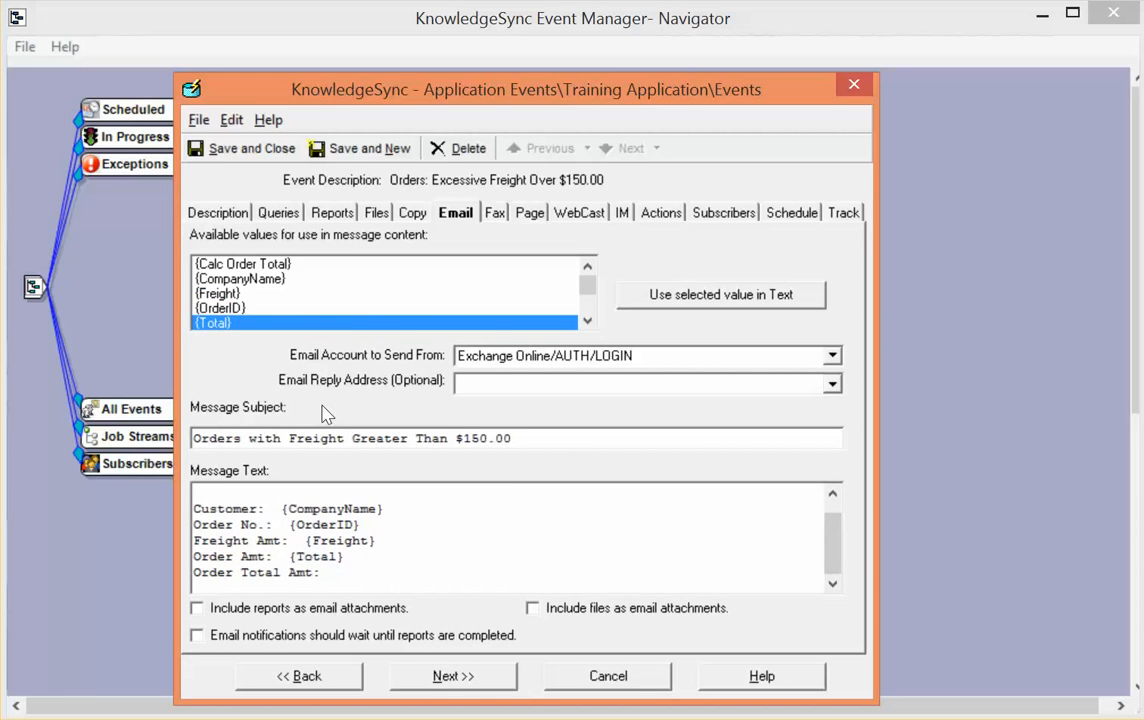
pyautogui.click(258, 265)
pyautogui.doubleClick(258, 265)
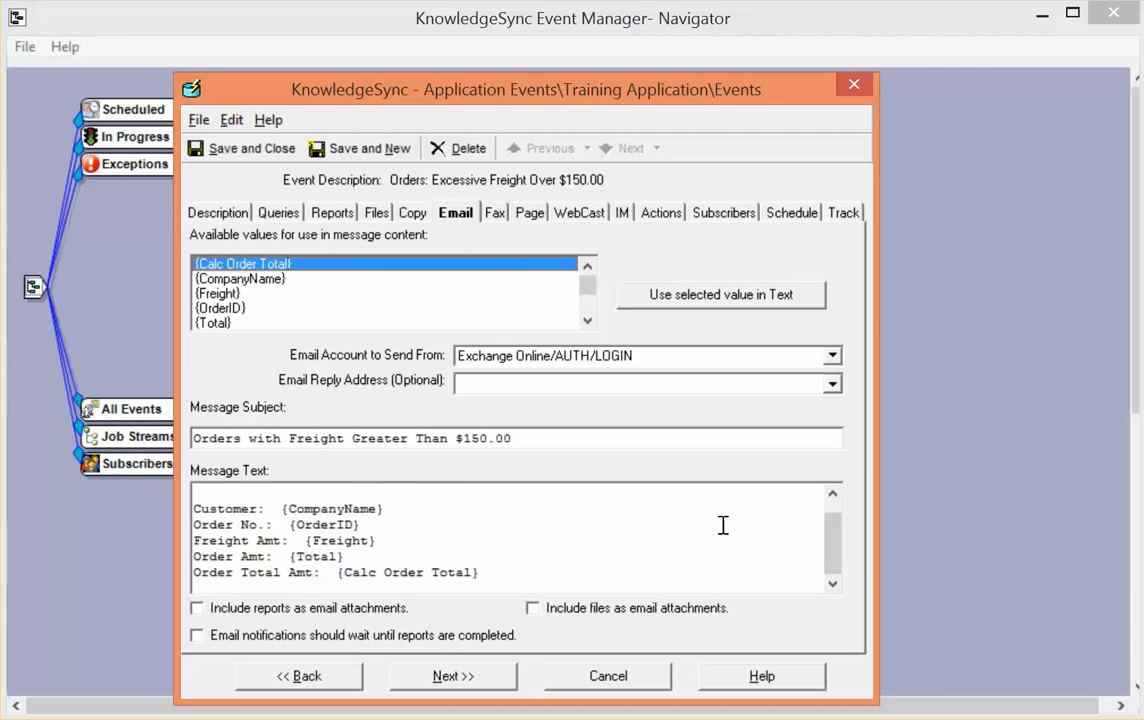
# Insert the {BEGIN*REPEAT} value on the blank line above the Customer line of the message text
pyautogui.moveTo(830, 553); pyautogui.dragTo(830, 531)
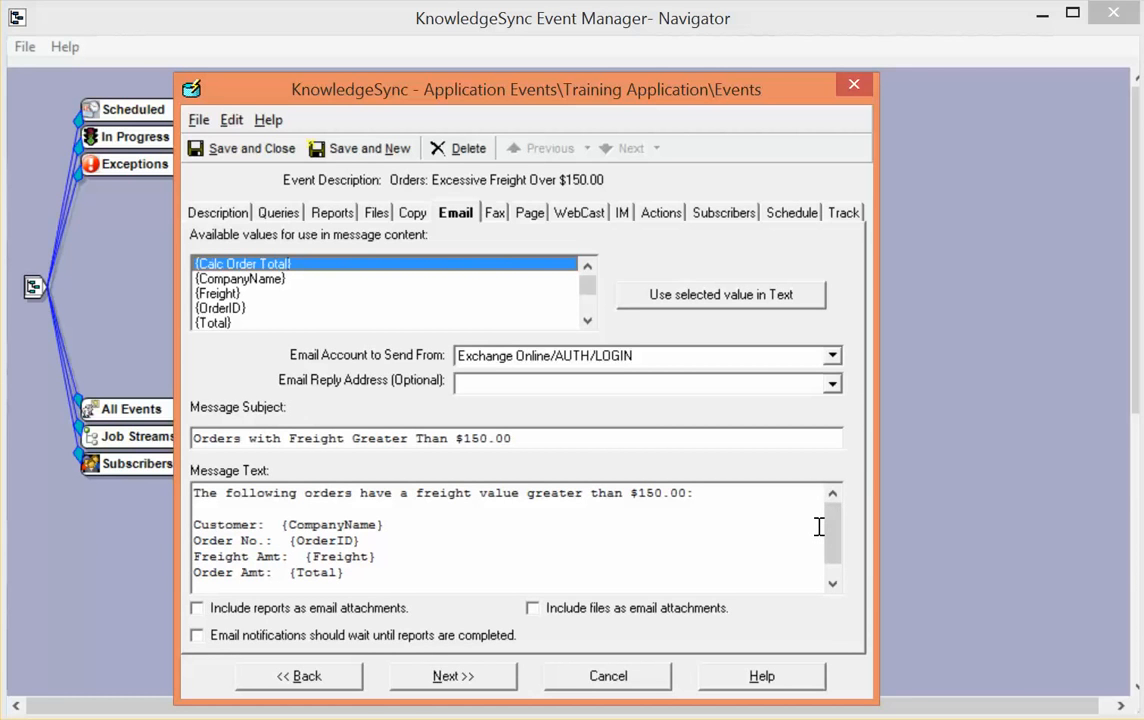
pyautogui.click(587, 320)
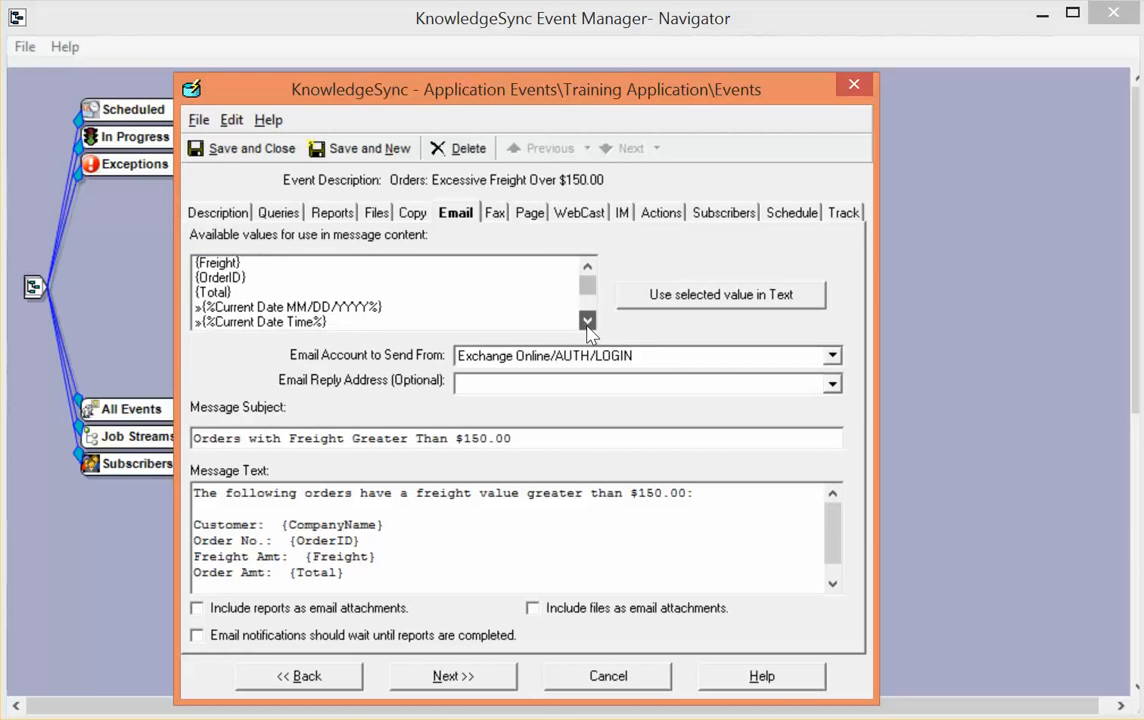
pyautogui.click(587, 324)
pyautogui.click(587, 324)
pyautogui.click(587, 324)
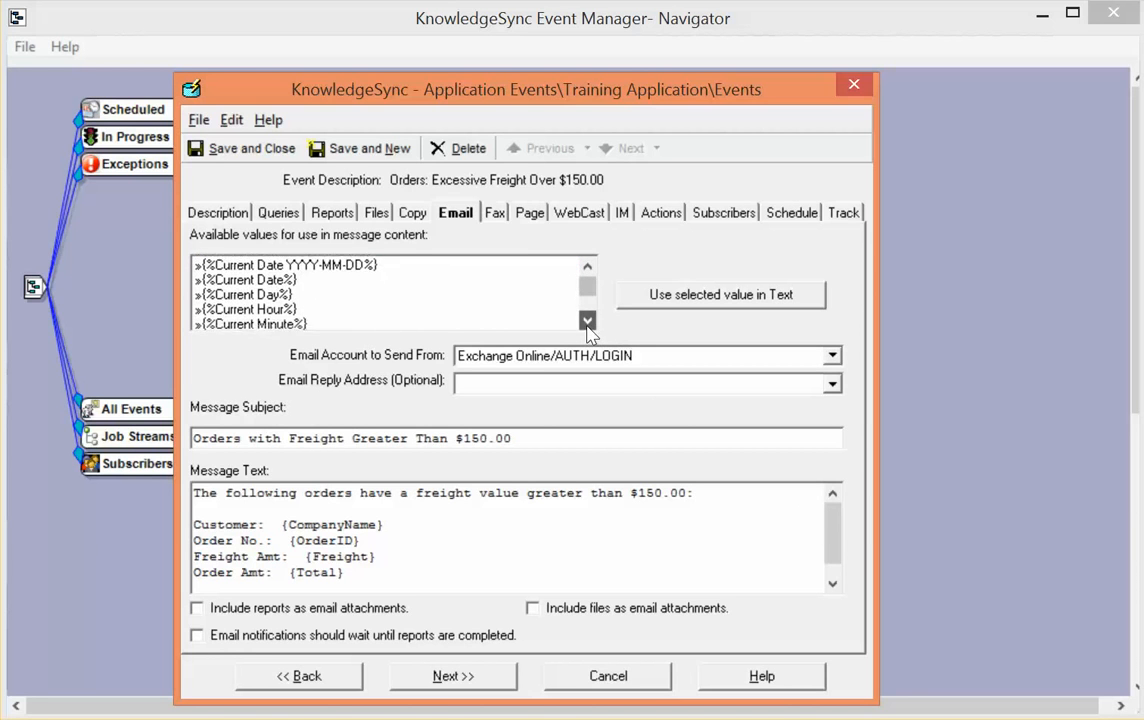
pyautogui.click(587, 324)
pyautogui.click(587, 324)
pyautogui.moveTo(590, 287); pyautogui.dragTo(590, 301)
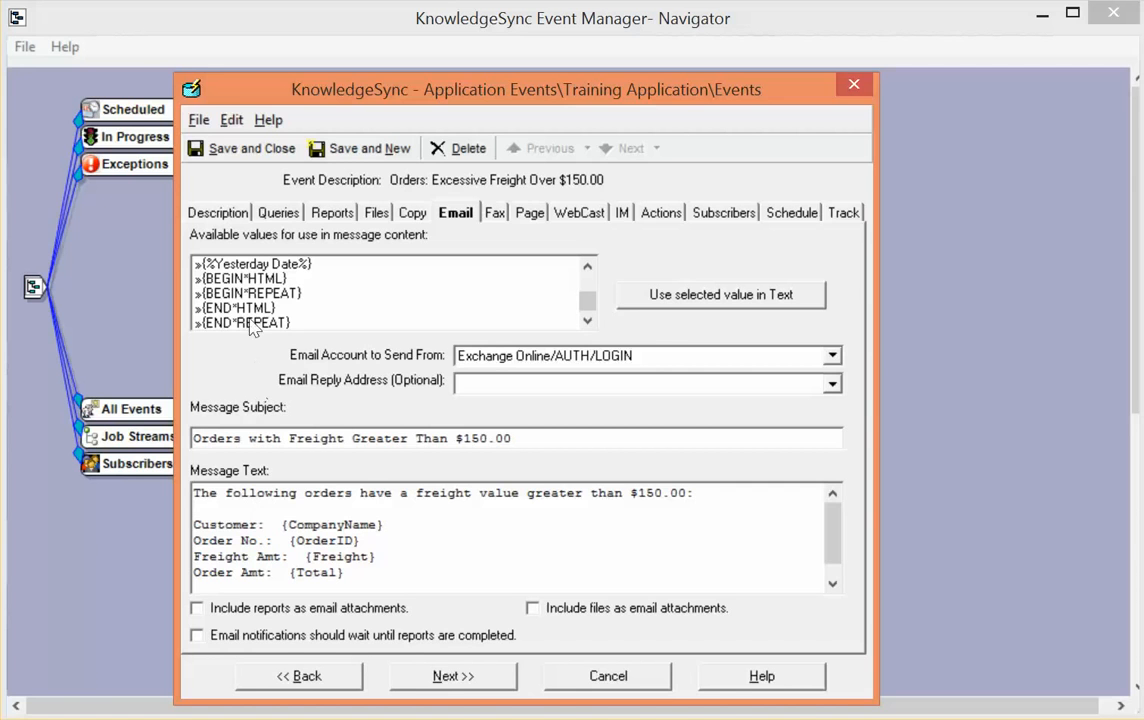
pyautogui.doubleClick(250, 293)
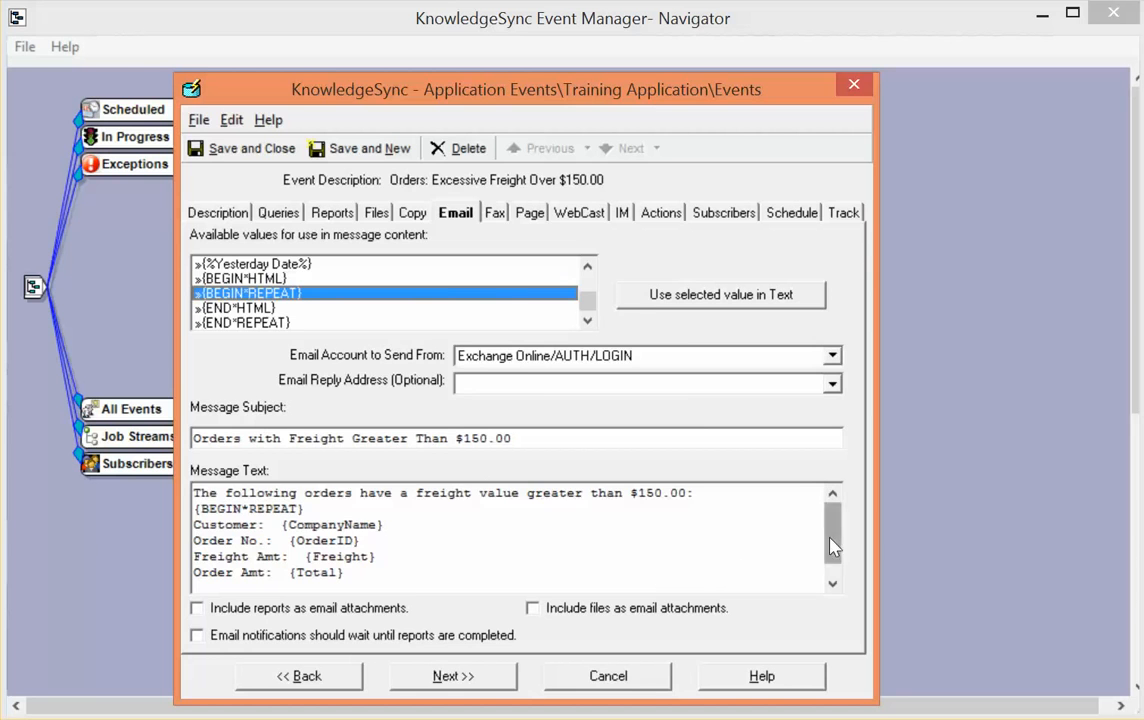
# Add a line below Order Total Amt in the message text and insert the {END*REPEAT} value there
pyautogui.scroll(-1, 830, 536)
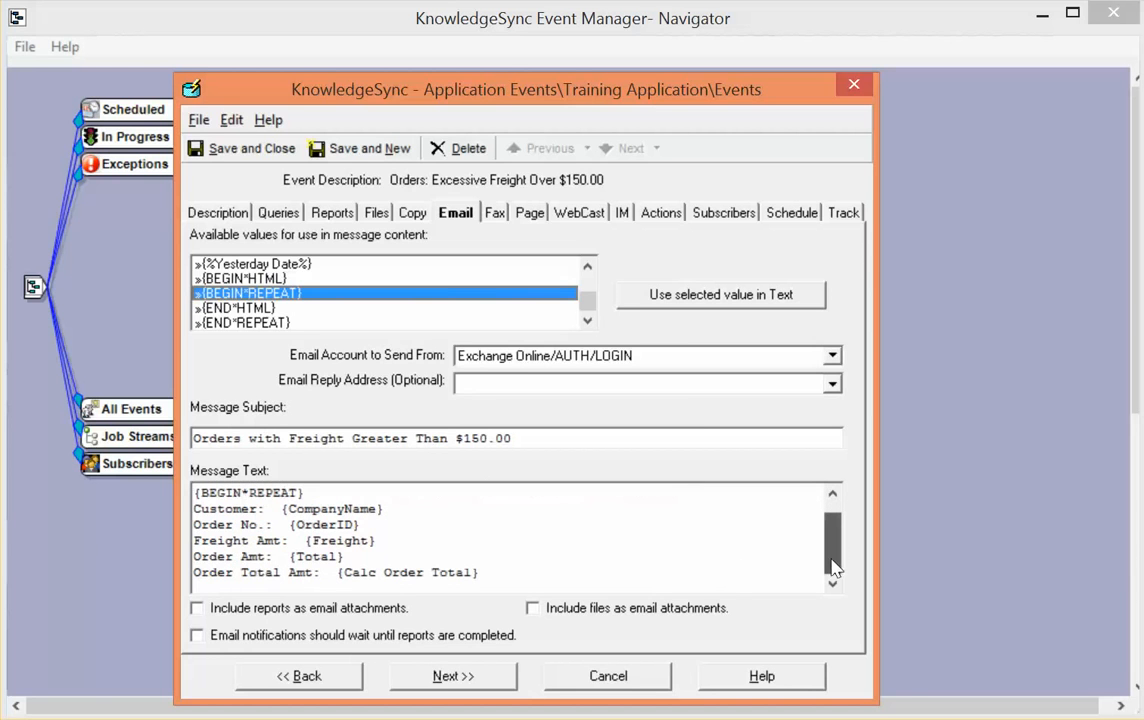
pyautogui.click(510, 571)
pyautogui.press('Return')
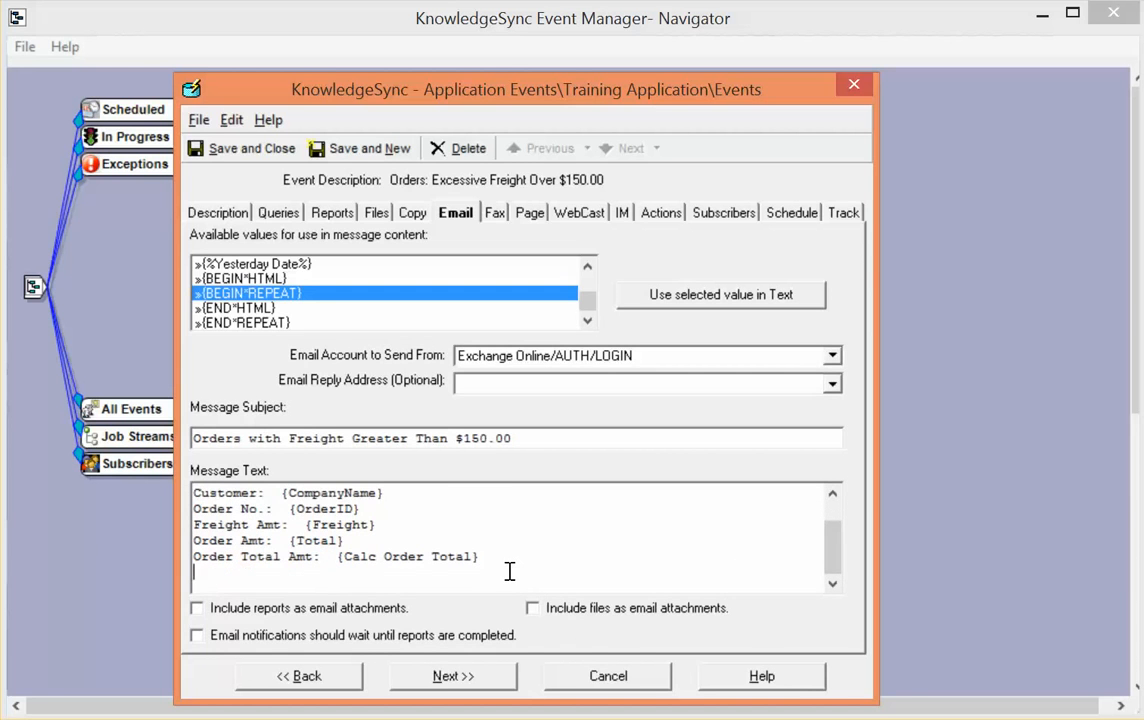
pyautogui.doubleClick(258, 322)
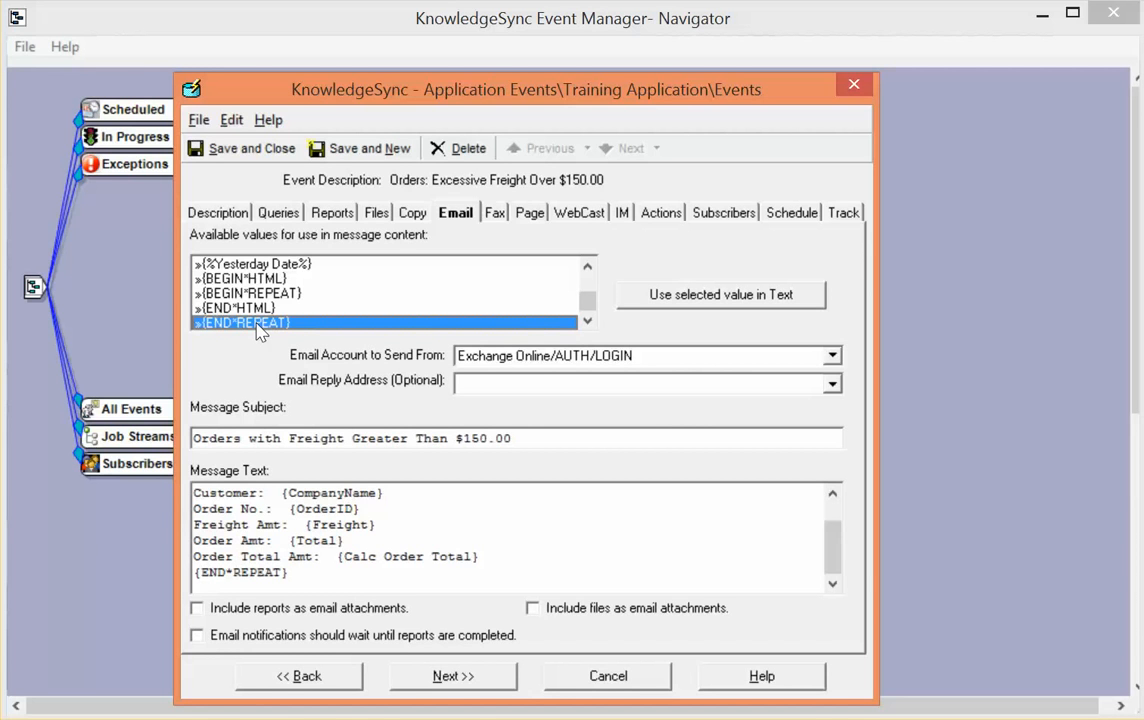
# Add the software consultant from the Customer Service user group as a subscriber to the event
pyautogui.click(720, 215)
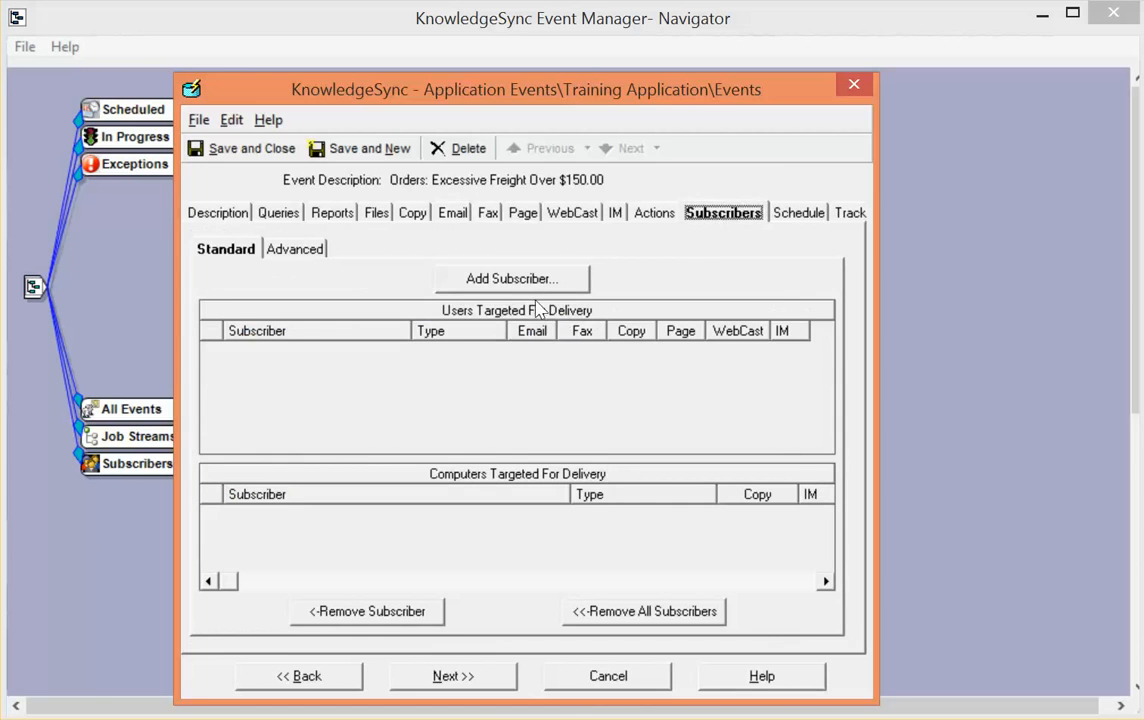
pyautogui.click(485, 278)
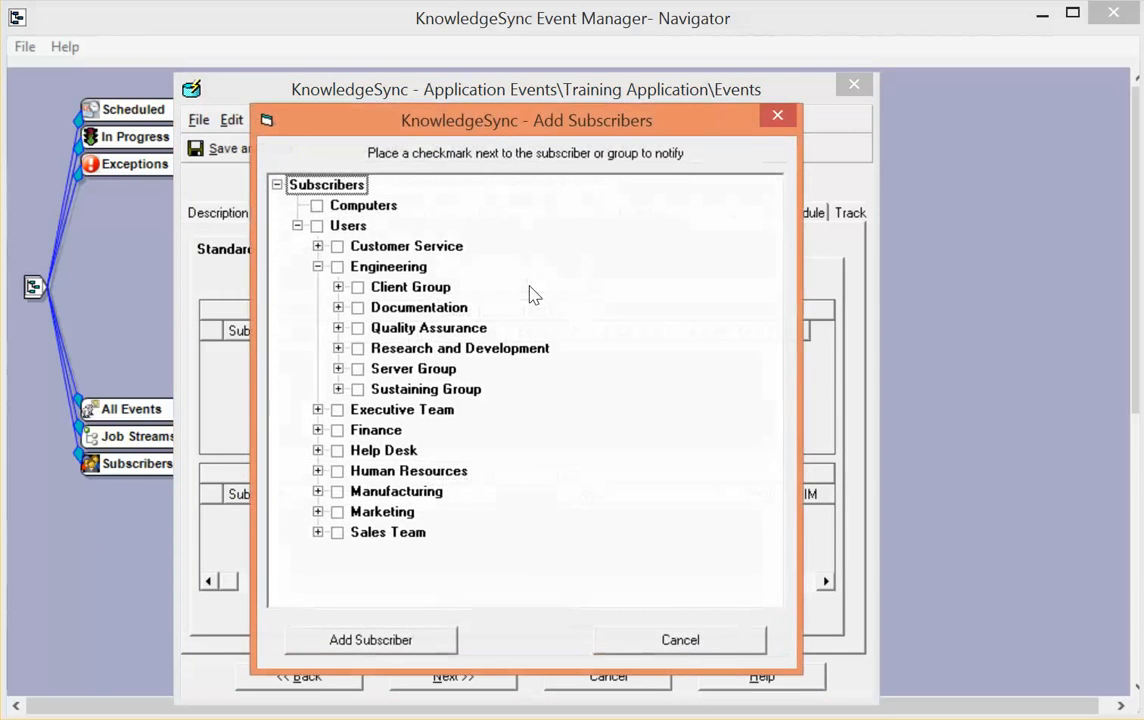
pyautogui.click(317, 246)
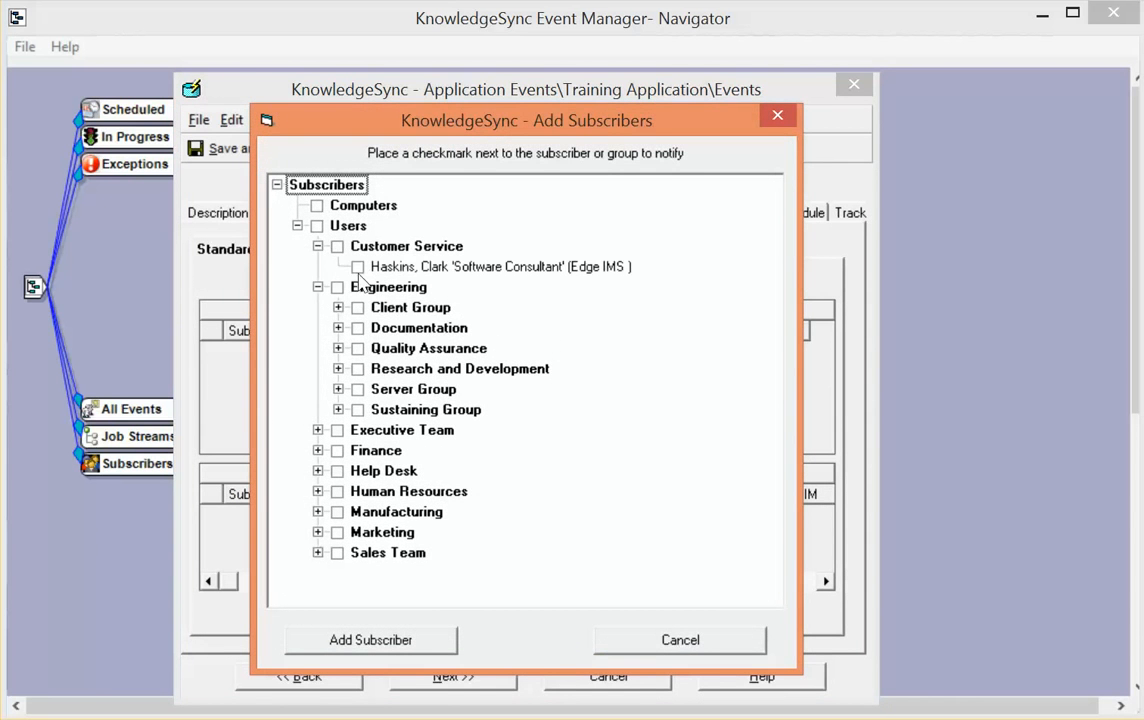
pyautogui.click(358, 267)
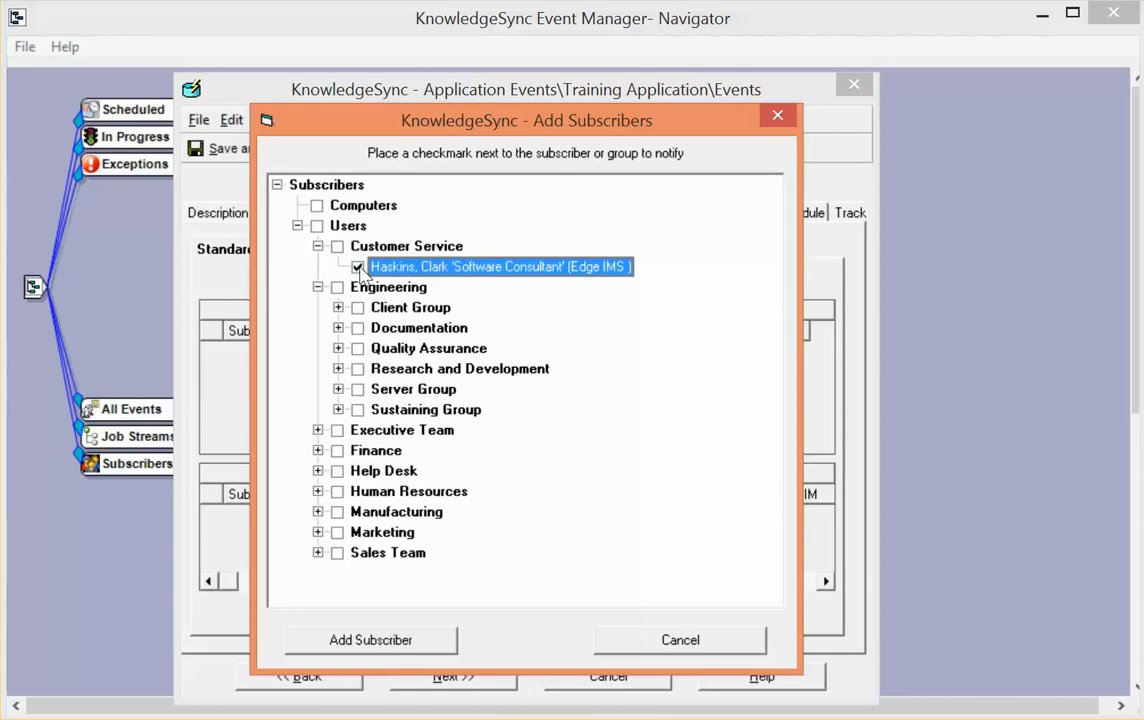
pyautogui.click(396, 646)
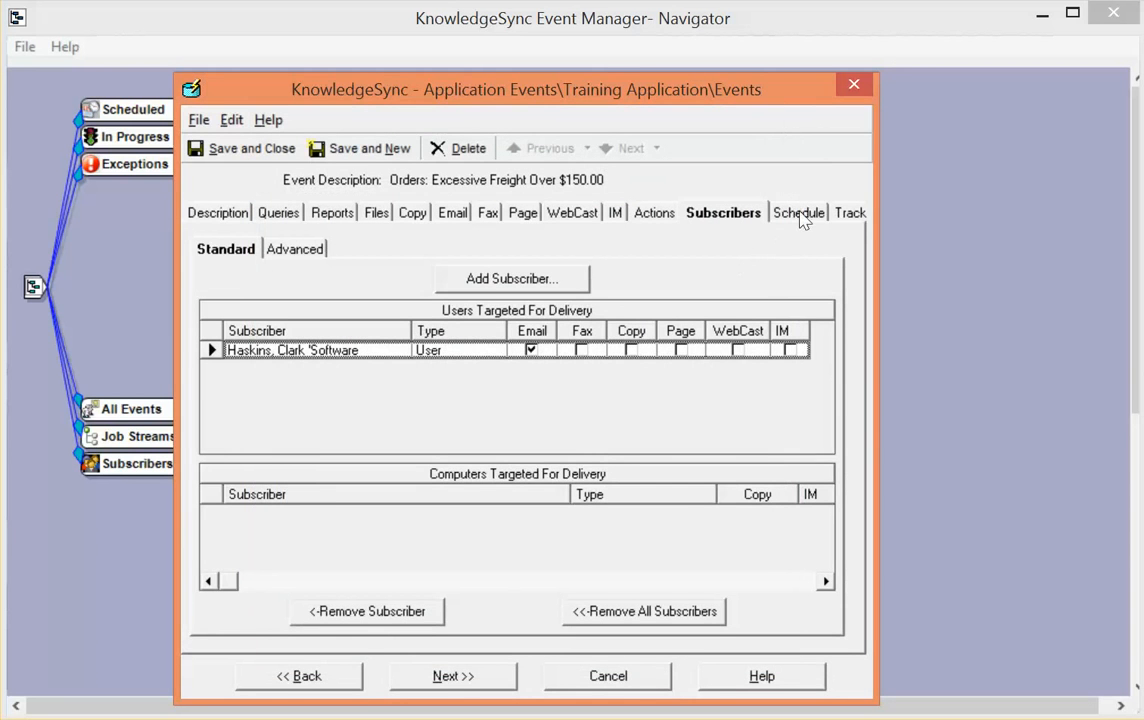
# Assign the "Daily at 5pm" schedule to the event, then save and close it
pyautogui.click(804, 213)
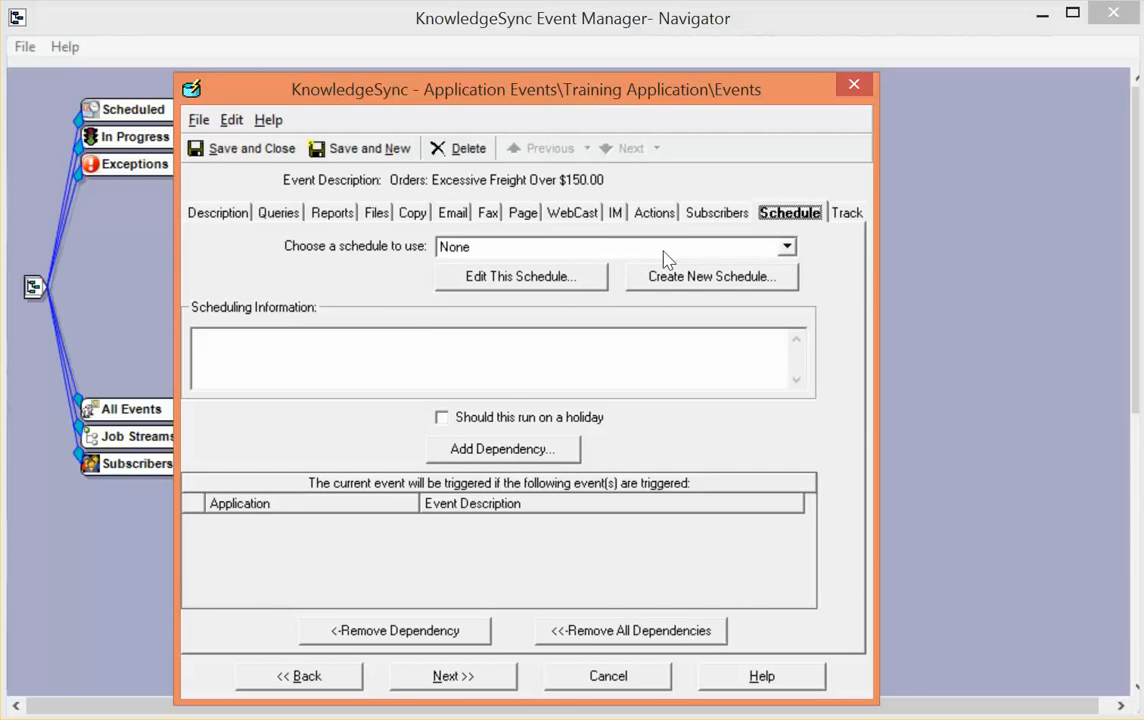
pyautogui.click(788, 247)
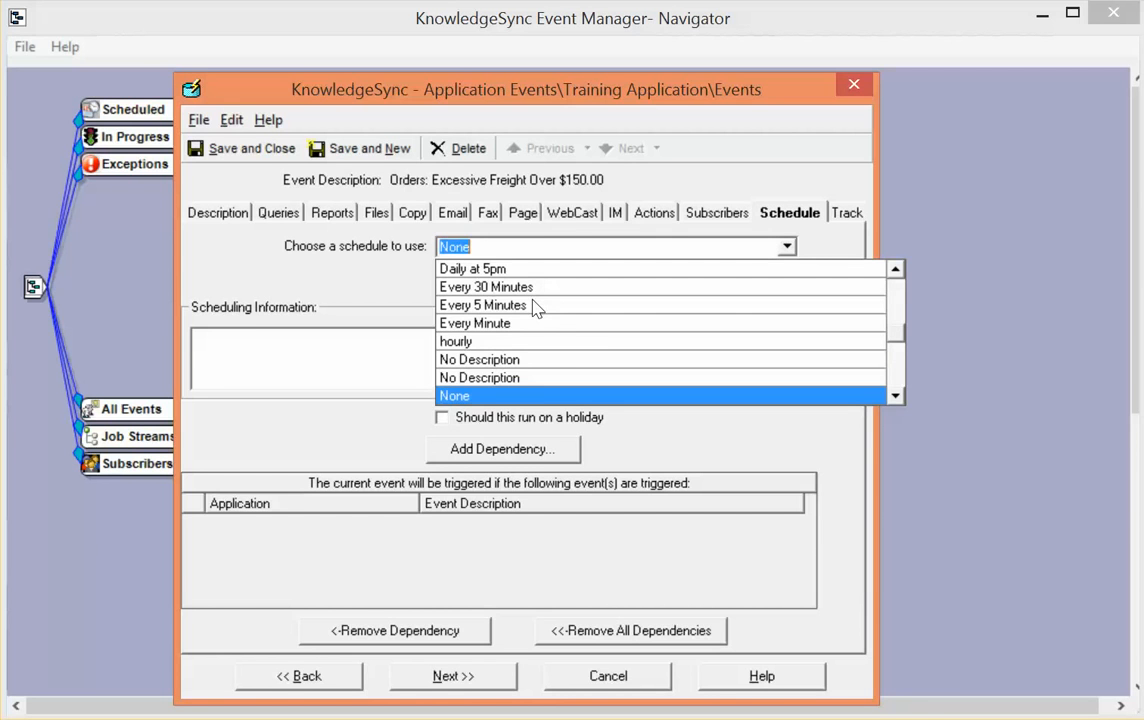
pyautogui.click(505, 269)
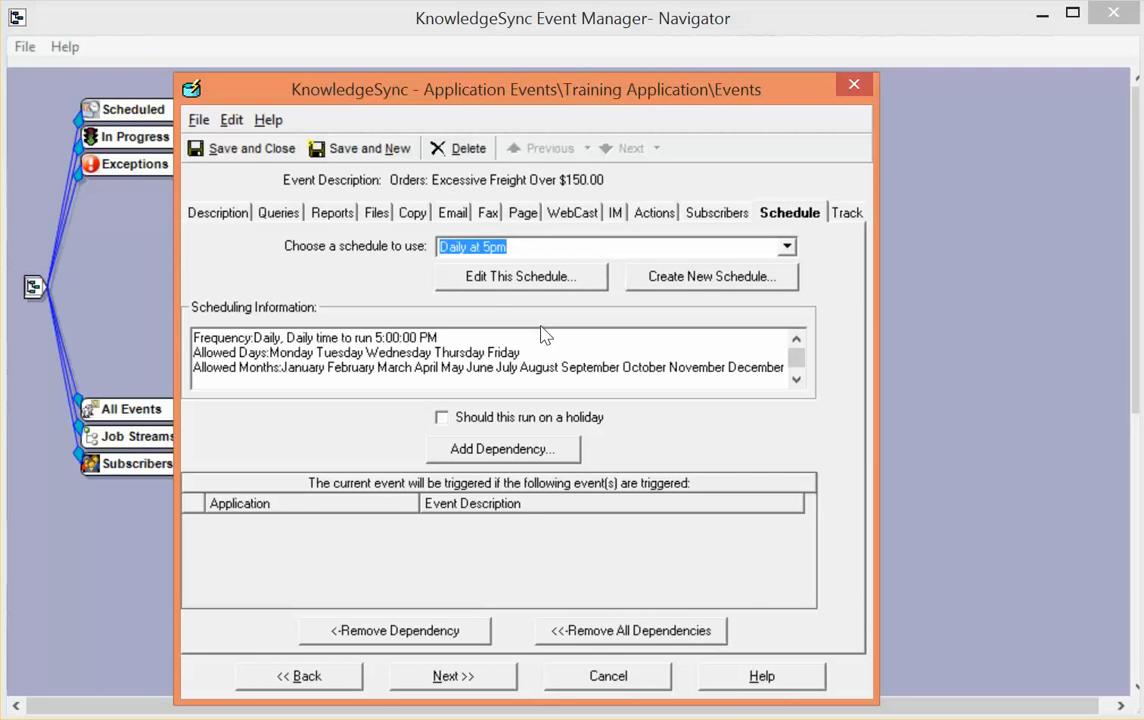
pyautogui.click(228, 142)
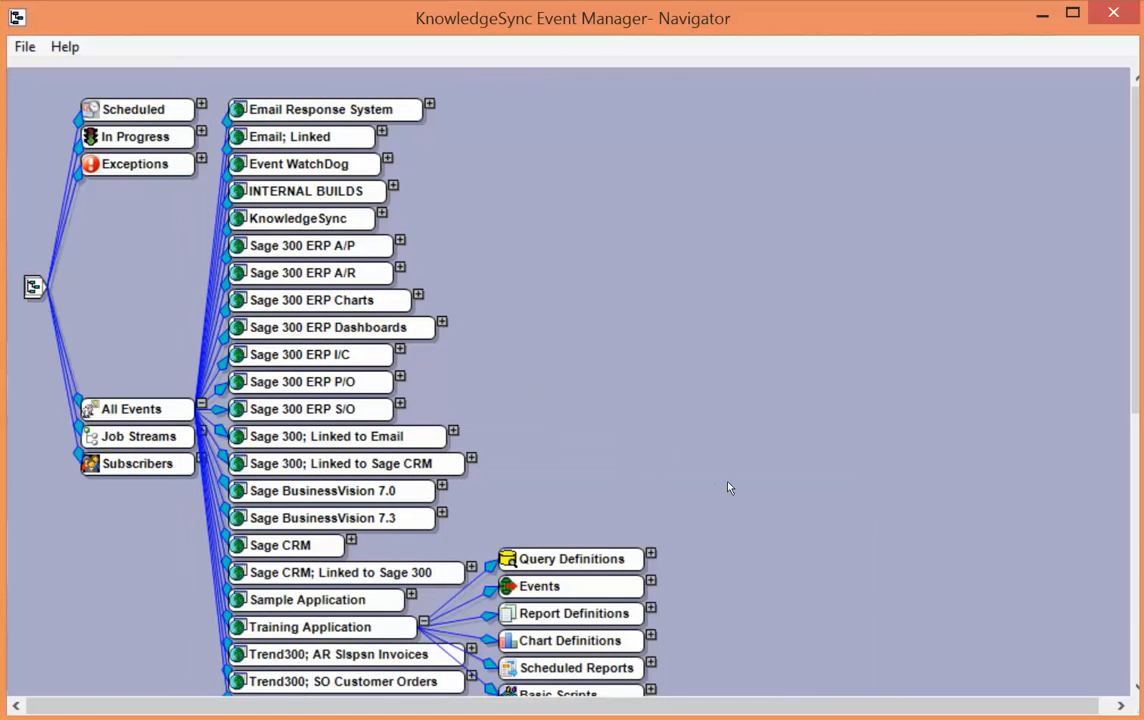
# Schedule the Training Application event "Orders: Excessive Freight Over $150.00" to run immediately
pyautogui.scroll(-1, 729, 487)
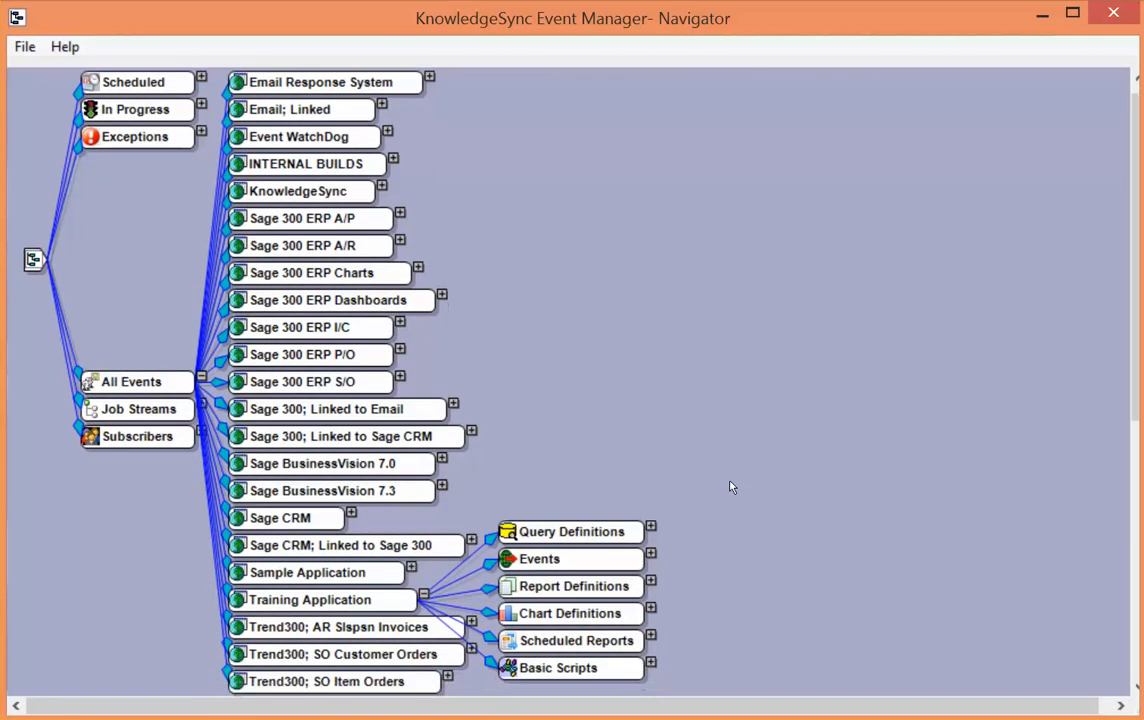
pyautogui.click(650, 552)
pyautogui.scroll(-2, 935, 493)
pyautogui.scroll(-4, 960, 488)
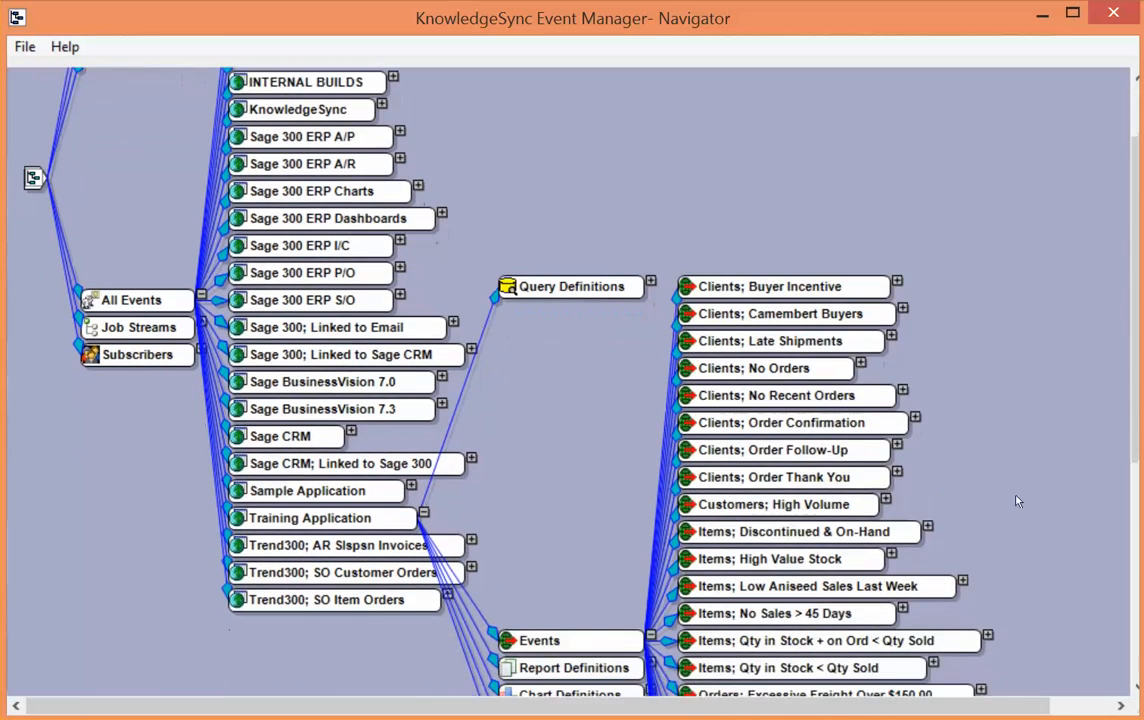
pyautogui.scroll(-4, 1026, 493)
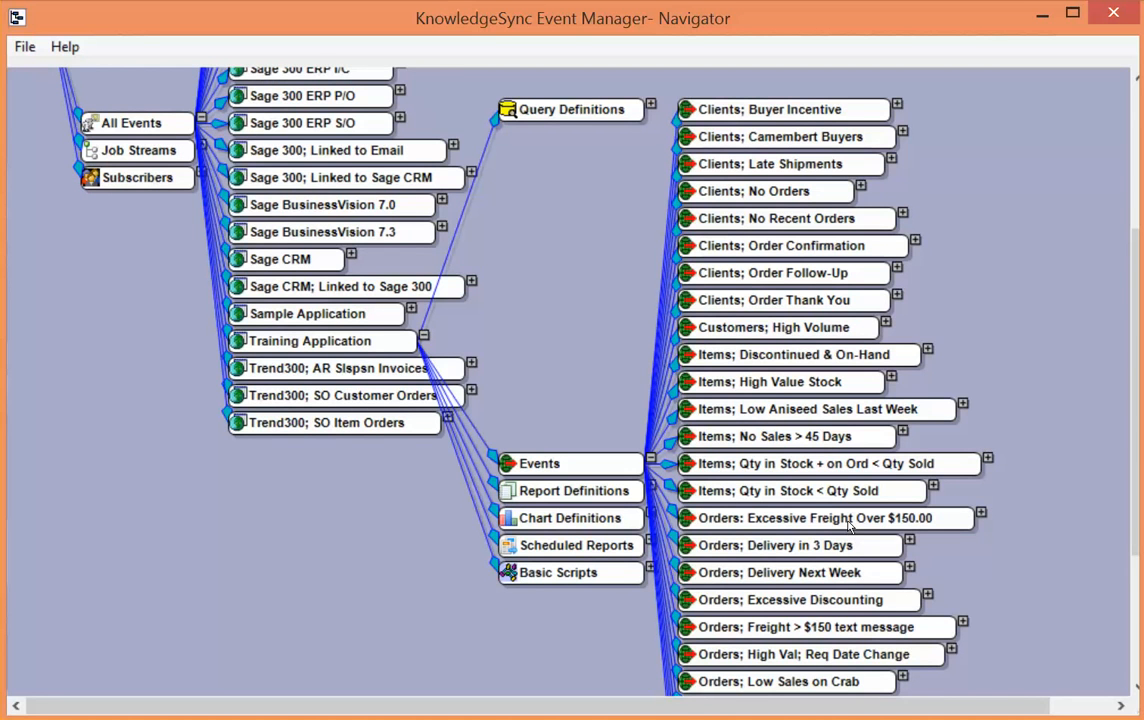
pyautogui.rightClick(849, 527)
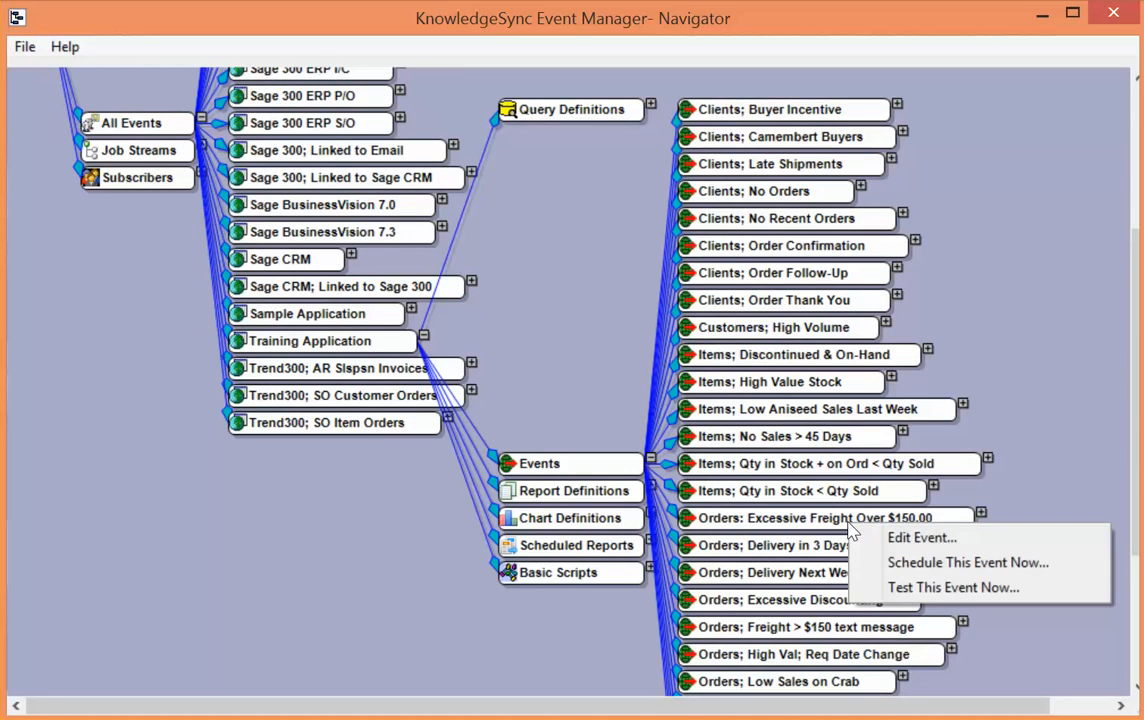
pyautogui.click(917, 563)
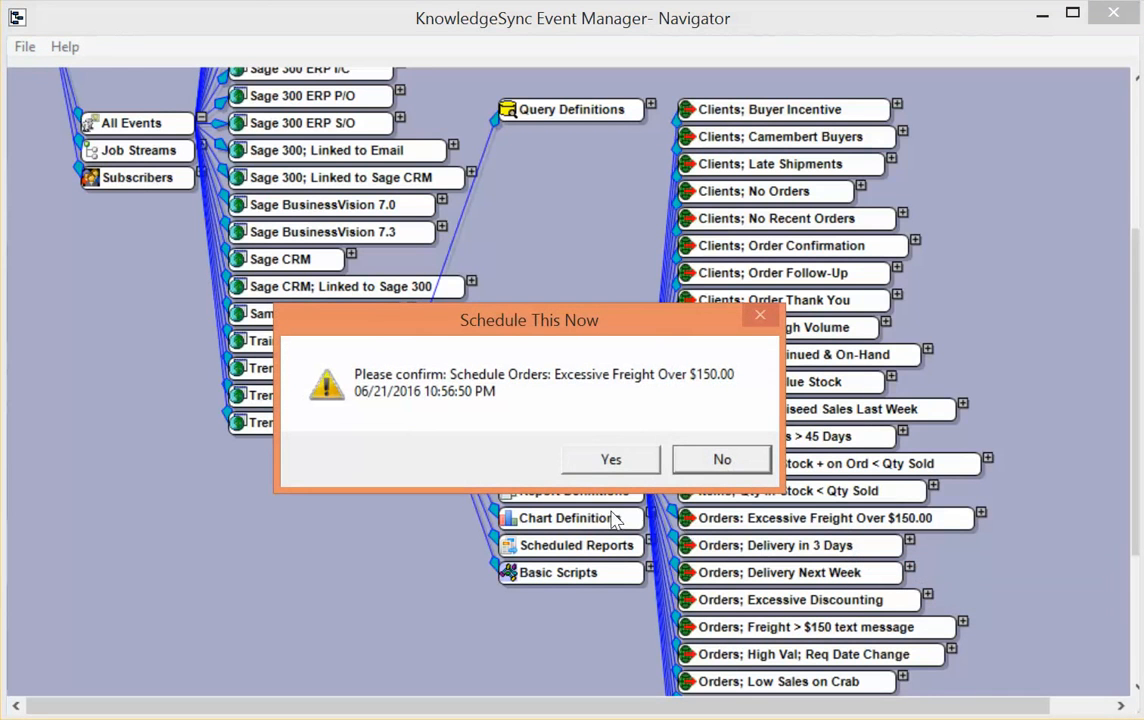
pyautogui.click(614, 459)
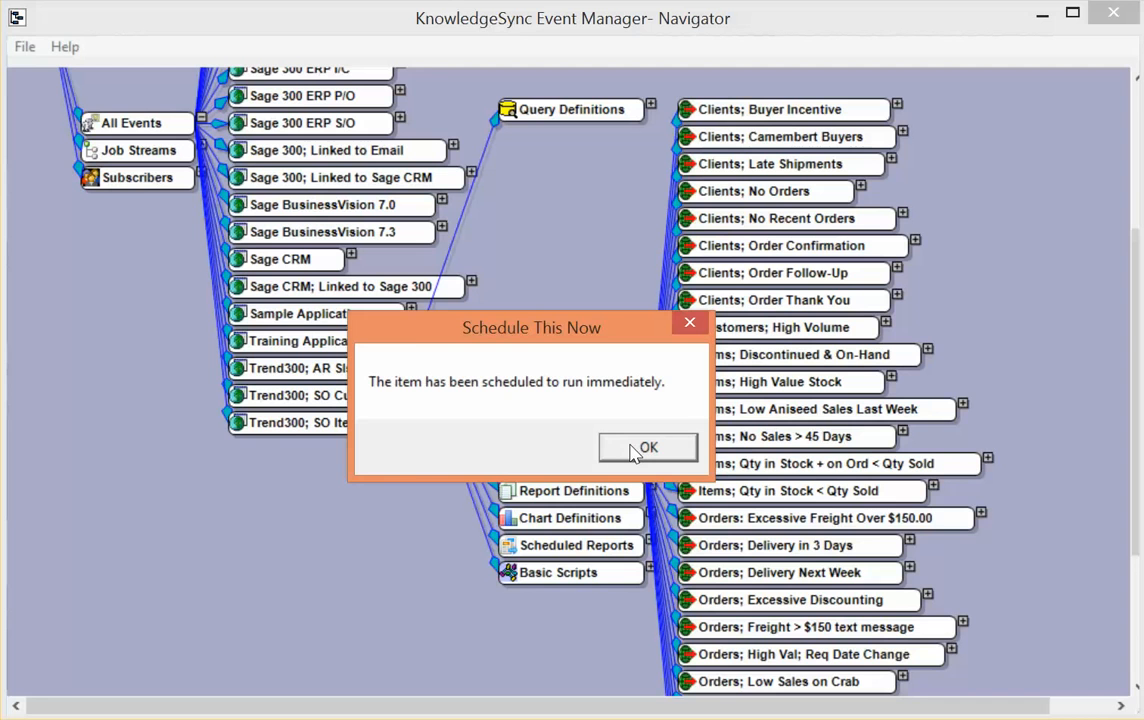
pyautogui.click(633, 450)
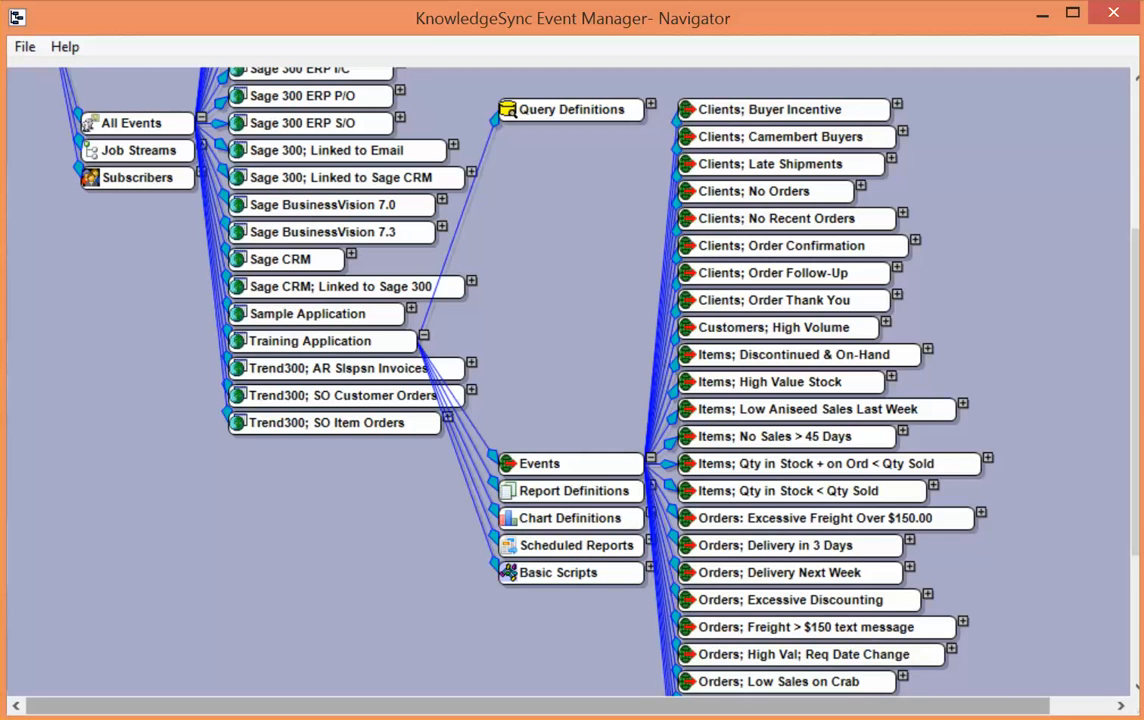
# Switch to KnowledgeSync Event Monitor and review the application events checked today and triggered today
pyautogui.click(635, 712)
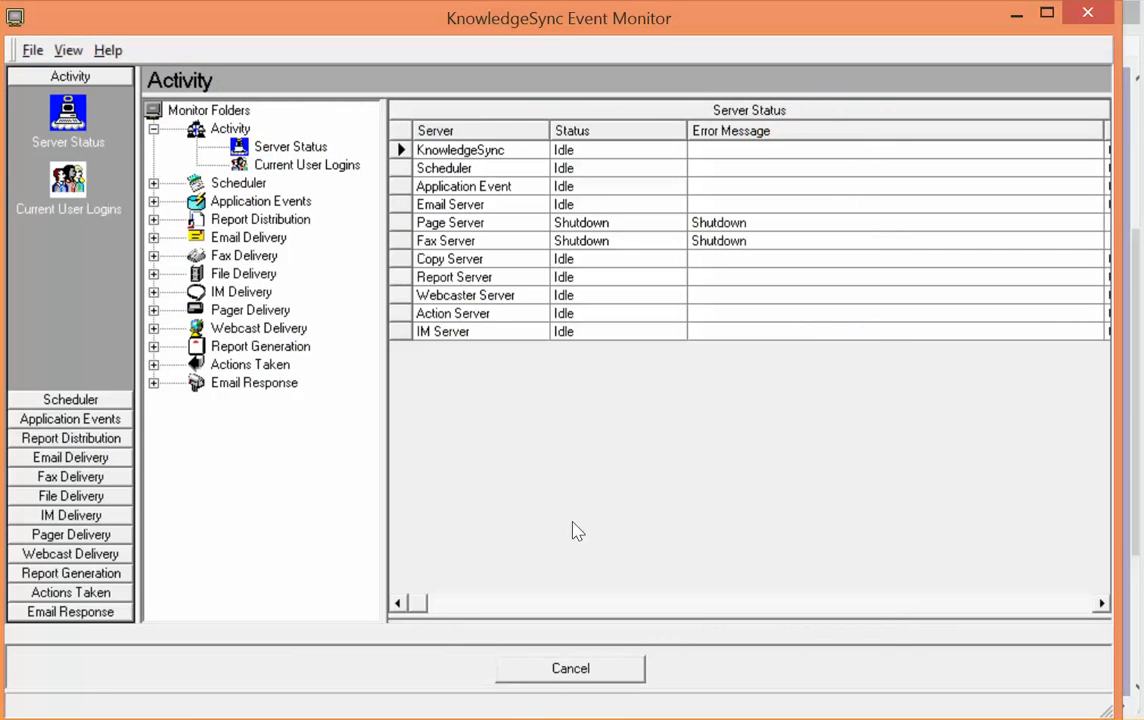
pyautogui.click(153, 201)
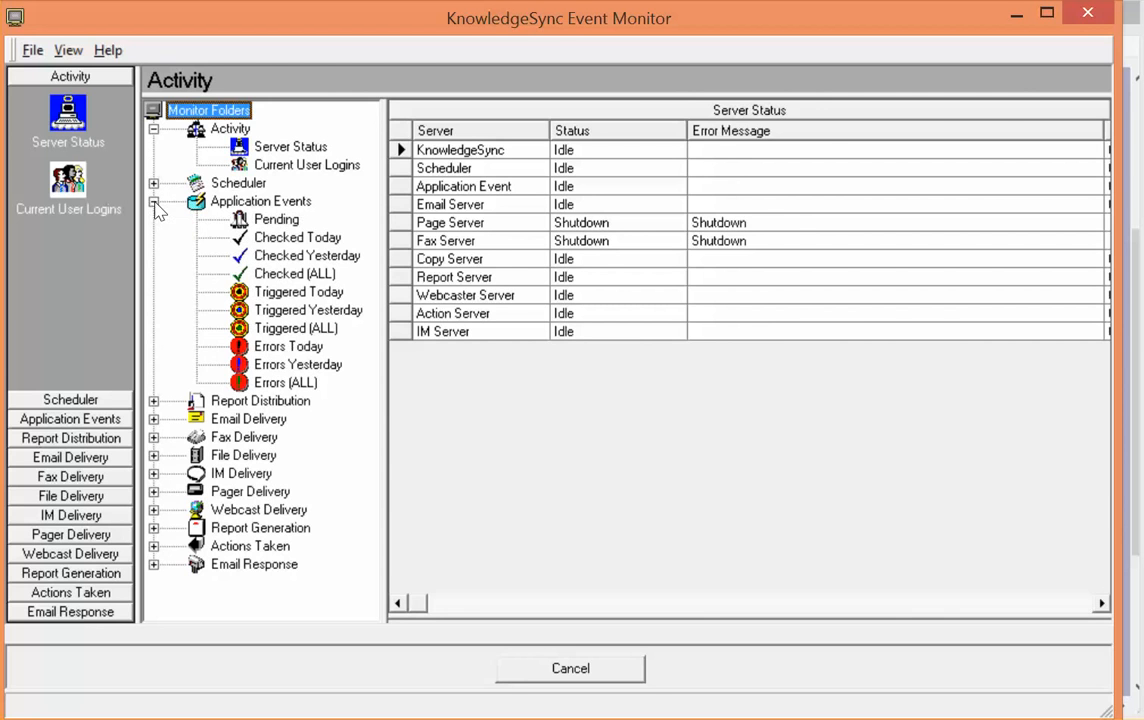
pyautogui.click(292, 238)
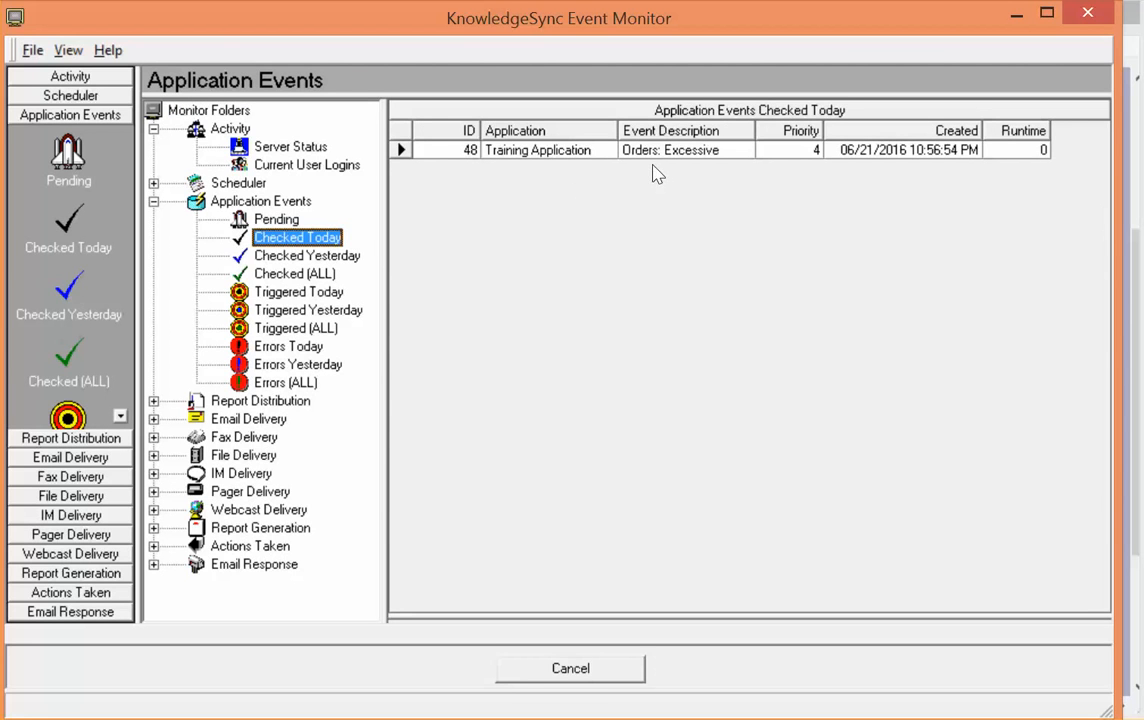
pyautogui.click(317, 292)
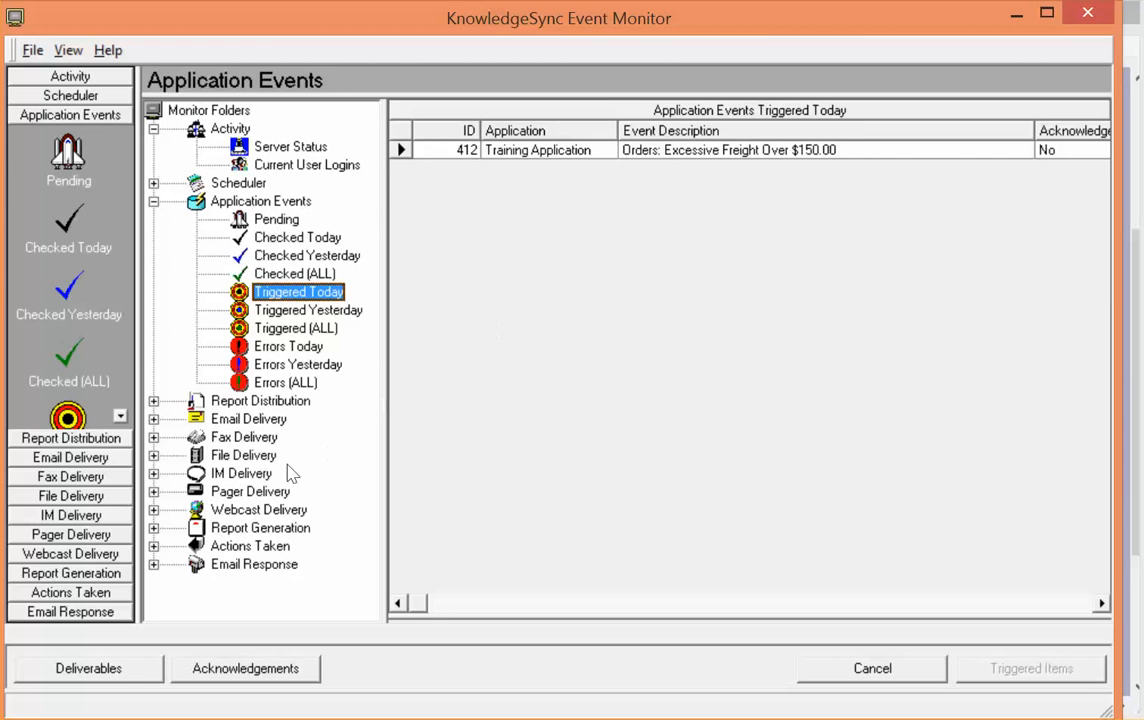
# Review the emails sent today under Email Delivery and minimize the Event Monitor
pyautogui.click(228, 420)
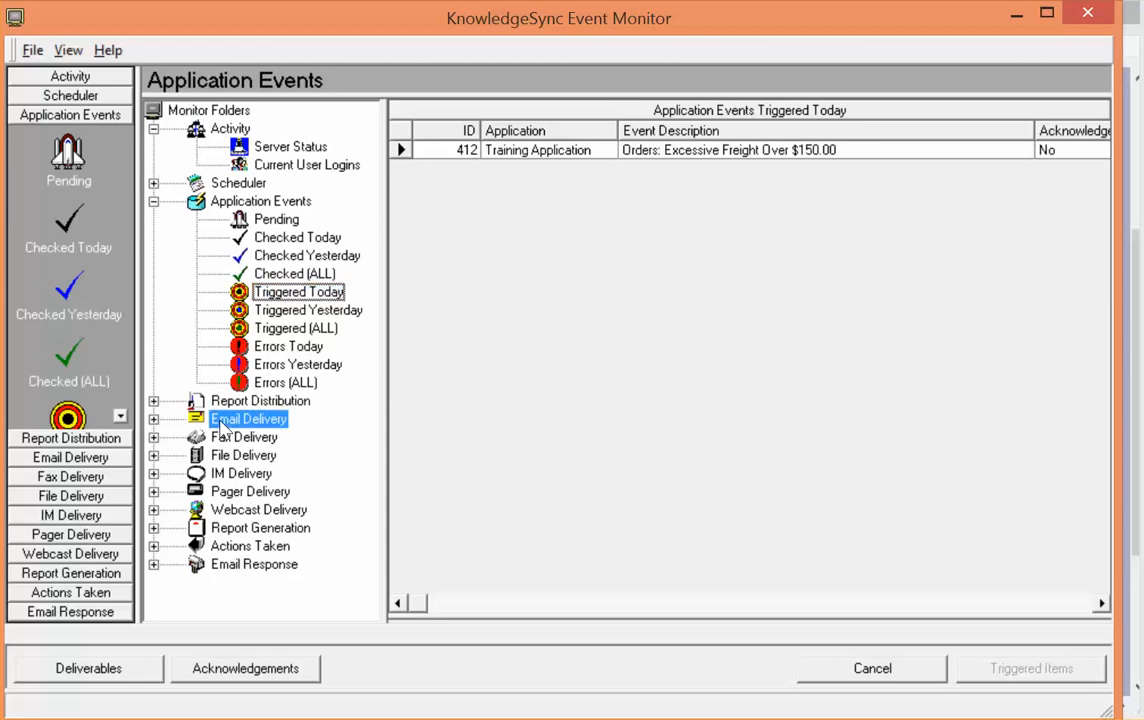
pyautogui.click(154, 421)
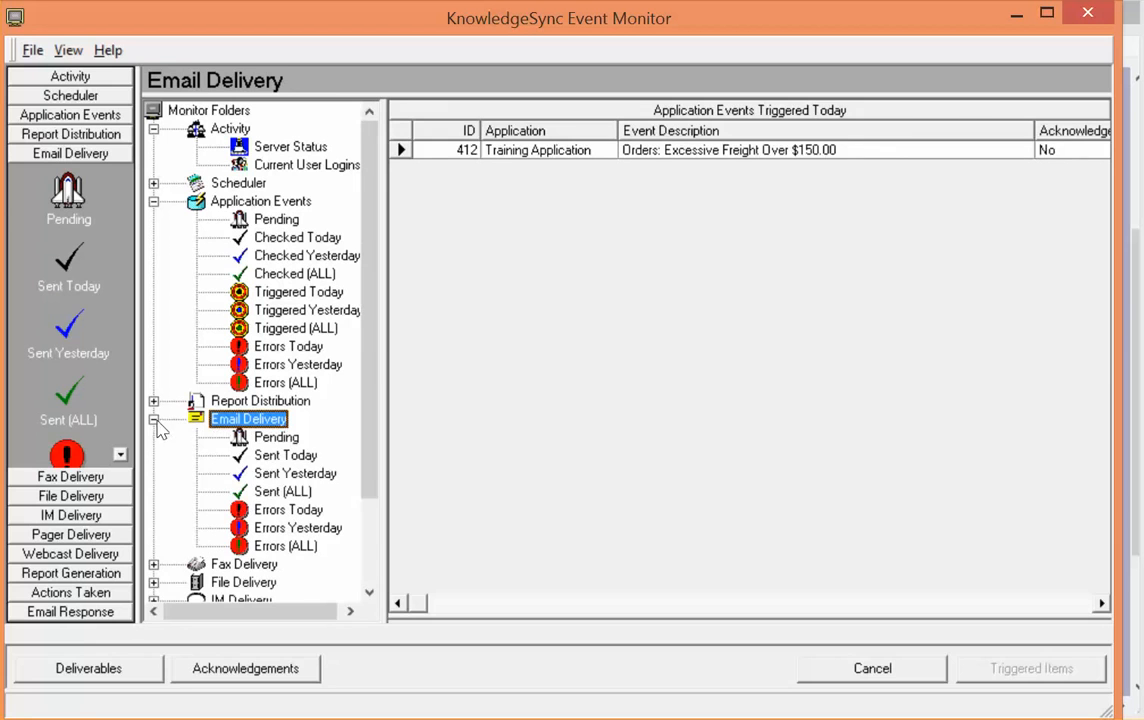
pyautogui.click(284, 458)
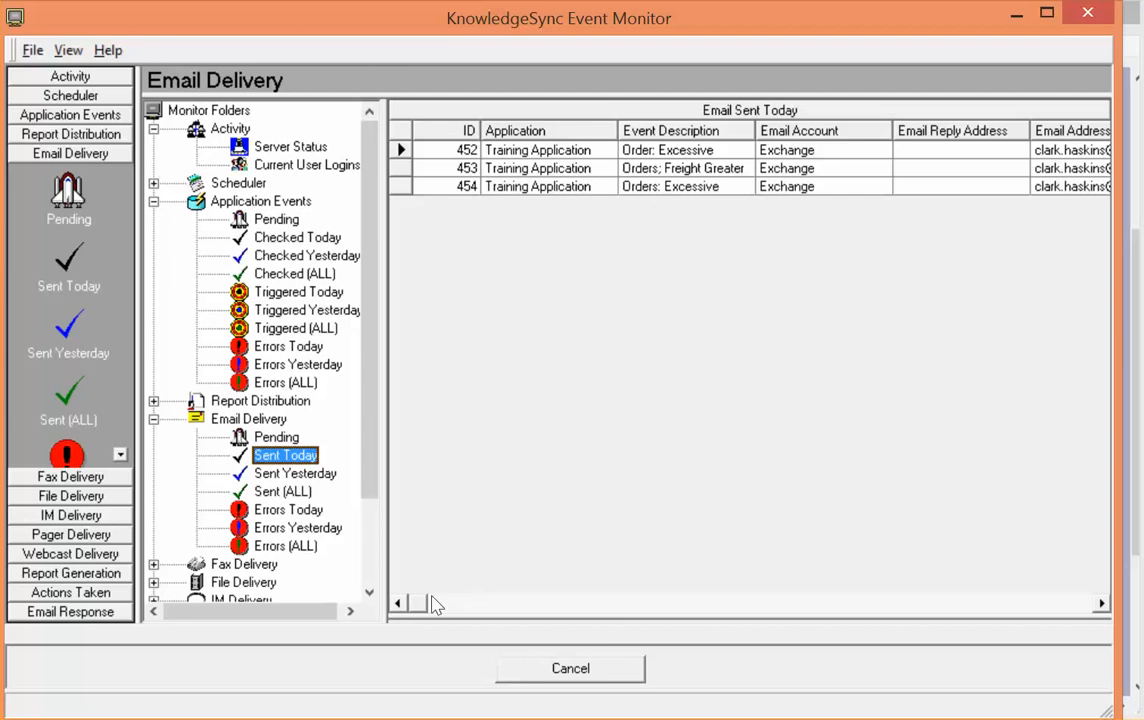
pyautogui.click(1017, 13)
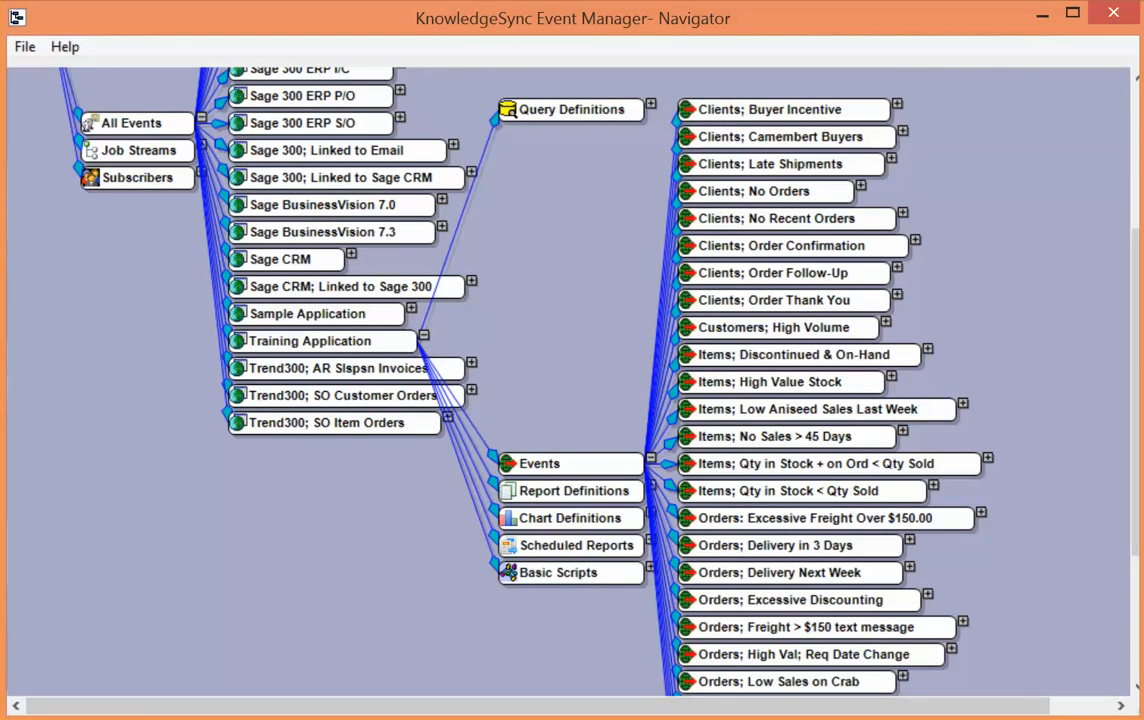
# Switch to Outlook in the browser and read the received email "Orders with Freight Greater Than $150.00" in the Inbox
pyautogui.click(92, 718)
pyautogui.click(170, 650)
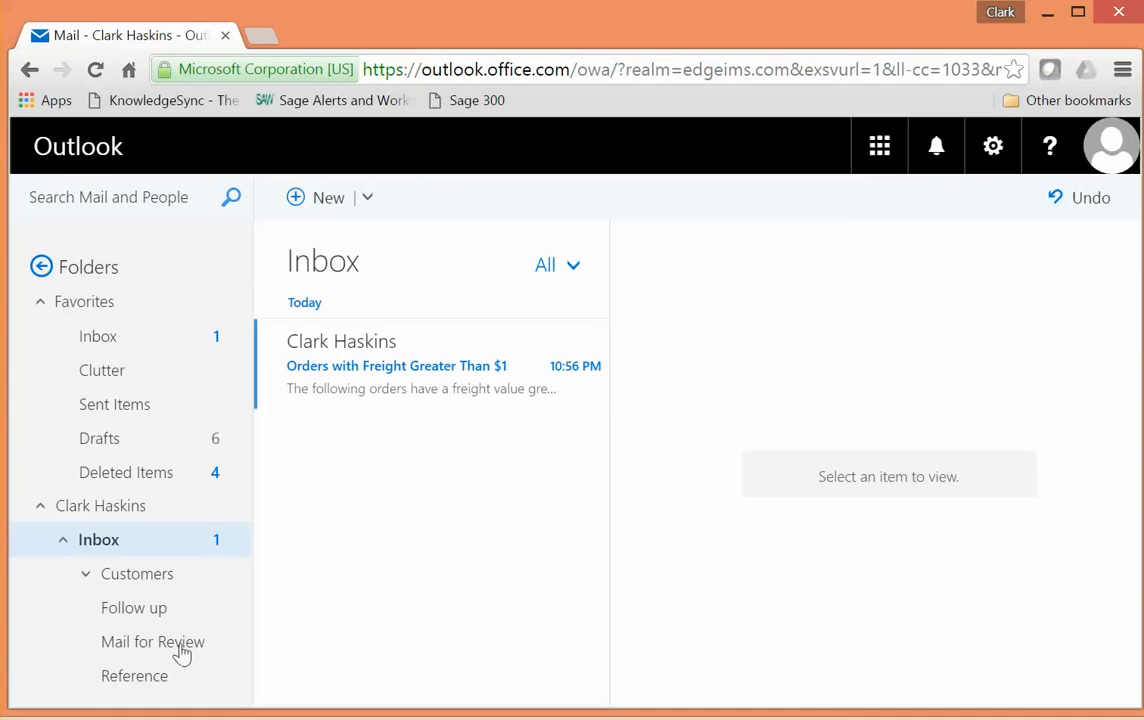
pyautogui.click(350, 378)
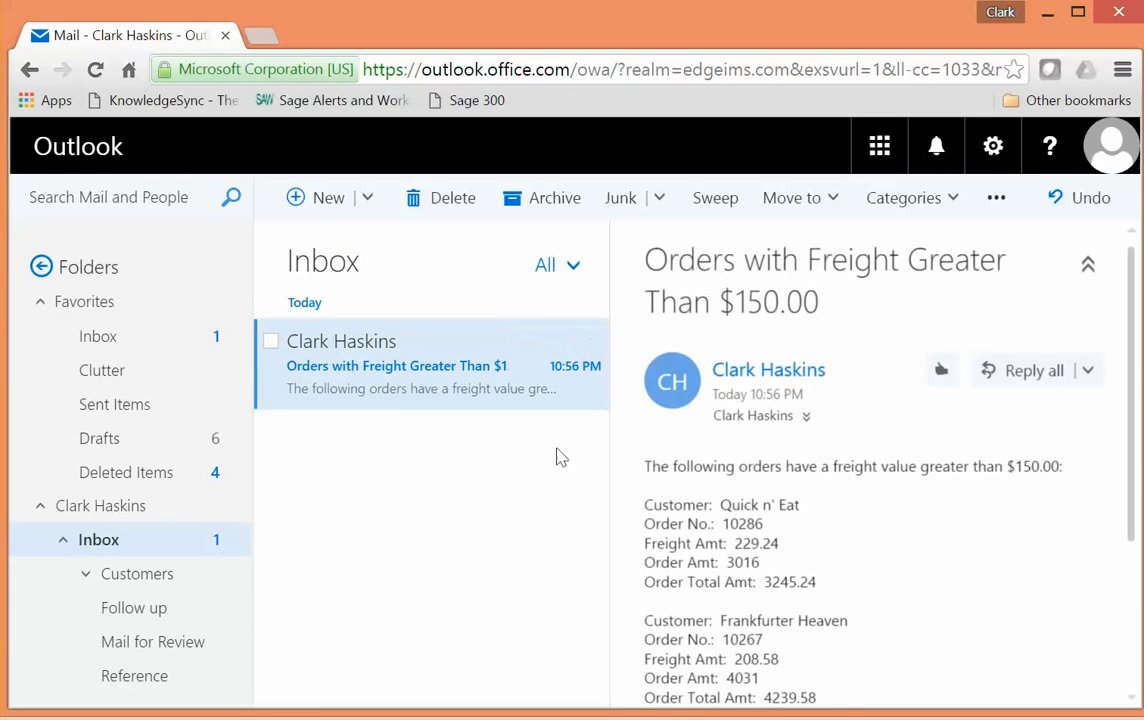
pyautogui.scroll(-2, 985, 557)
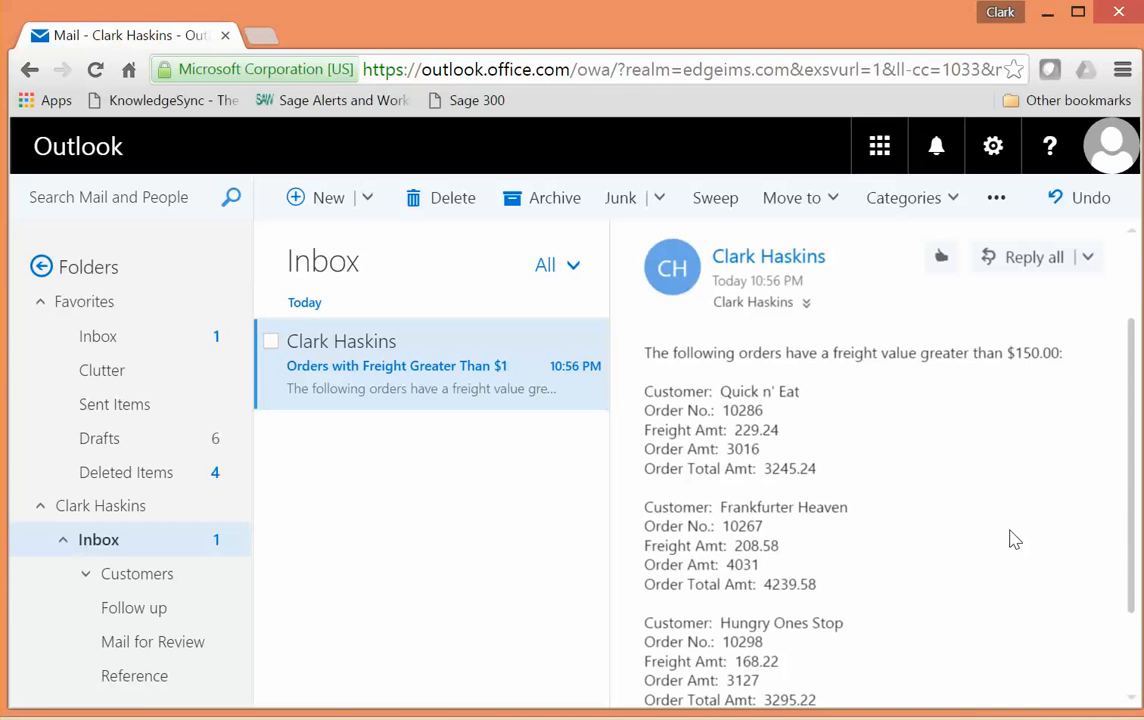
pyautogui.scroll(-1, 1014, 539)
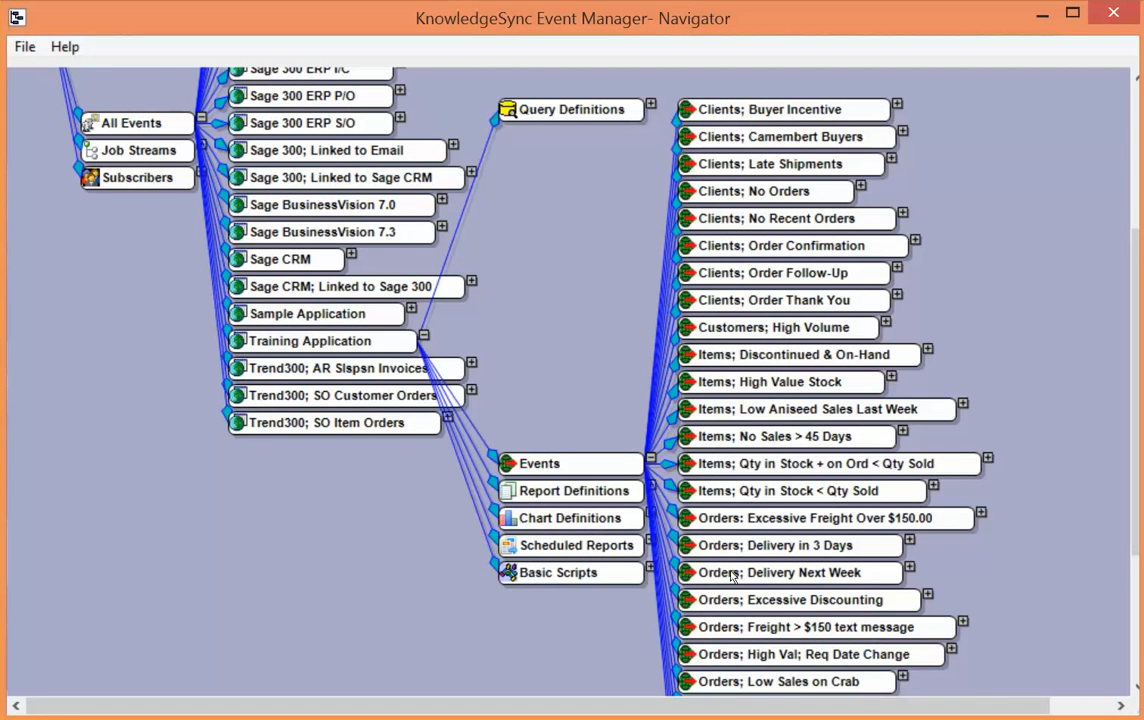
# In the event "Orders: Excessive Freight Over $150.00", change the email message fields to {Freight$}, {Total$} and {Calc Order Total$}
pyautogui.doubleClick(836, 519)
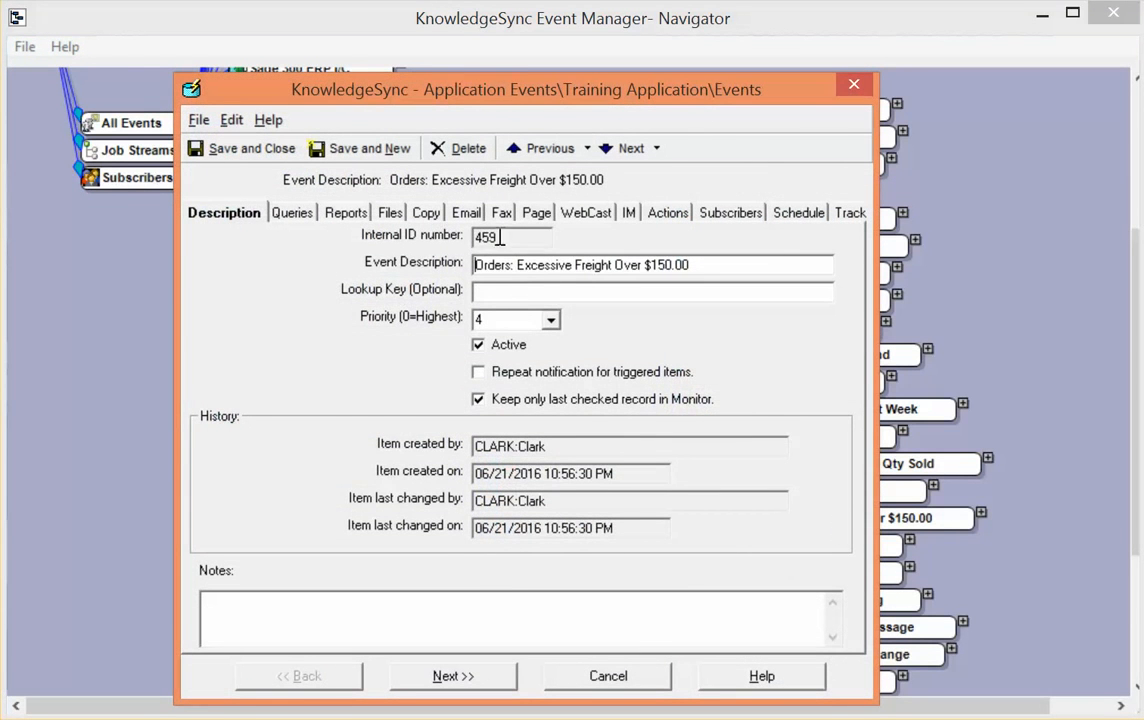
pyautogui.click(466, 212)
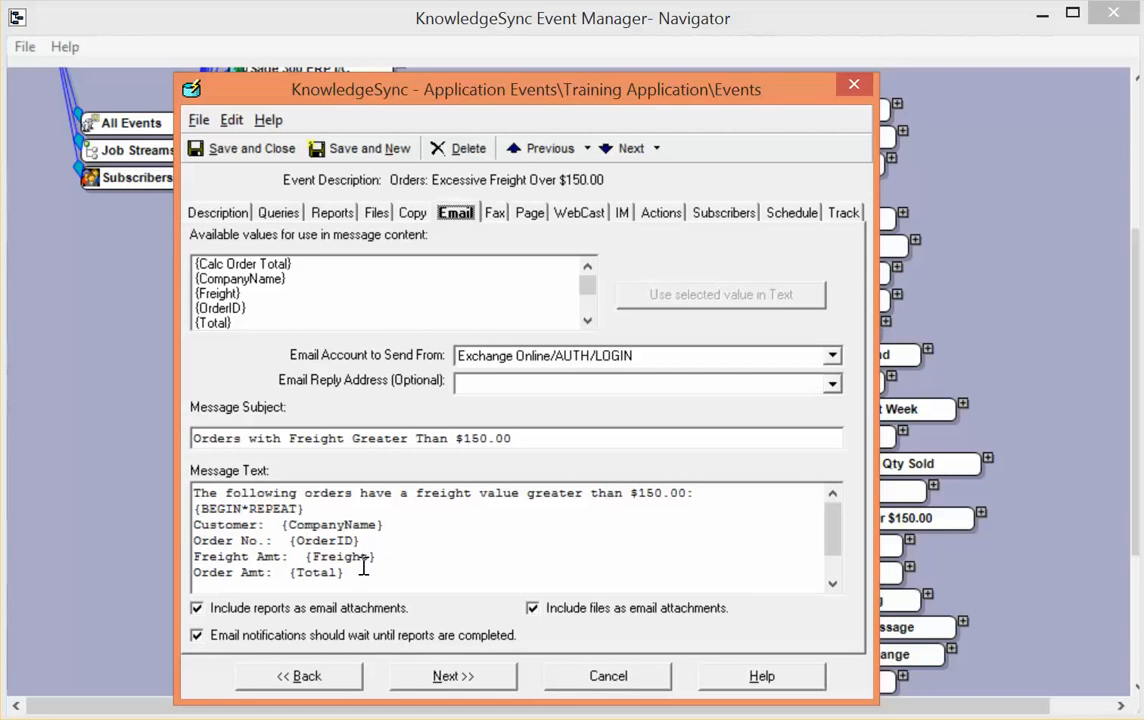
pyautogui.moveTo(372, 557); pyautogui.dragTo(485, 551)
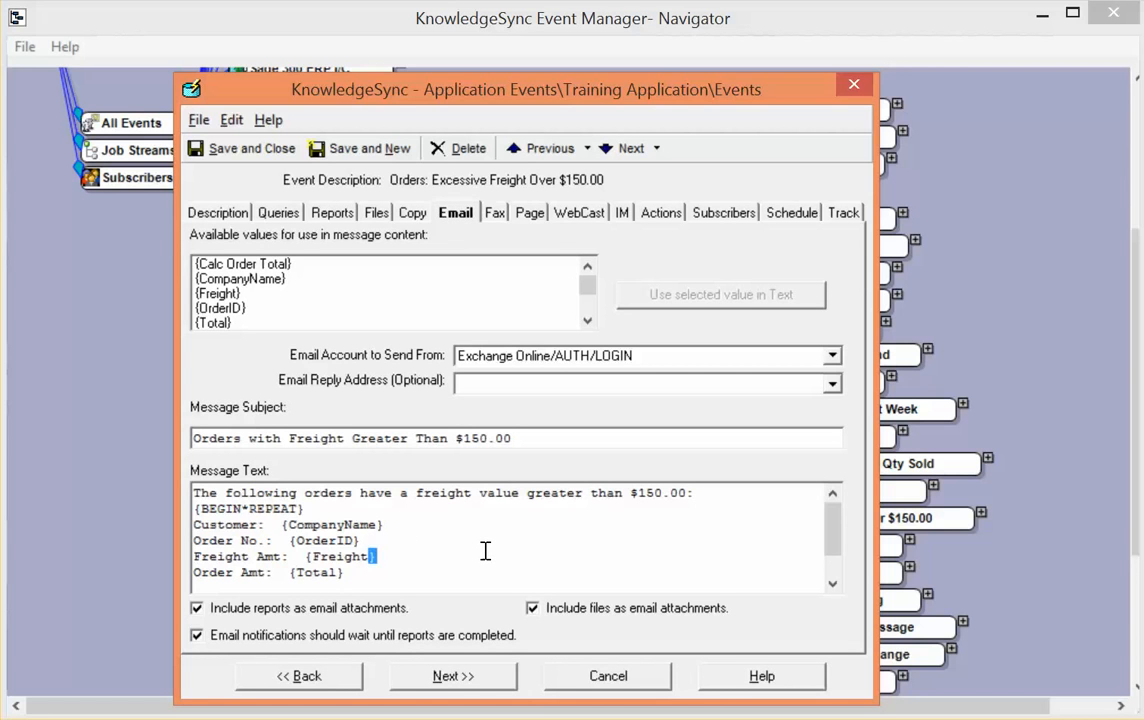
pyautogui.press('Left')
pyautogui.write('$')
pyautogui.click(341, 572)
pyautogui.write('$')
pyautogui.scroll(-1, 459, 557)
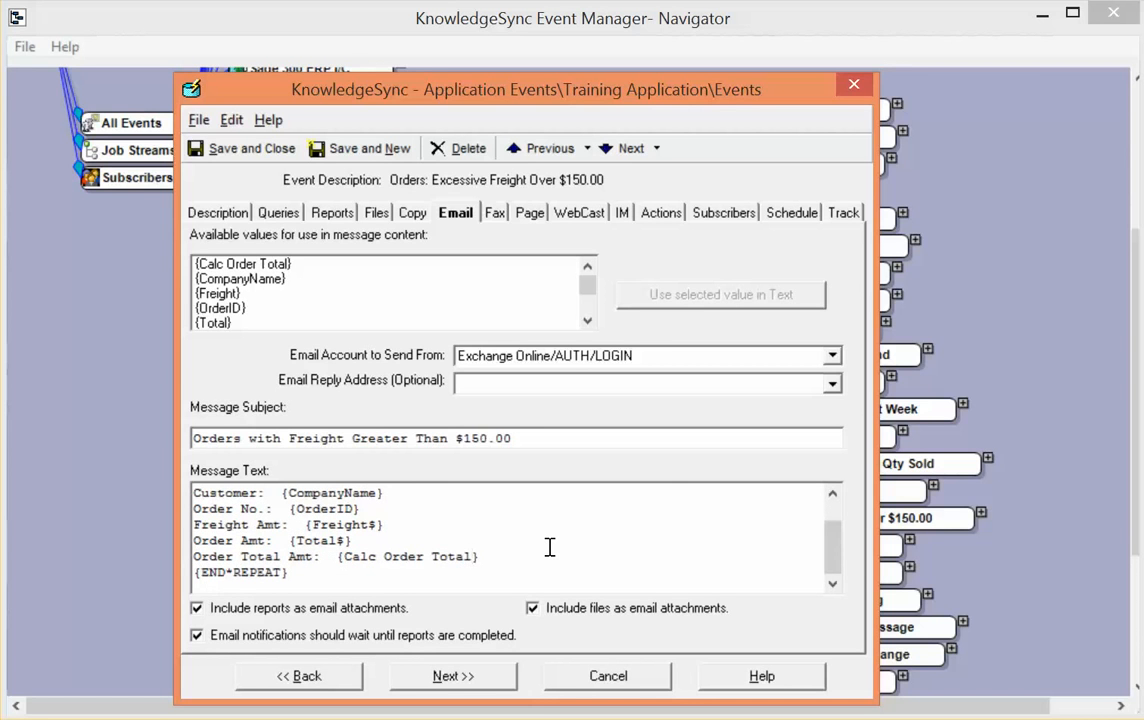
pyautogui.write('$')
# Remove all tracked items from the event, then save and close it
pyautogui.click(236, 213)
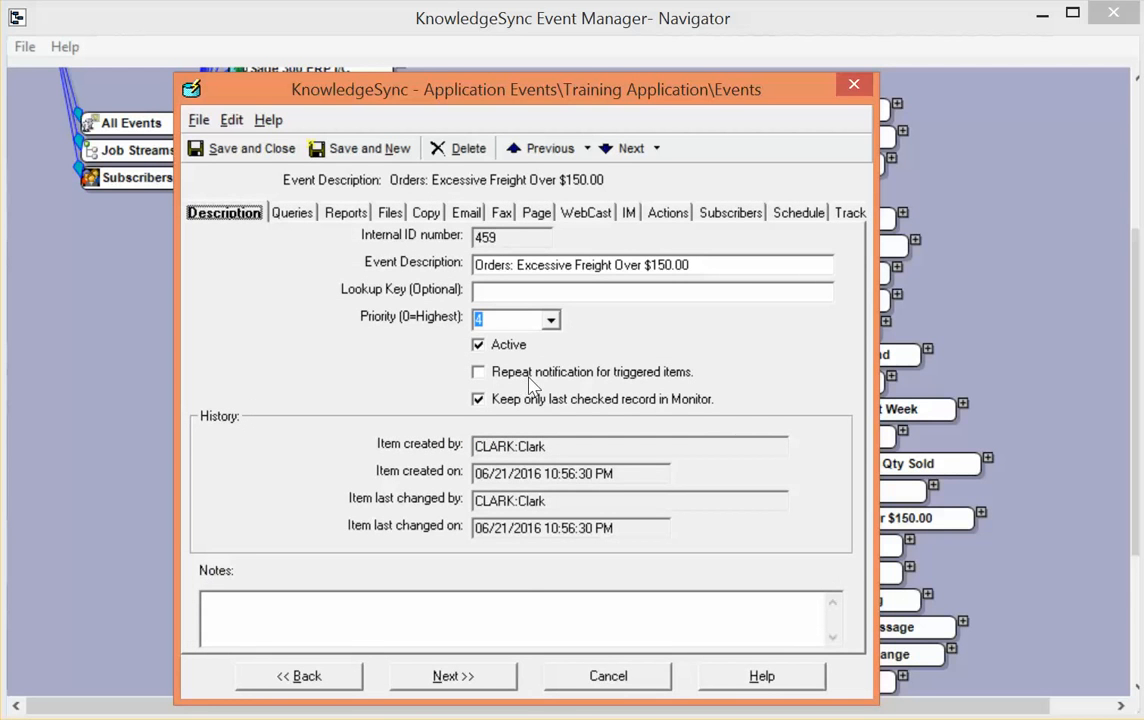
pyautogui.click(843, 214)
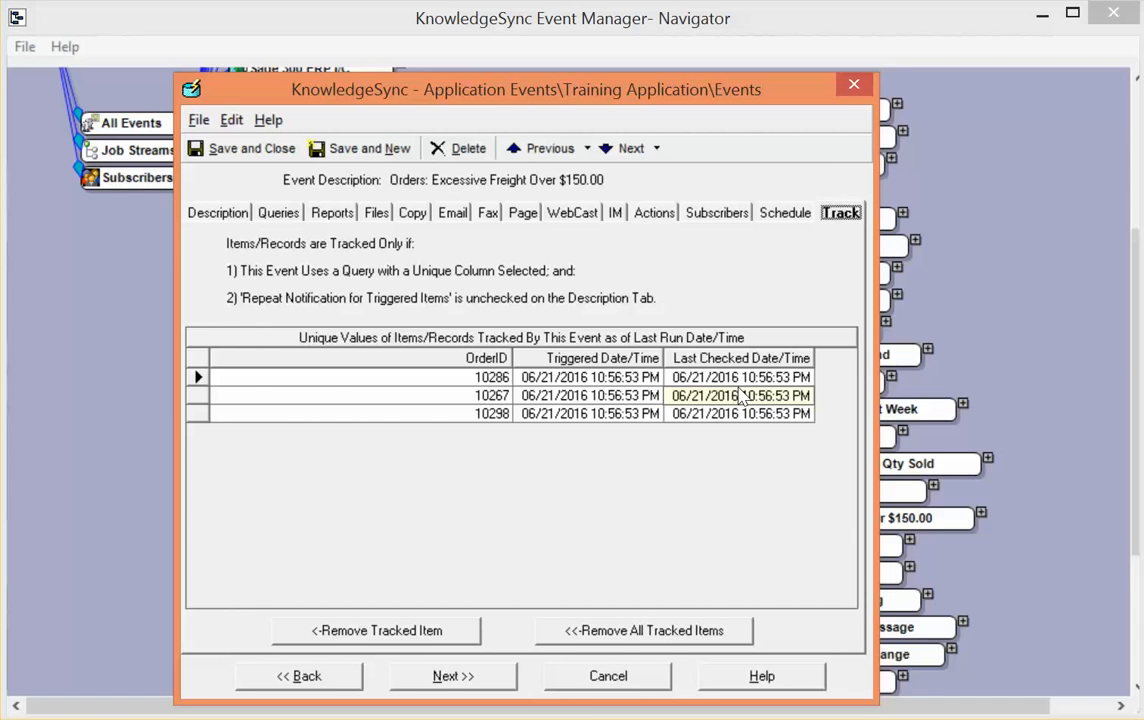
pyautogui.click(666, 633)
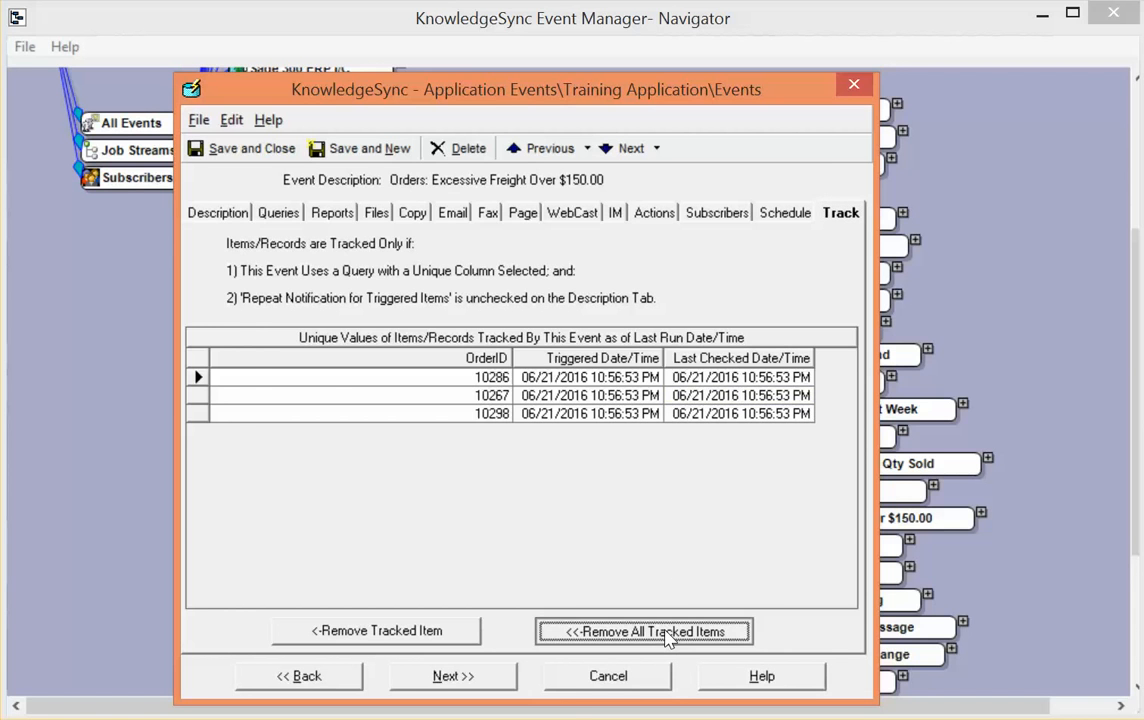
pyautogui.click(523, 460)
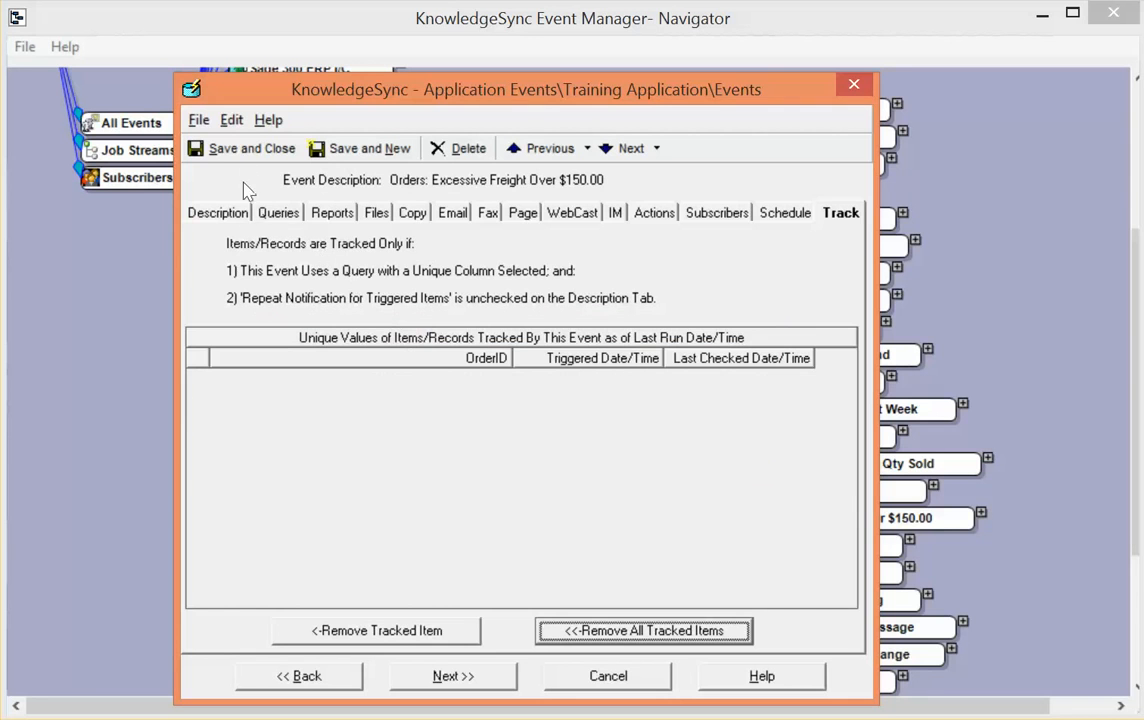
pyautogui.click(216, 212)
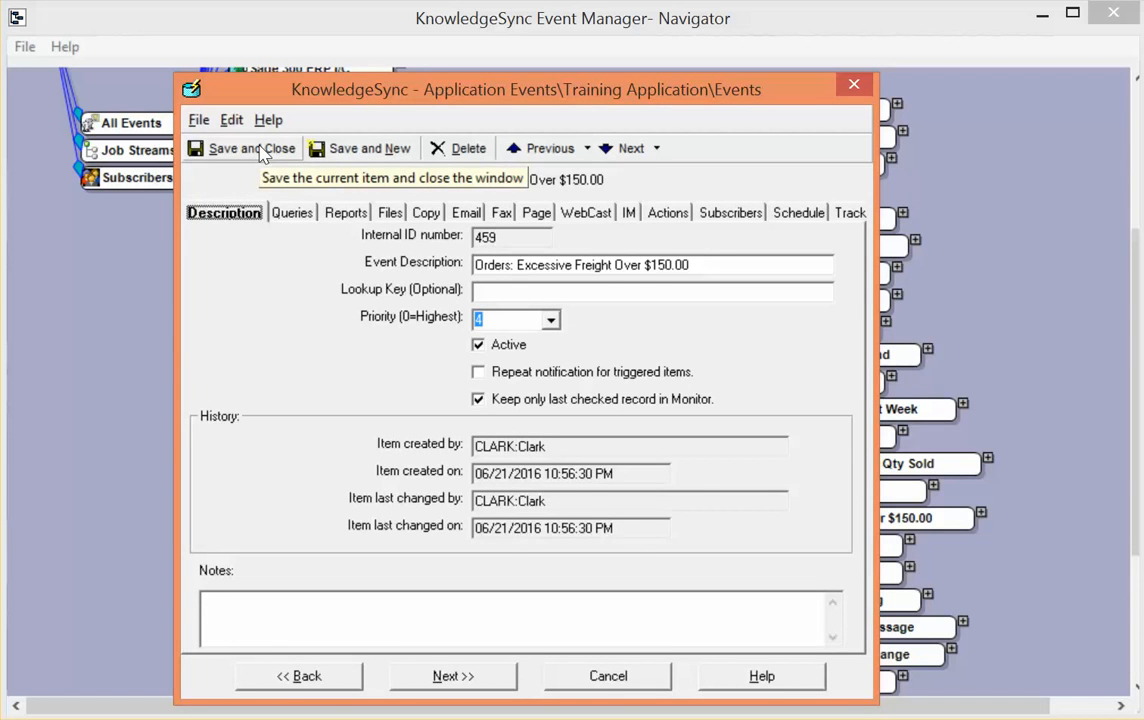
pyautogui.click(258, 149)
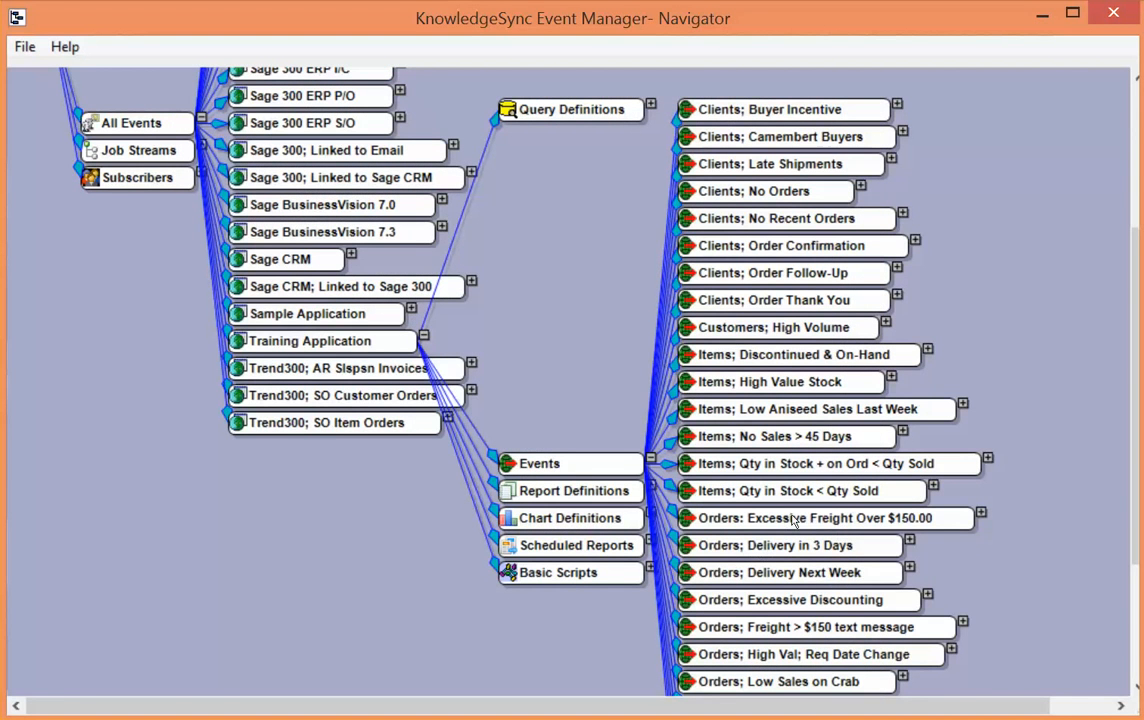
# Schedule the event "Orders: Excessive Freight Over $150.00" to run immediately again
pyautogui.rightClick(792, 520)
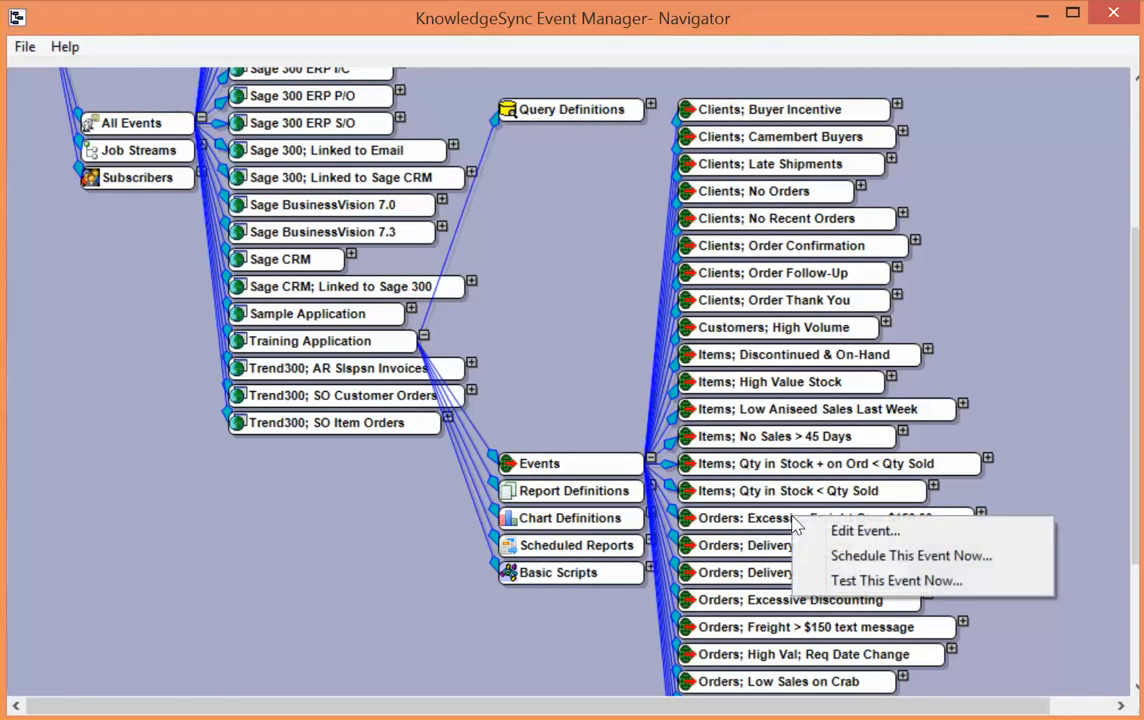
pyautogui.click(845, 560)
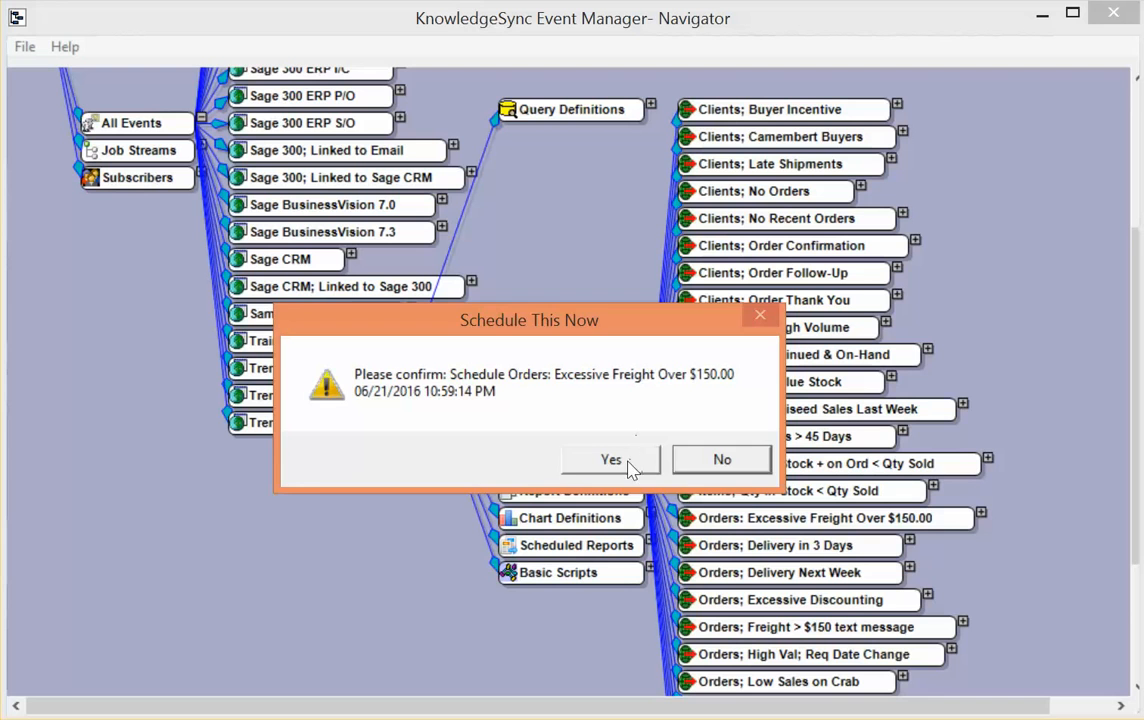
pyautogui.click(630, 462)
pyautogui.click(645, 450)
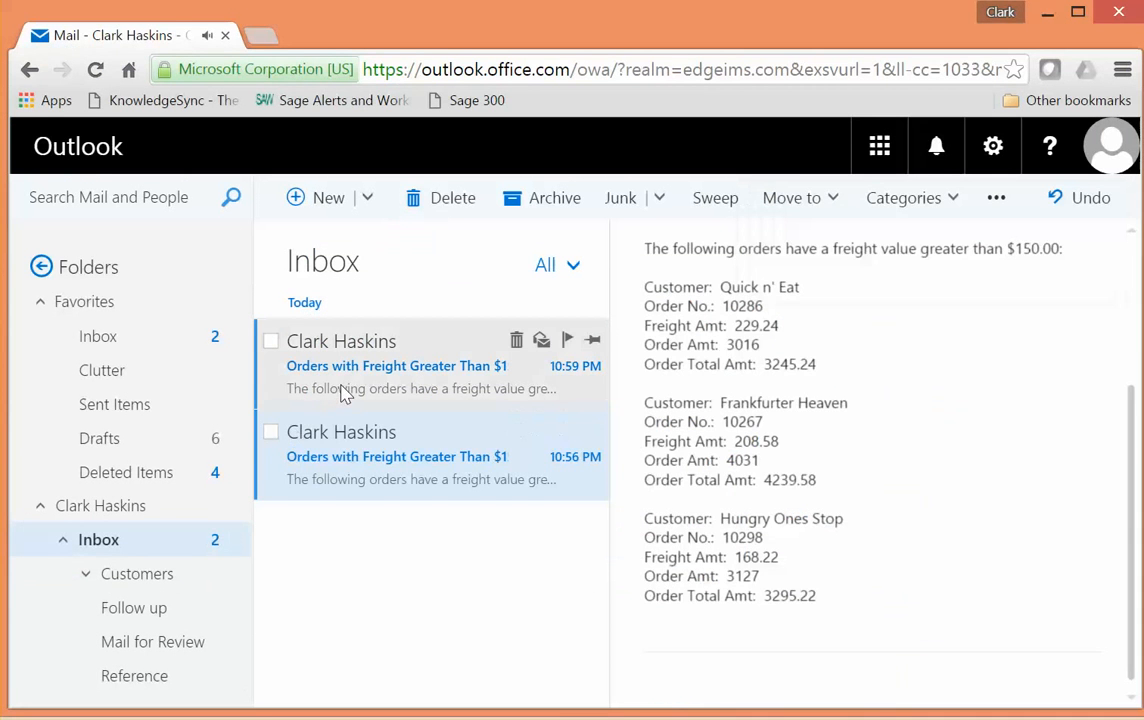
# Switch to Outlook and check the currency formatting of the amounts in the newest "Orders with Freight Greater Than $150.00" email
pyautogui.click(344, 393)
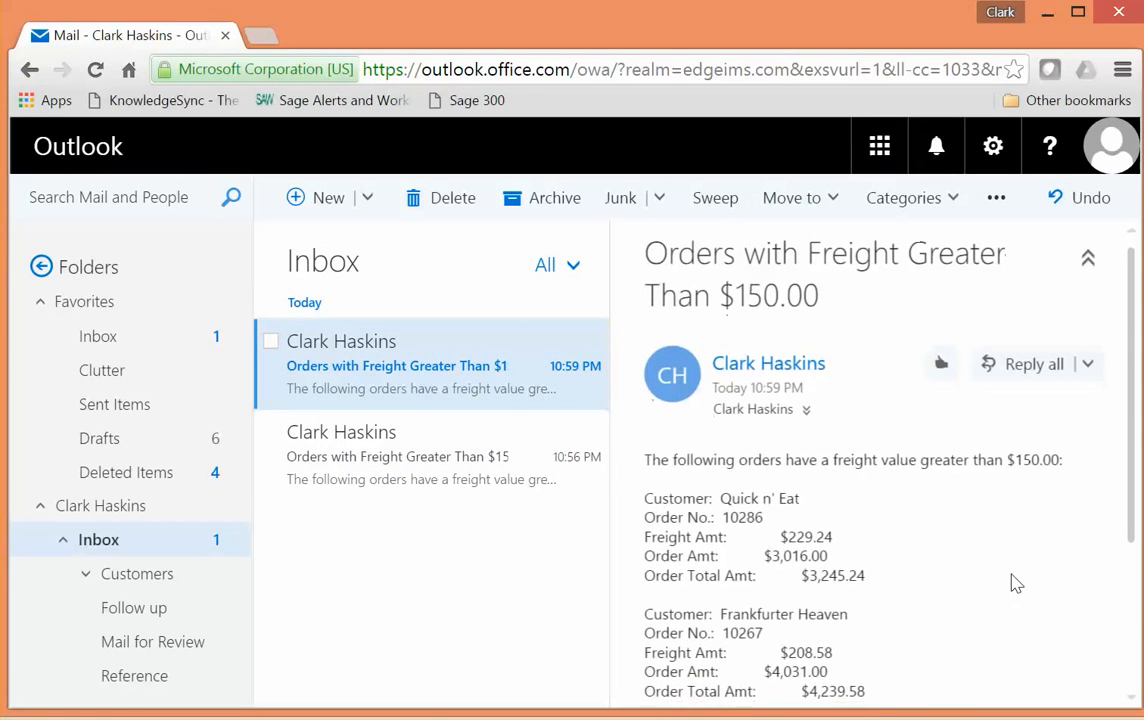
pyautogui.scroll(-1, 1013, 585)
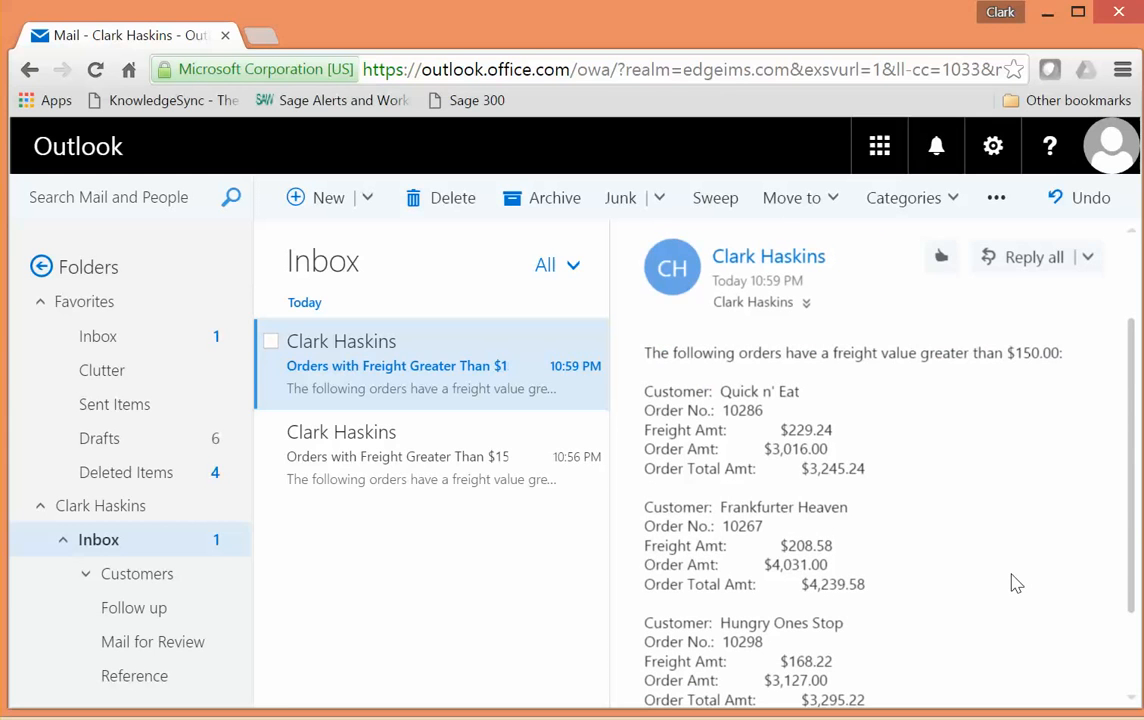